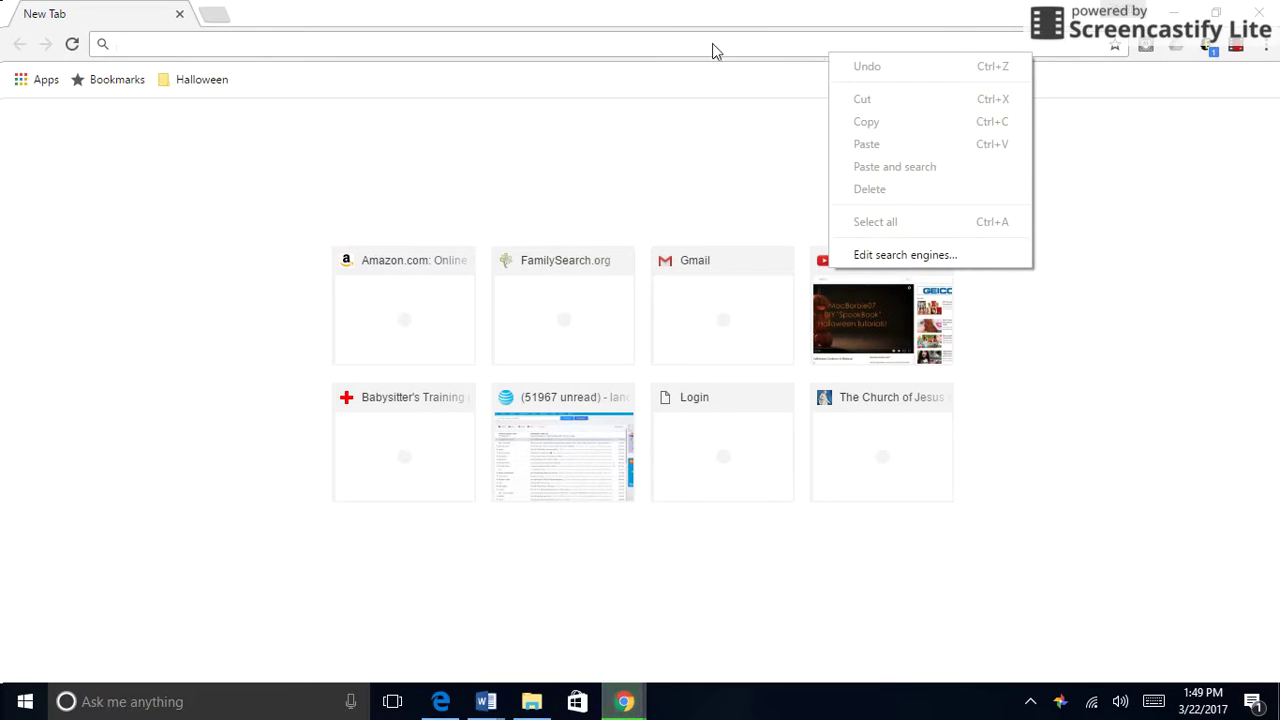
- Go to familysearch.org and open the Get Started page of its Indexing section
{"action": "left_click", "coordinate": [712, 43]}
{"action": "type", "text": "familysearch.org"}
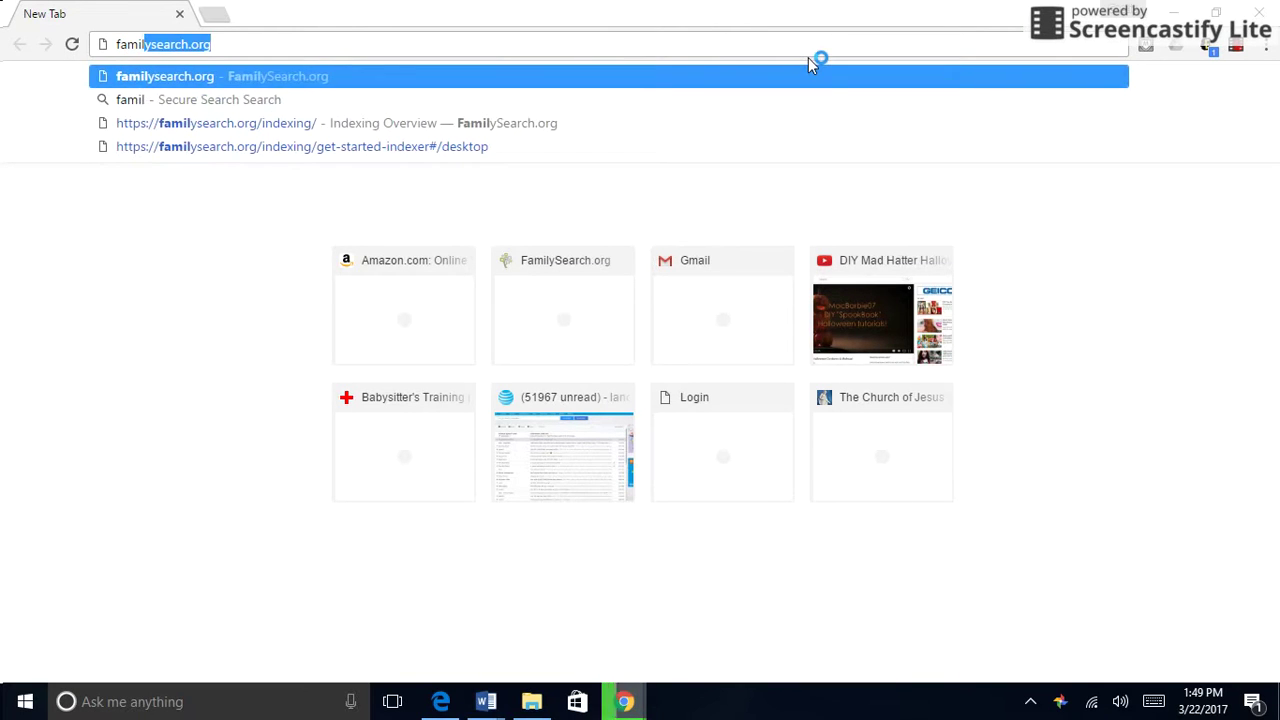
{"action": "key", "text": "Return"}
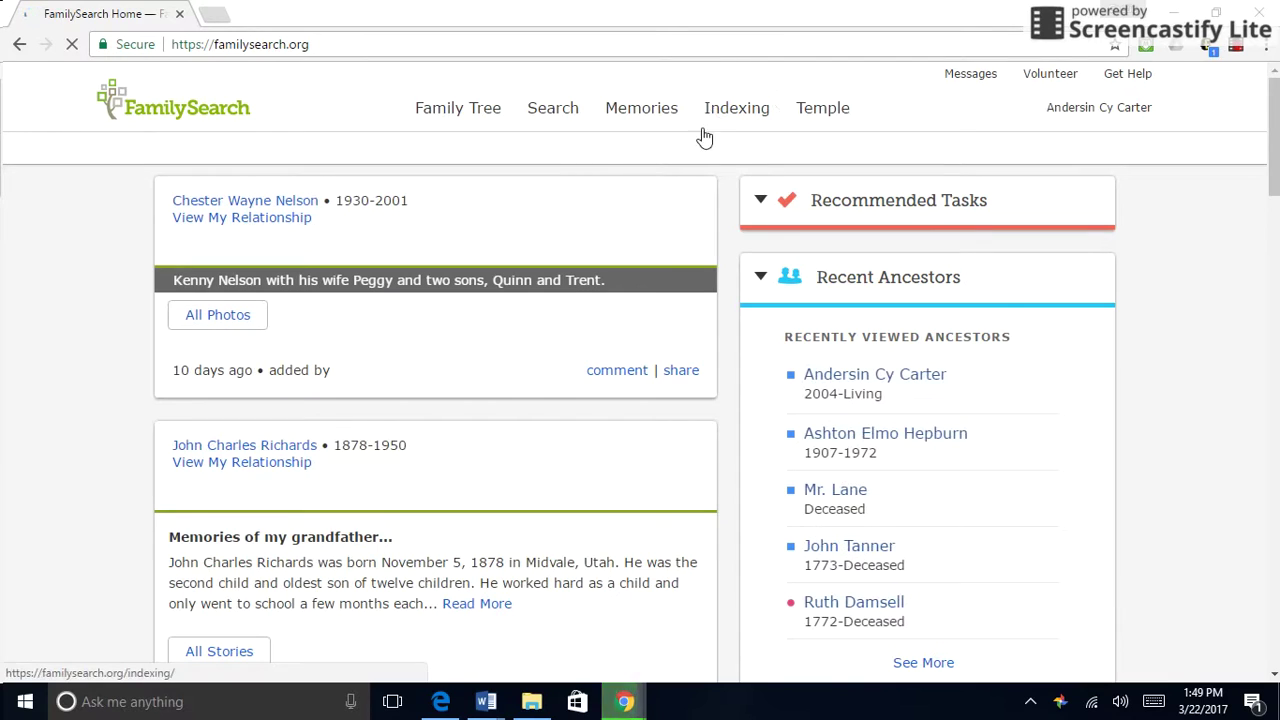
{"action": "left_click", "coordinate": [728, 110]}
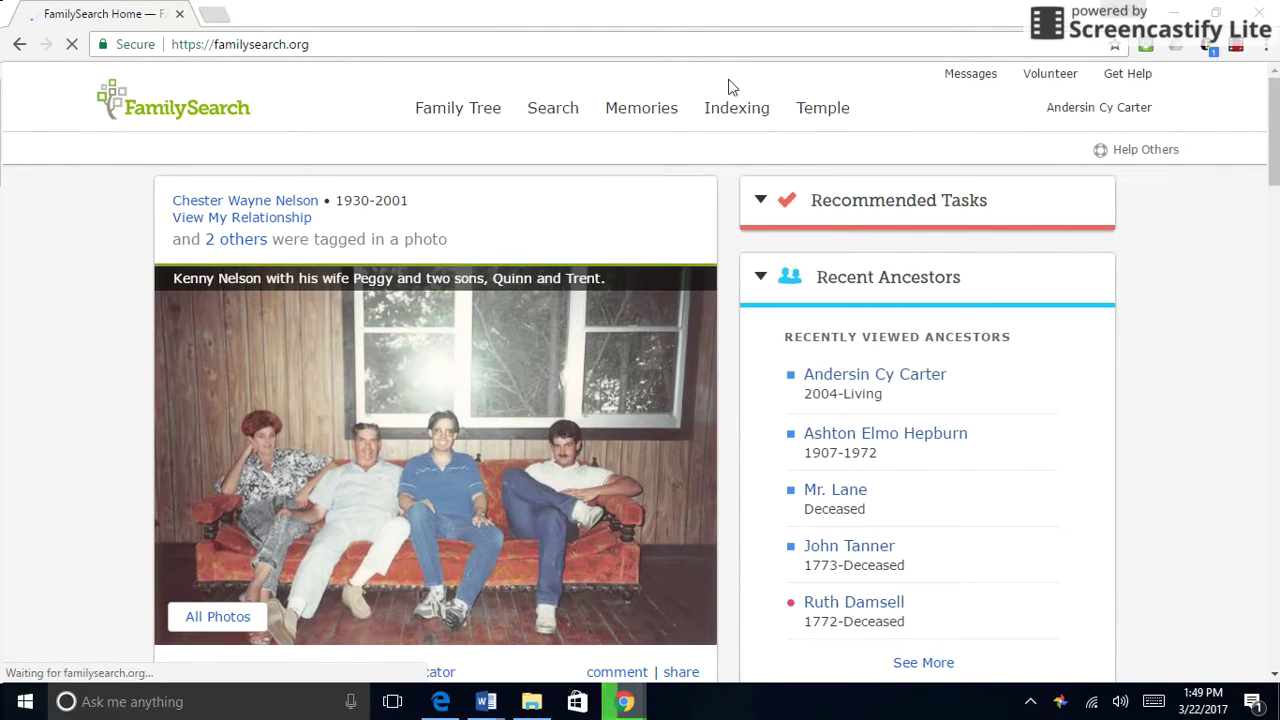
{"action": "left_click", "coordinate": [745, 120]}
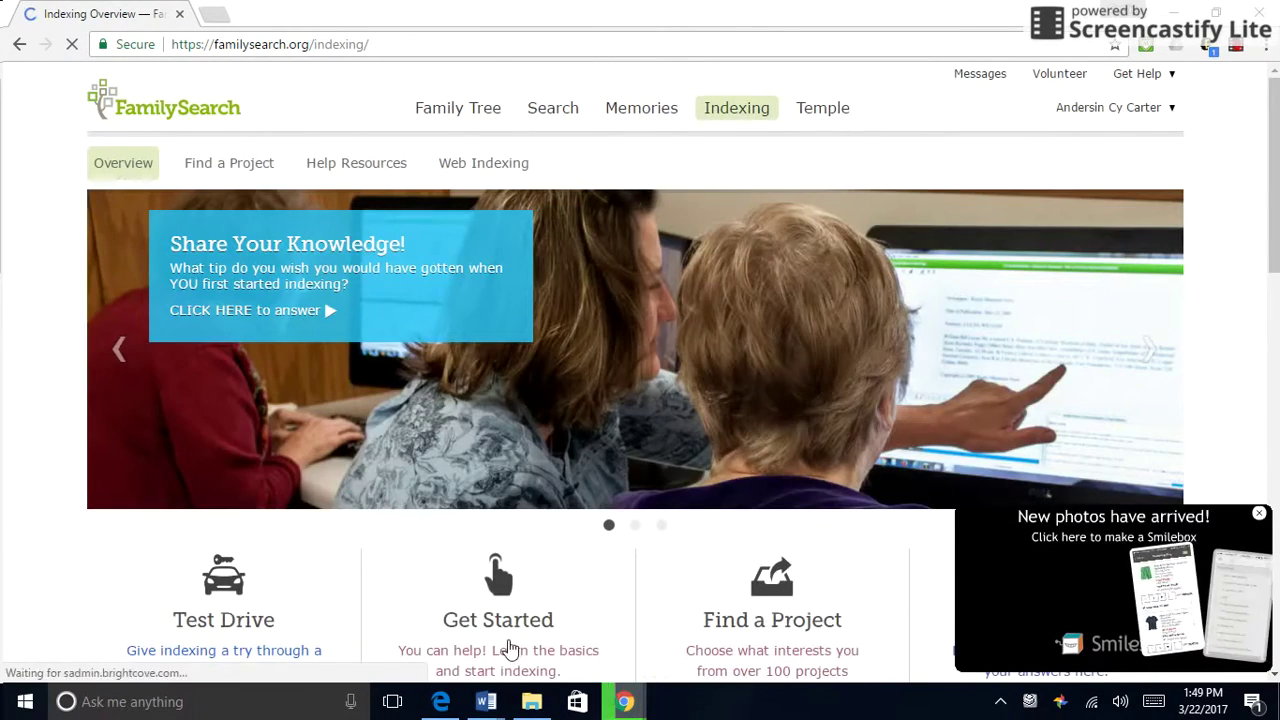
{"action": "left_click", "coordinate": [497, 620]}
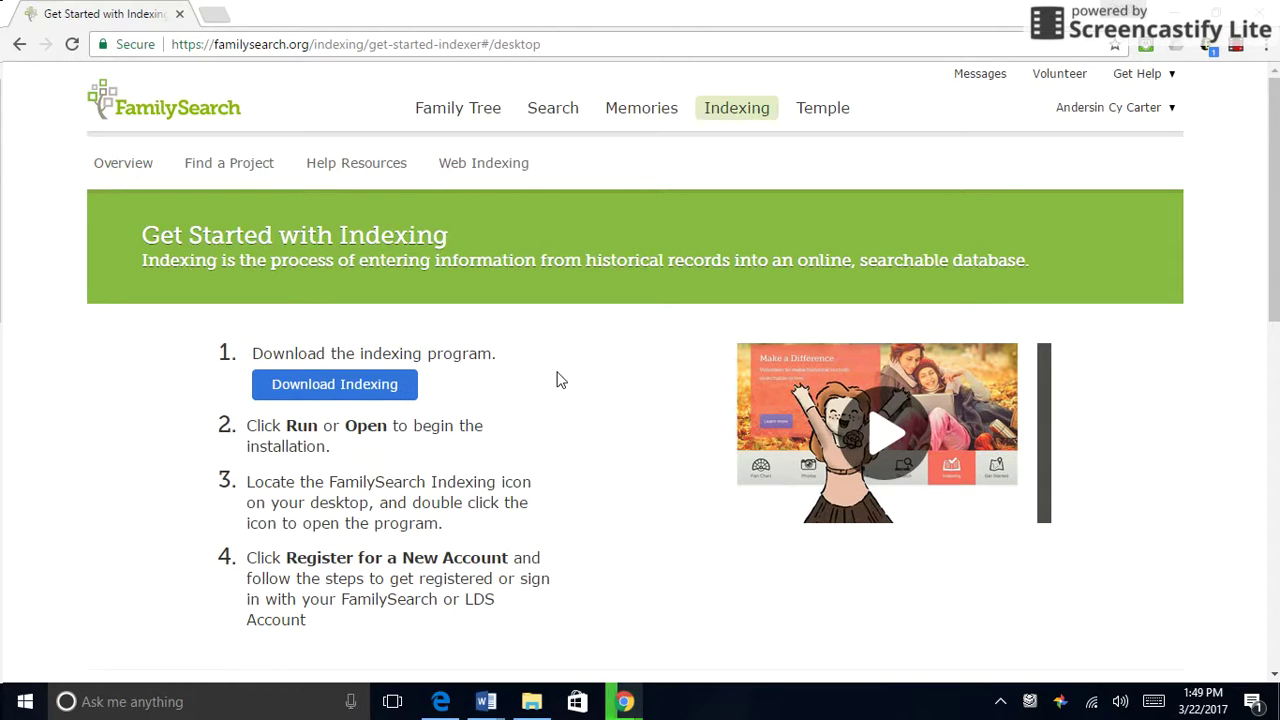
- Minimize the browser, launch the FamilySearch Indexing program from the desktop and dismiss the startup notice
{"action": "left_click", "coordinate": [1173, 16]}
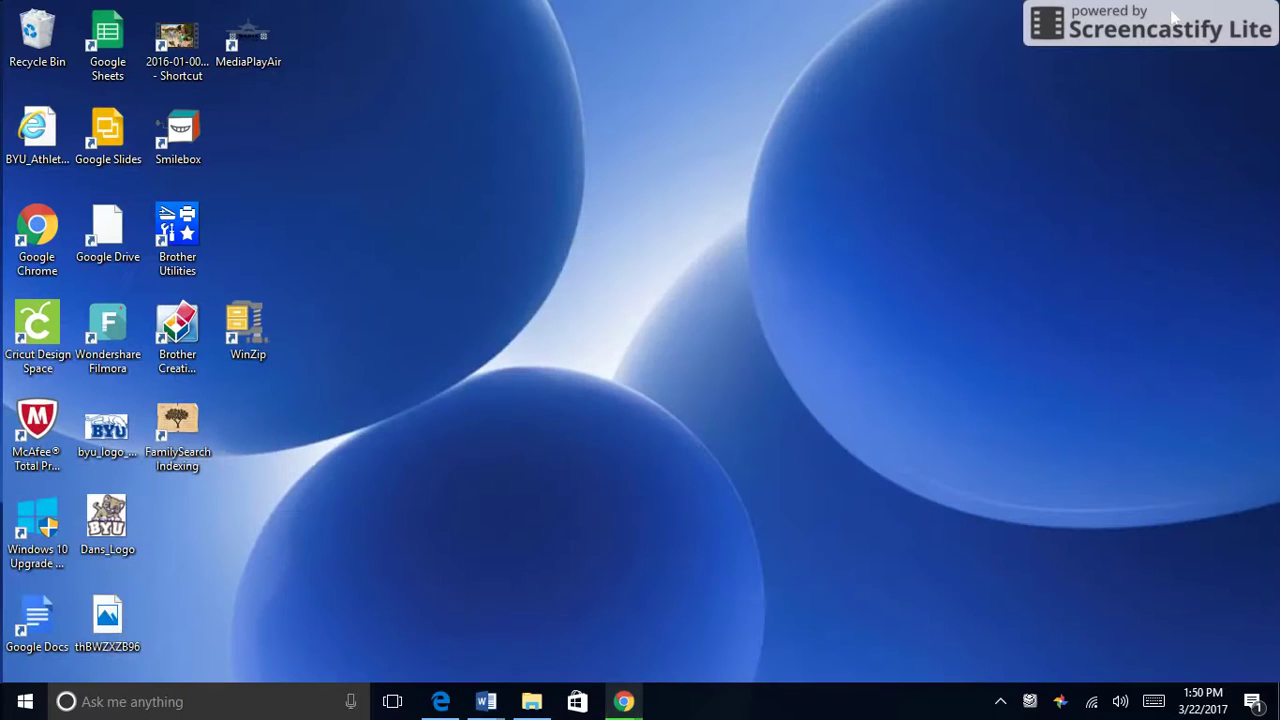
{"action": "double_click", "coordinate": [182, 431]}
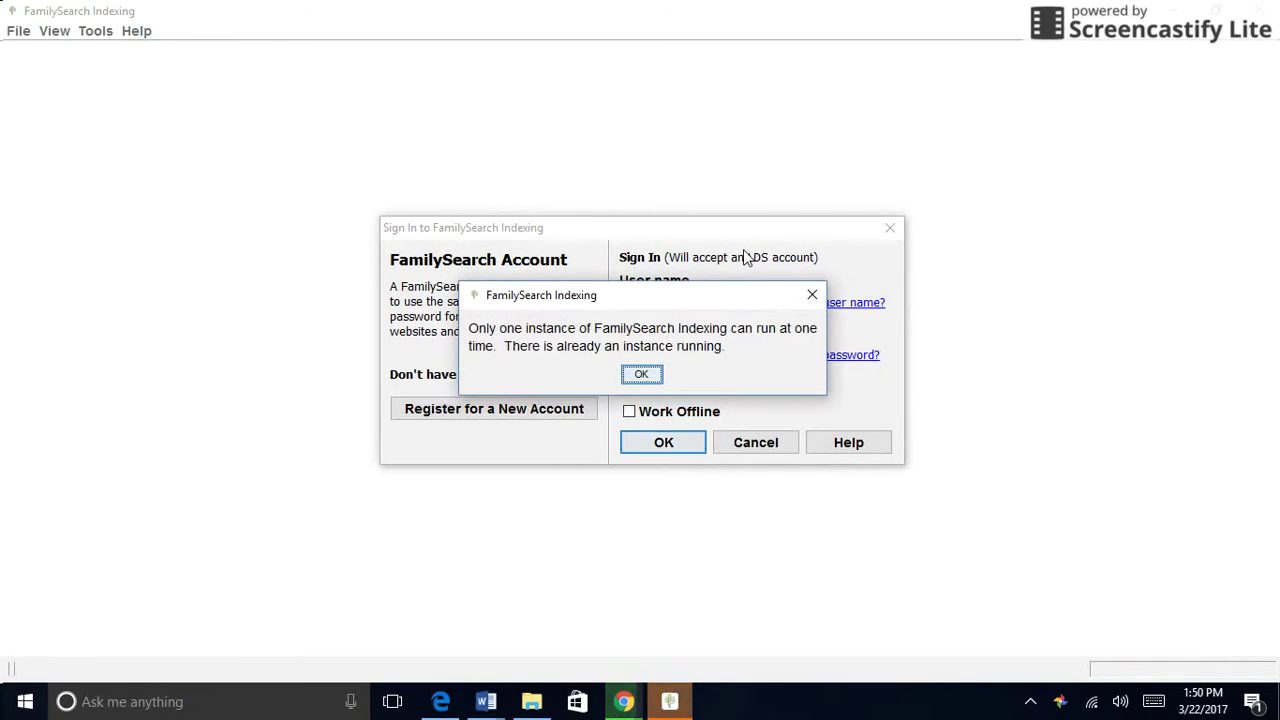
{"action": "left_click", "coordinate": [643, 374]}
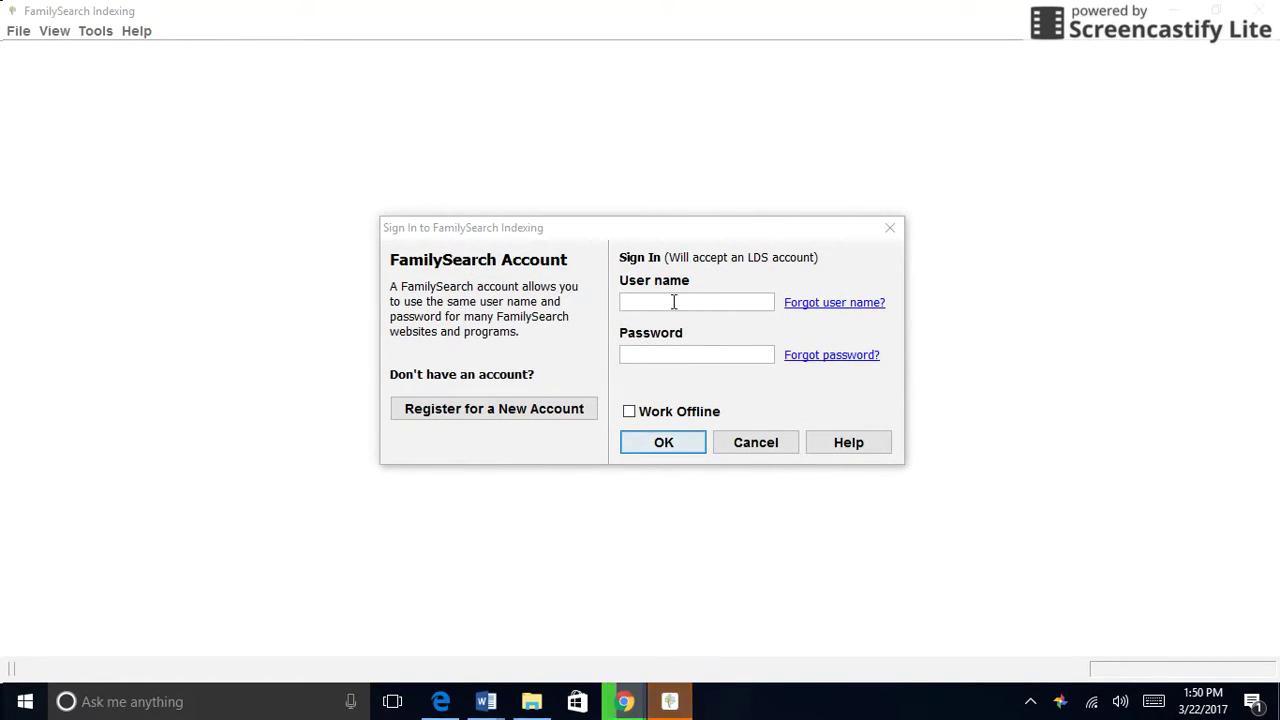
- Sign in to FamilySearch Indexing with the account's user name and password, and close the Tip of the Day
{"action": "left_click", "coordinate": [674, 302]}
{"action": "type", "text": "Andersin"}
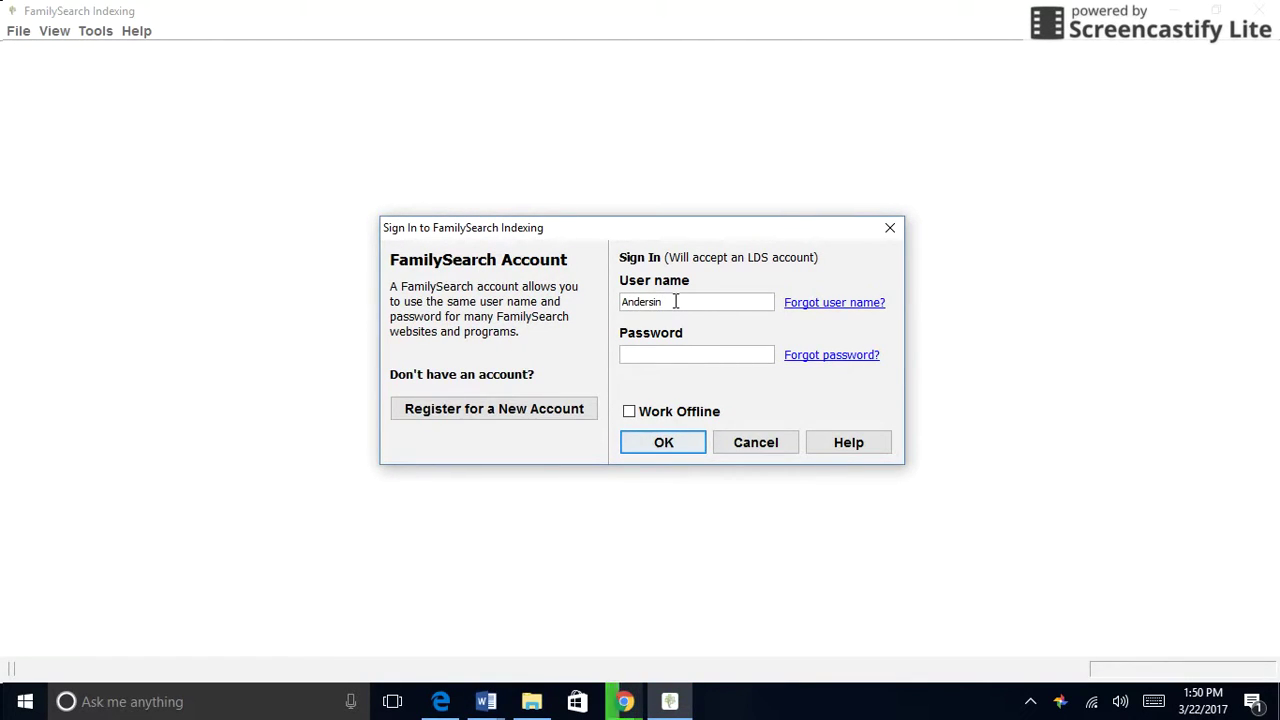
{"action": "left_click", "coordinate": [667, 358]}
{"action": "type", "text": "•••••••••••"}
{"action": "left_click", "coordinate": [690, 450]}
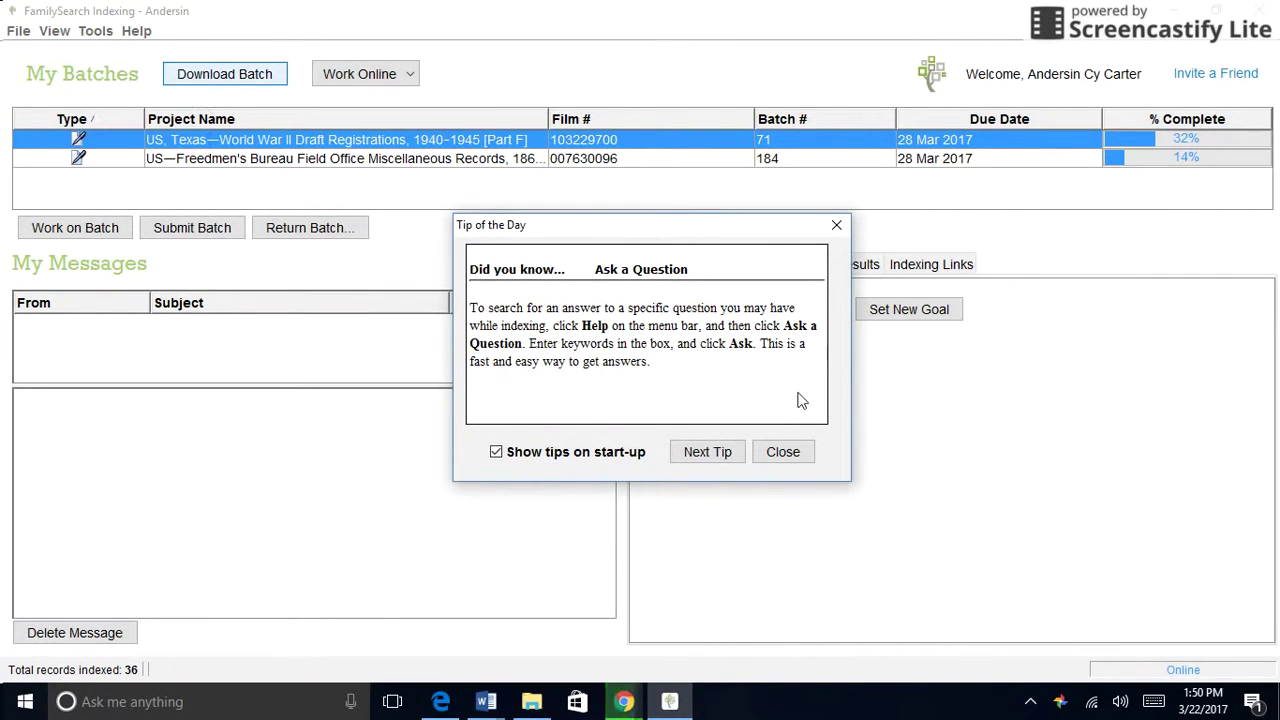
{"action": "left_click", "coordinate": [784, 456]}
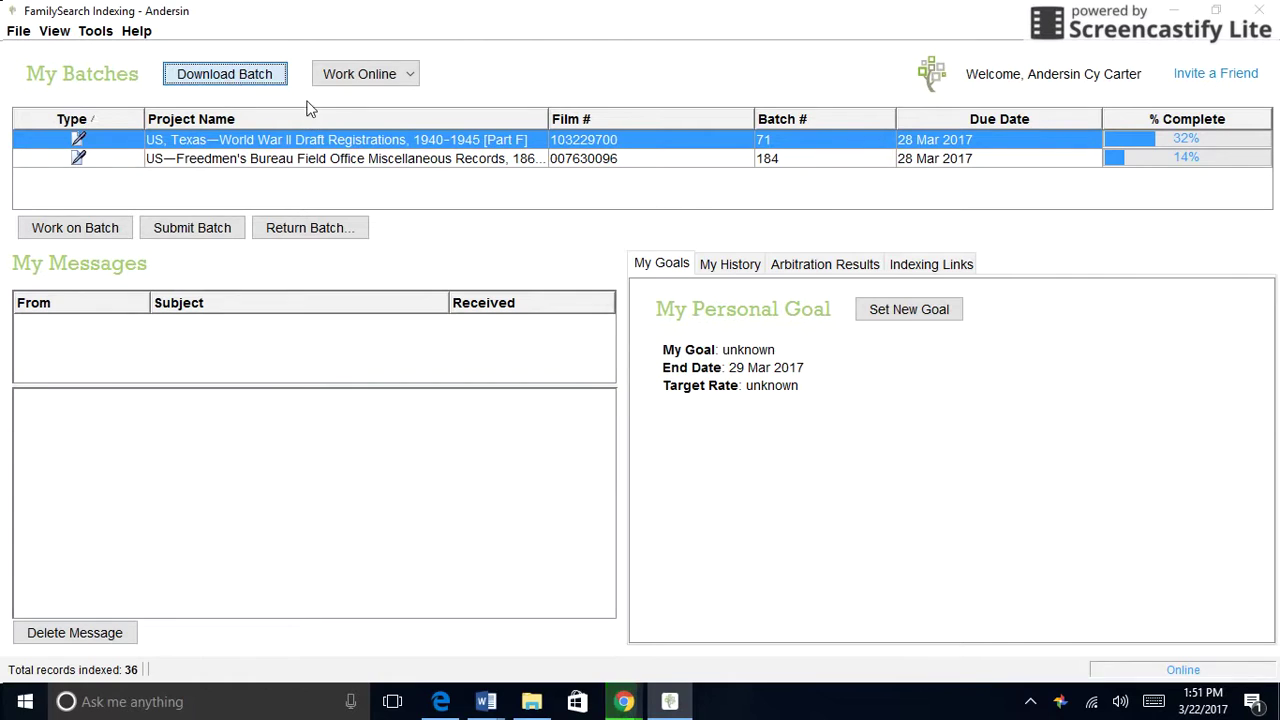
- Show the preferred projects and download one batch of the highest-priority US, Texas—World War II Draft Registrations project, 1940-1945
{"action": "left_click", "coordinate": [265, 80]}
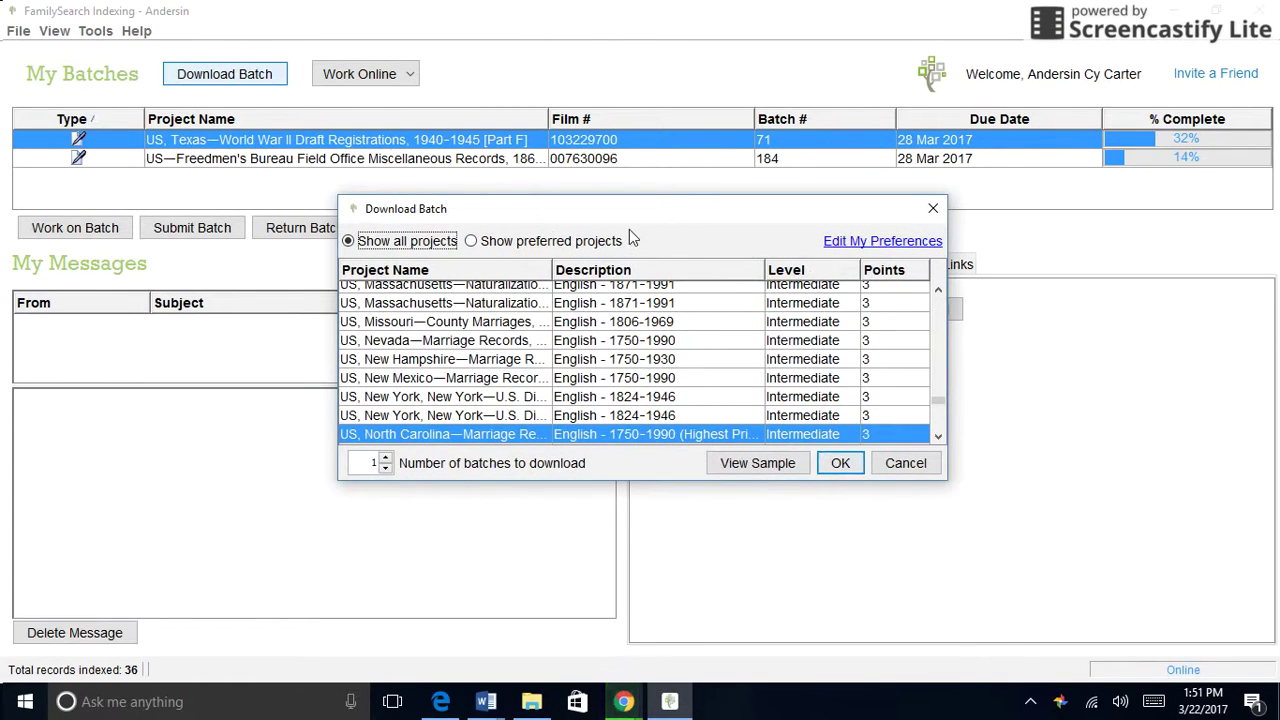
{"action": "scroll", "coordinate": [934, 358], "scroll_direction": "up", "scroll_amount": 10}
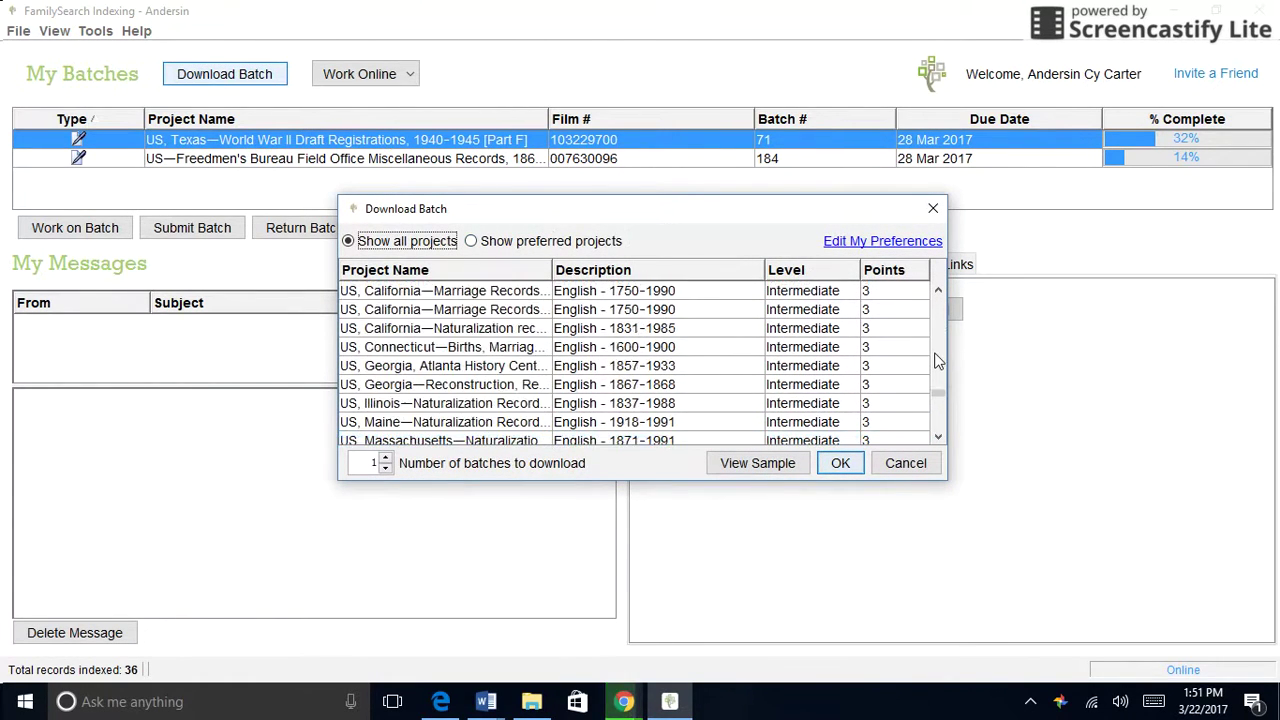
{"action": "left_click", "coordinate": [560, 243]}
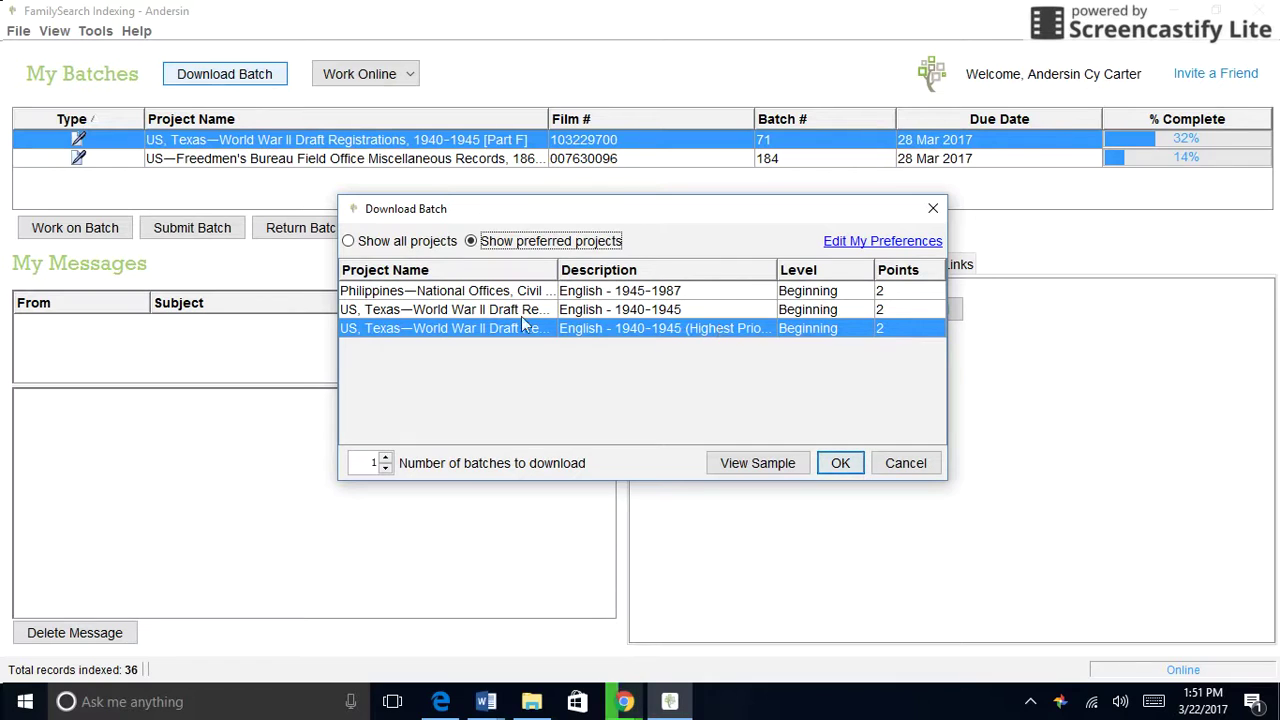
{"action": "left_click", "coordinate": [614, 370]}
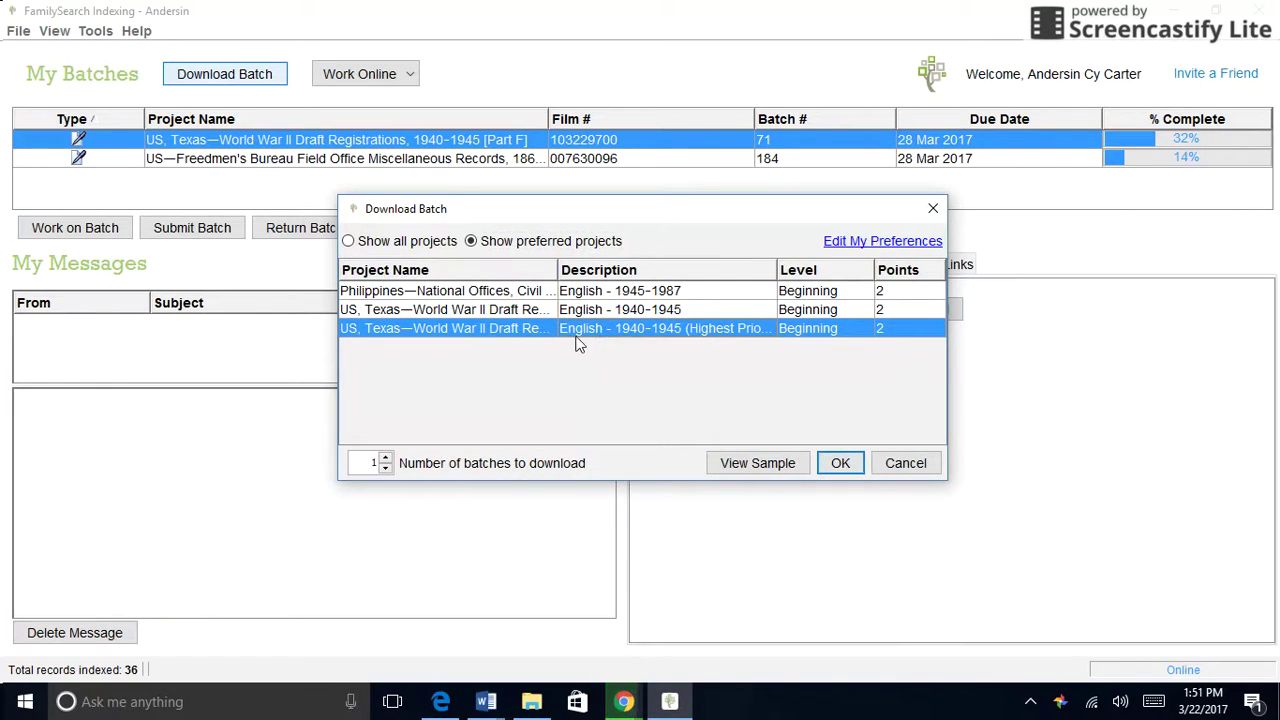
{"action": "double_click", "coordinate": [577, 343]}
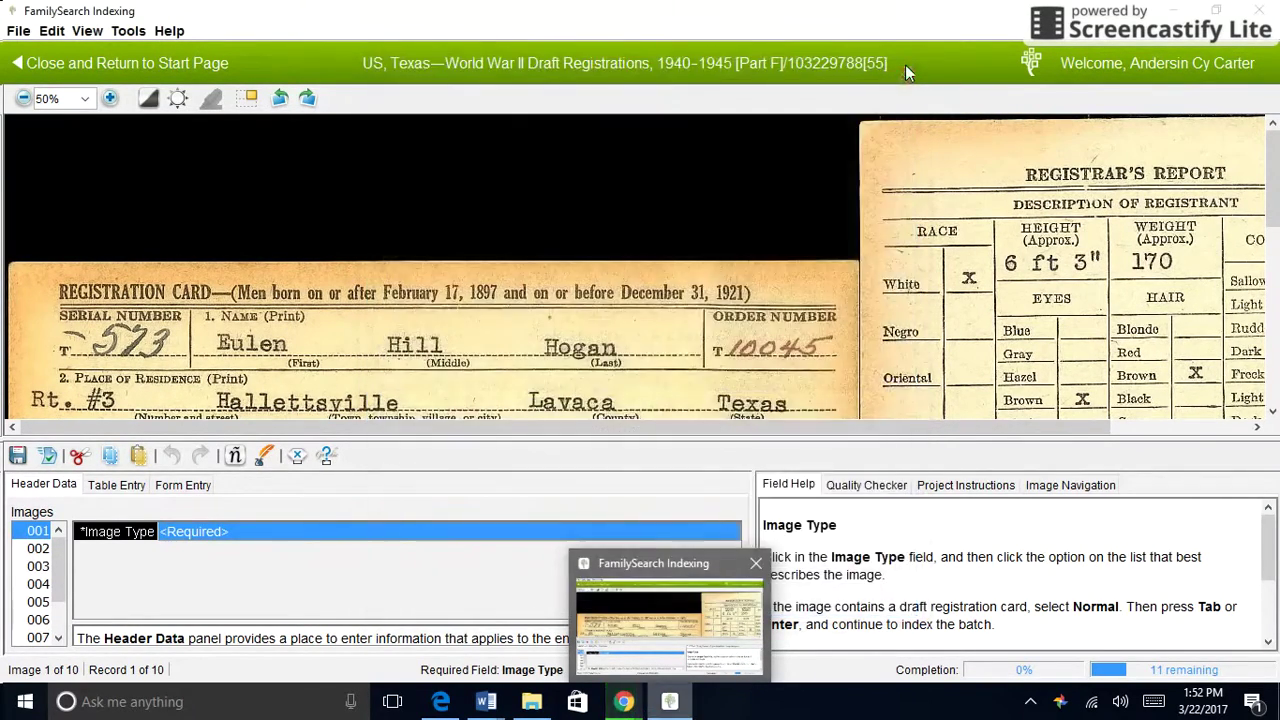
- Set the Image Type of image 001 to Normal in the header data
{"action": "left_click", "coordinate": [904, 70]}
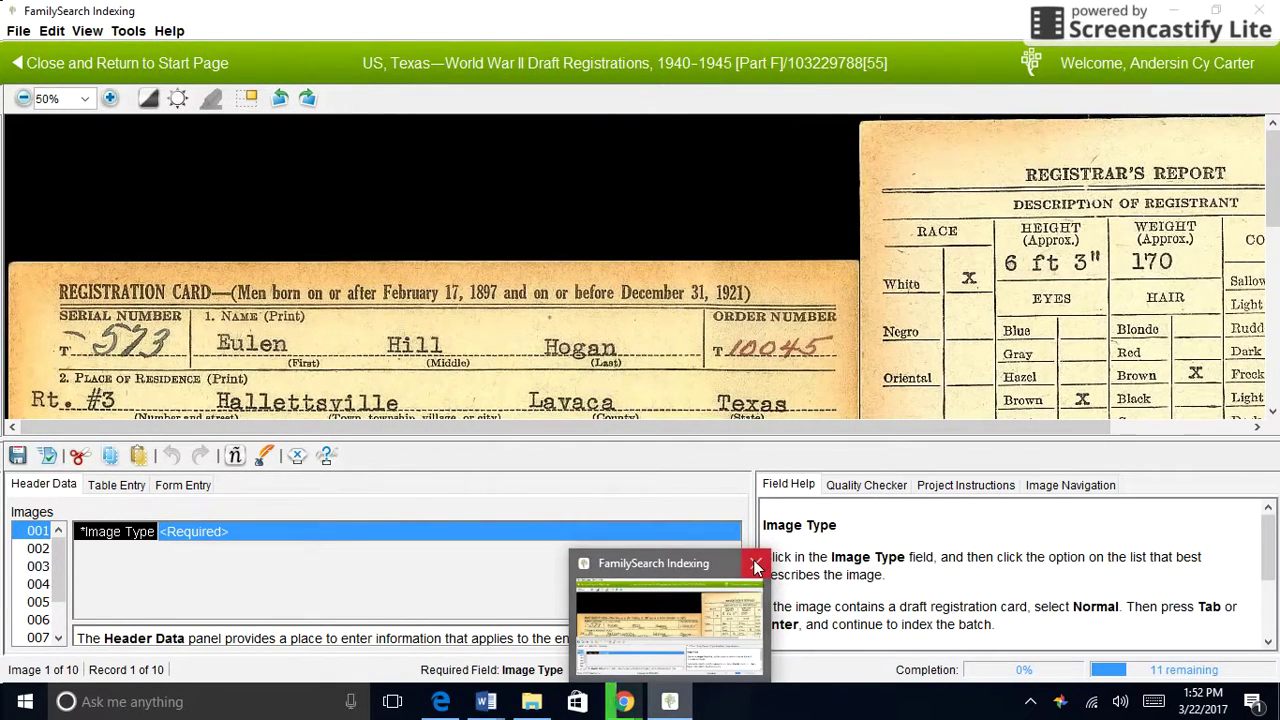
{"action": "left_click", "coordinate": [200, 533]}
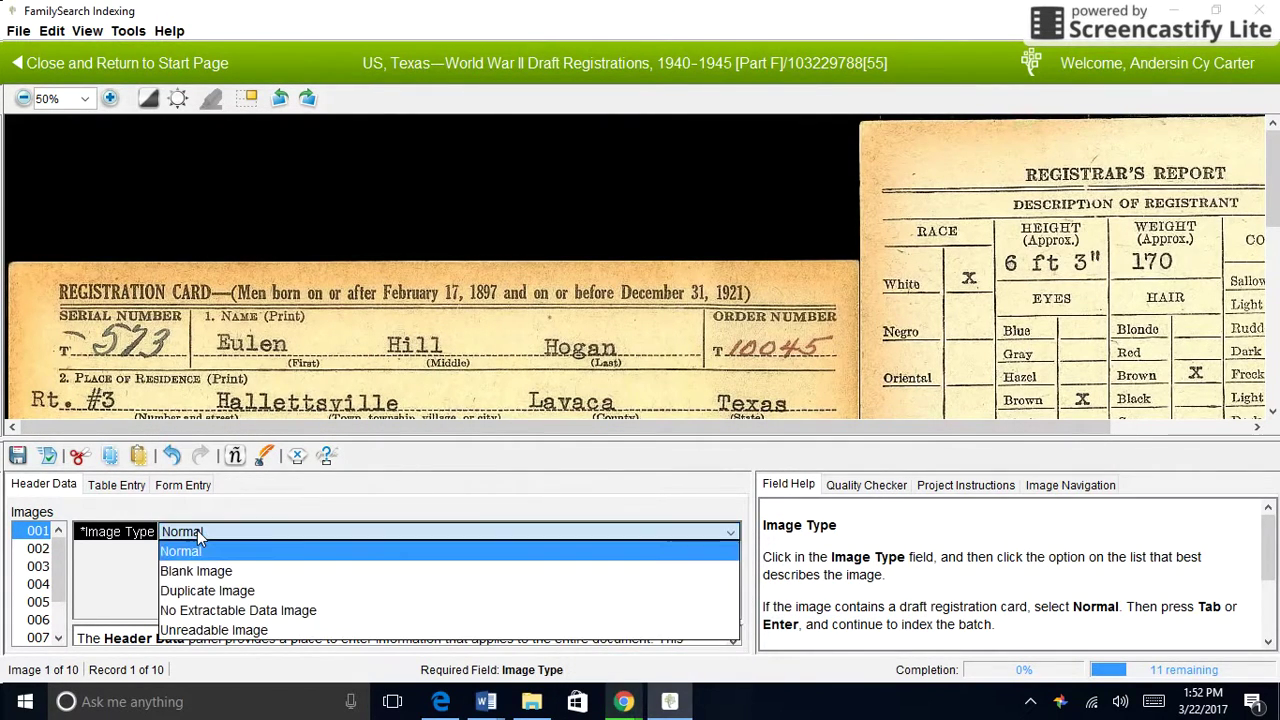
{"action": "left_click", "coordinate": [102, 566]}
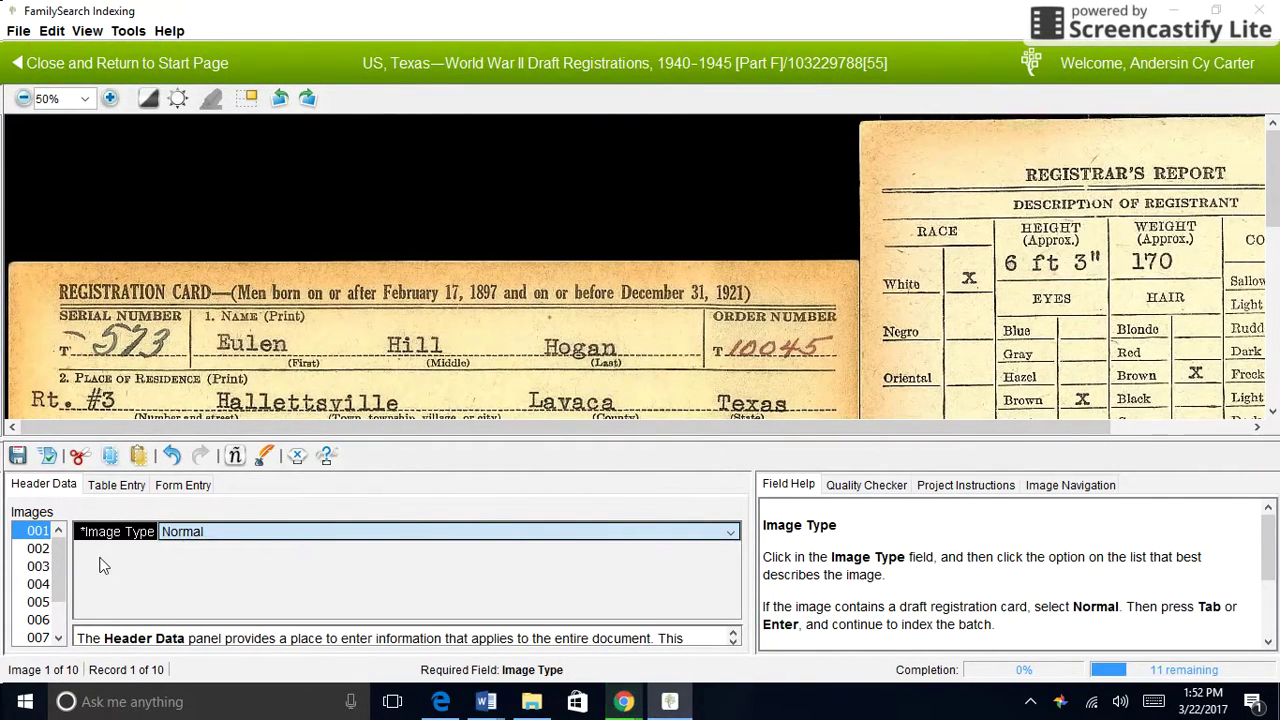
- Compare the Table Entry and Form Entry layouts of the record fields, and return to the header data
{"action": "left_click", "coordinate": [96, 486]}
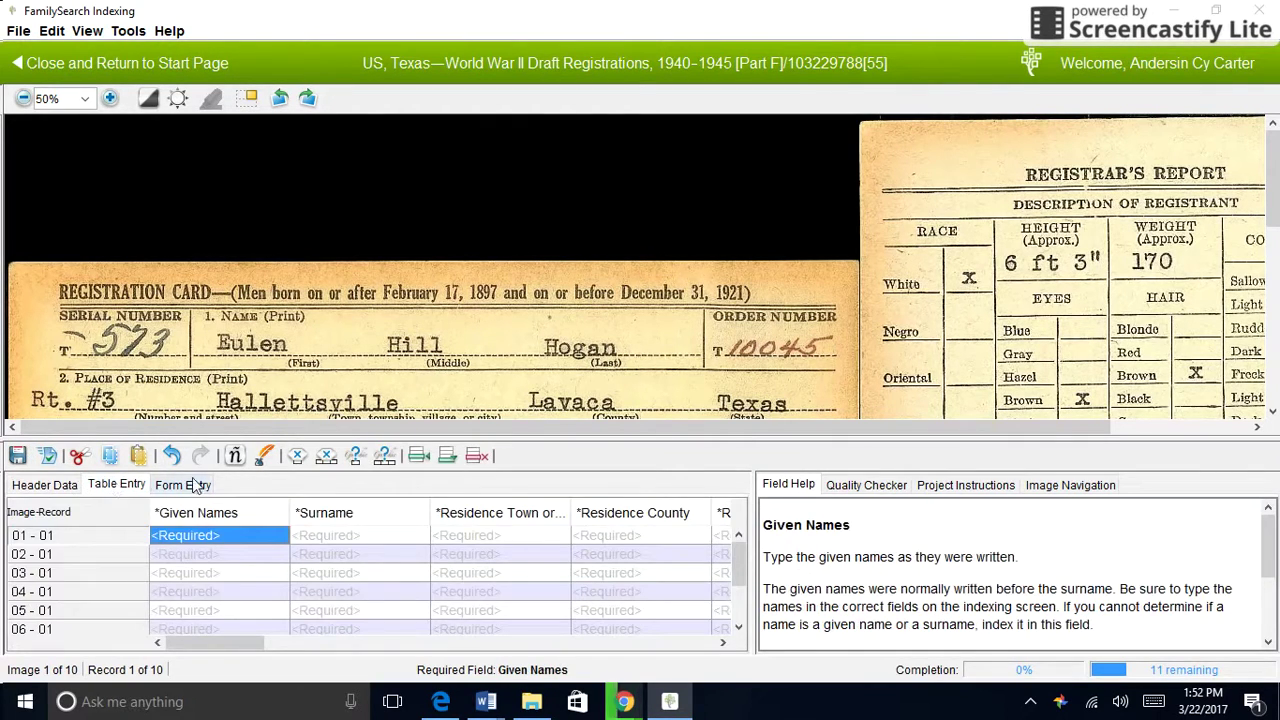
{"action": "left_click", "coordinate": [197, 485]}
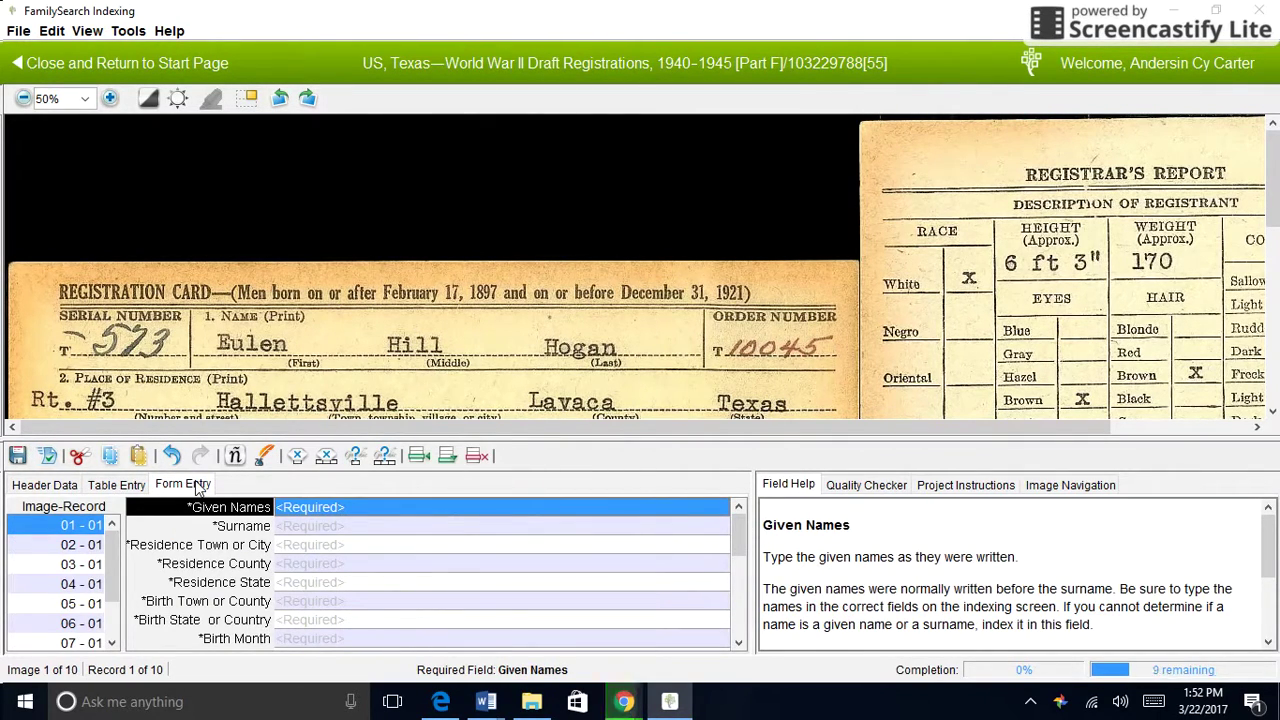
{"action": "left_click", "coordinate": [105, 486]}
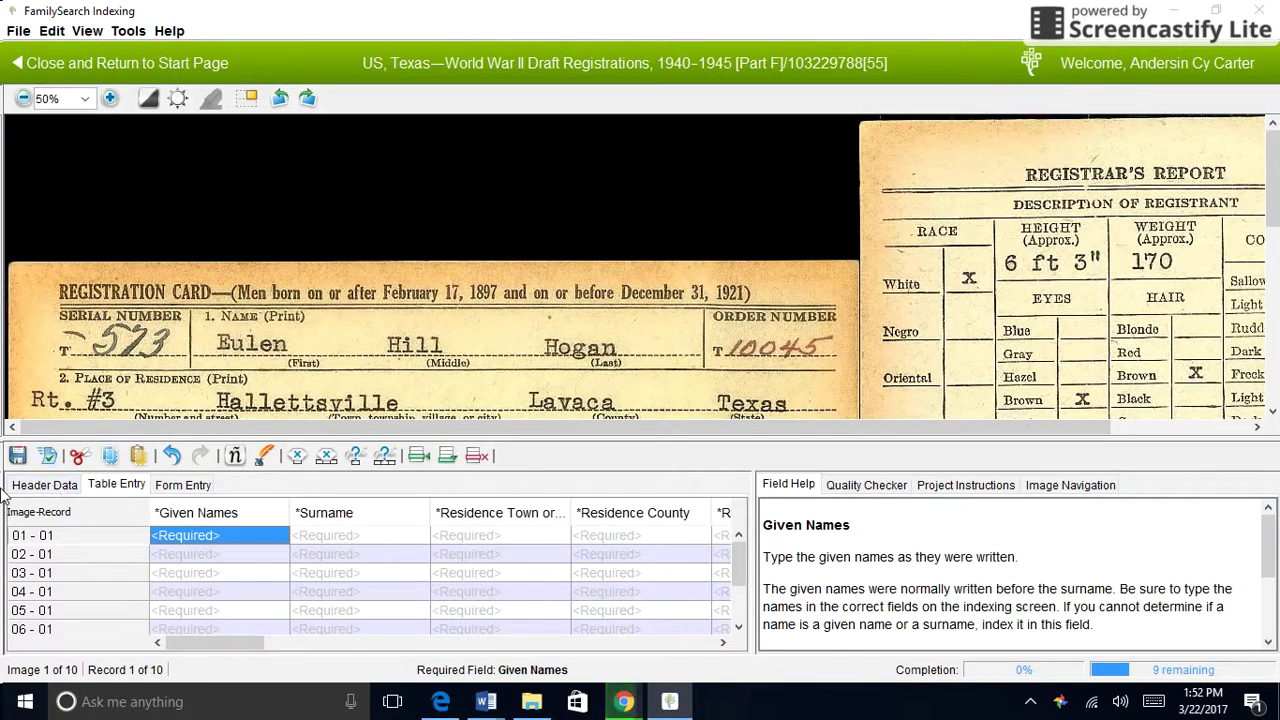
{"action": "left_click", "coordinate": [166, 488]}
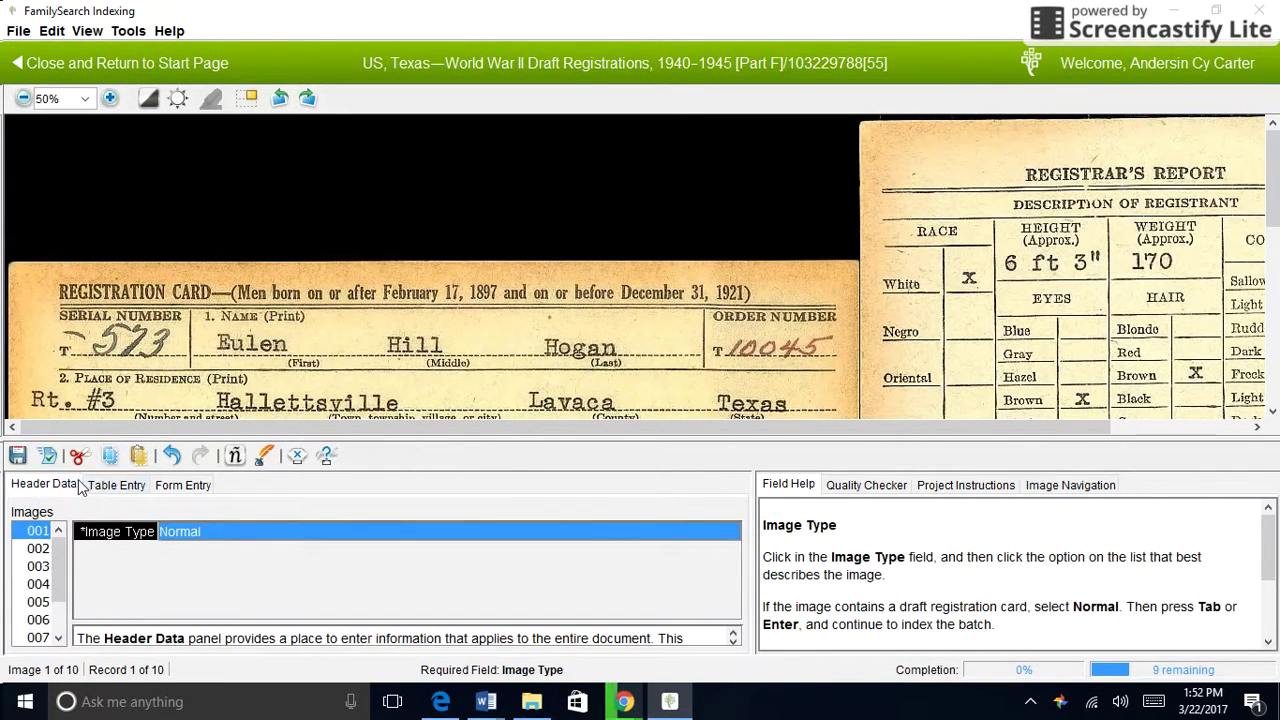
{"action": "left_click", "coordinate": [116, 487]}
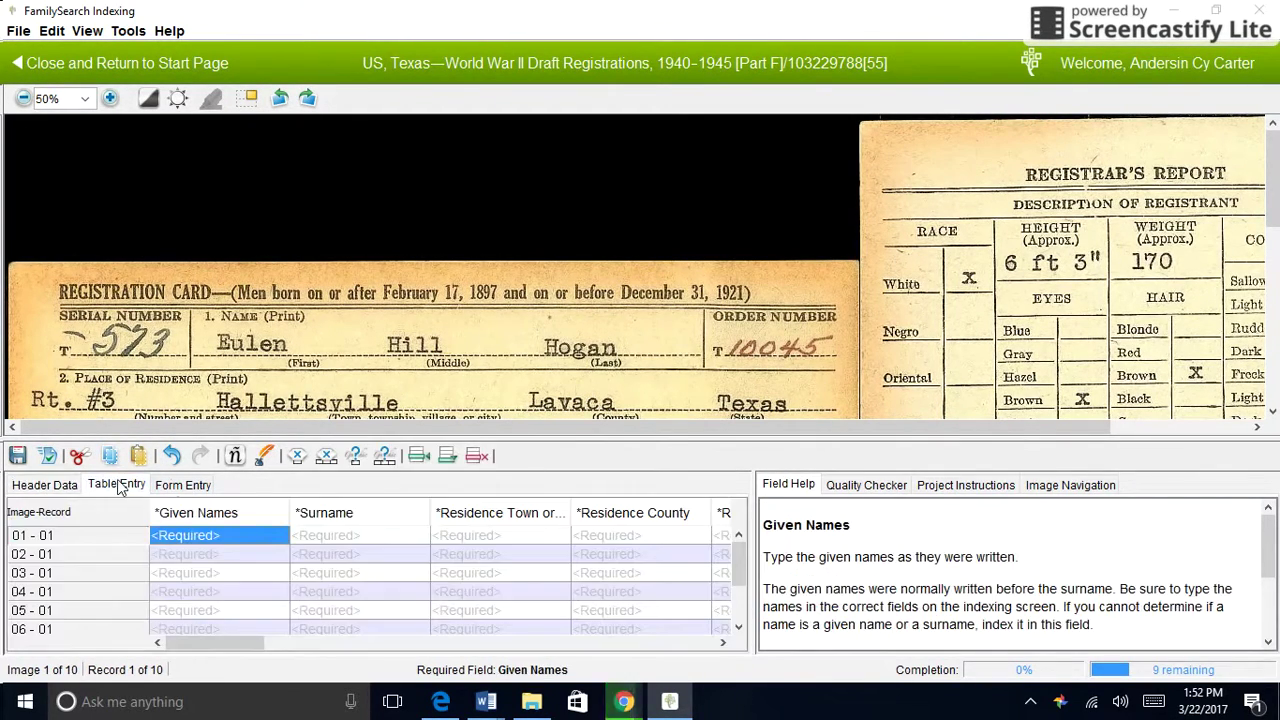
{"action": "left_click", "coordinate": [175, 485]}
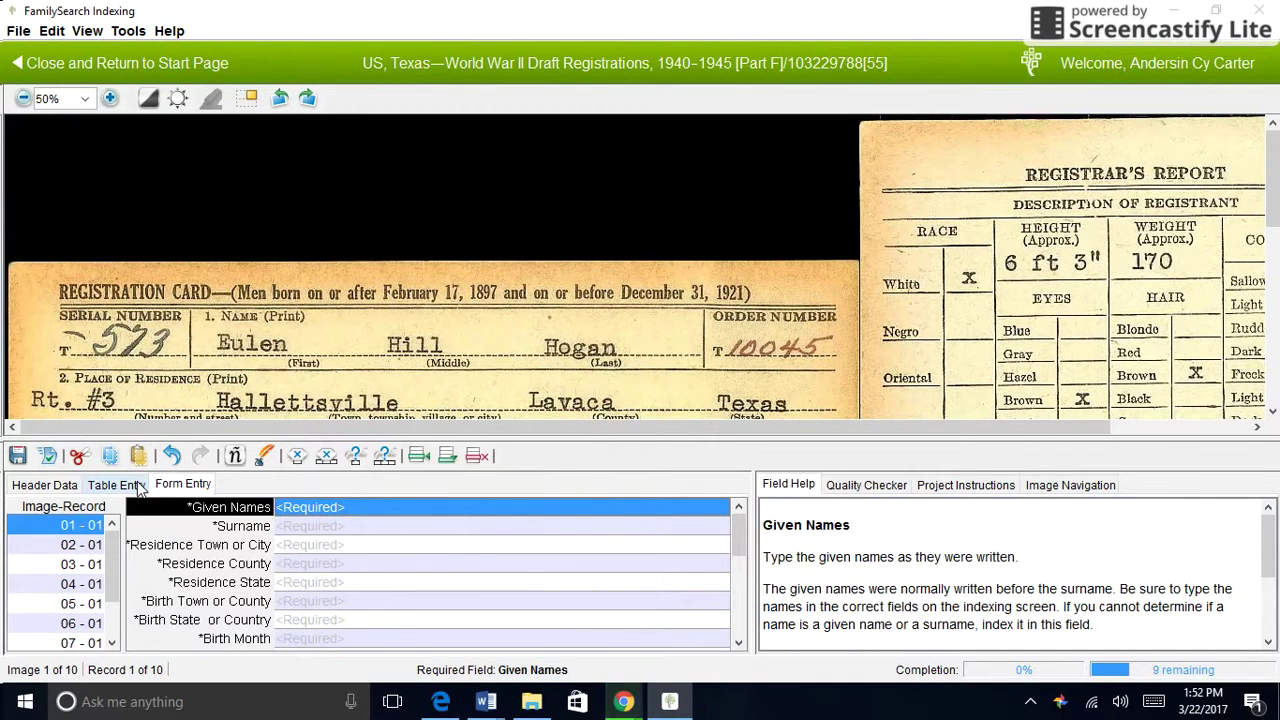
{"action": "left_click", "coordinate": [141, 487]}
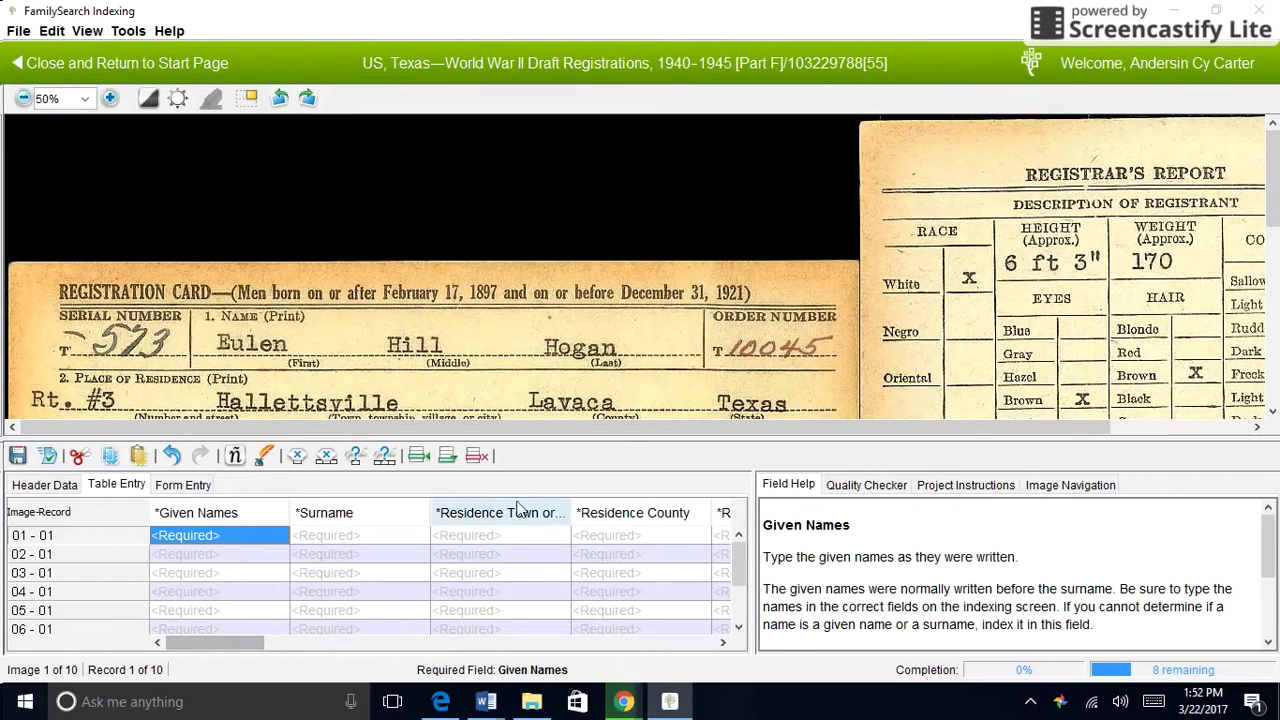
{"action": "left_click", "coordinate": [172, 485]}
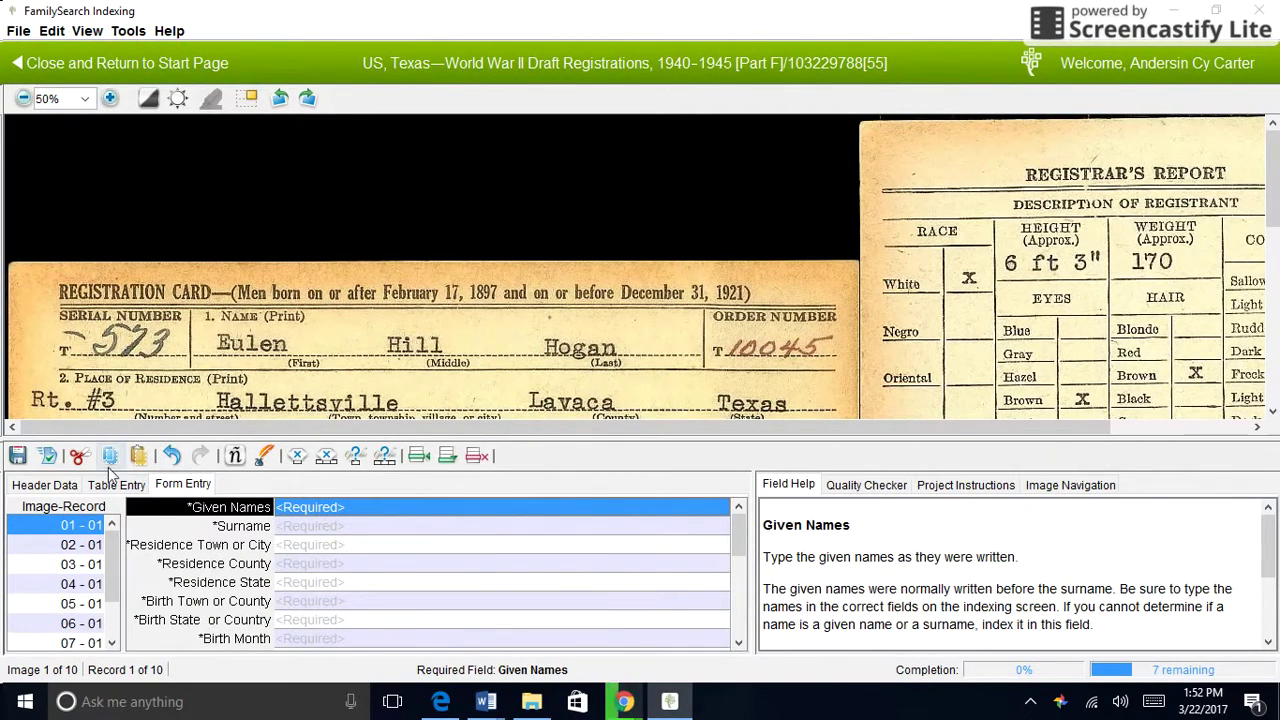
{"action": "left_click", "coordinate": [63, 487]}
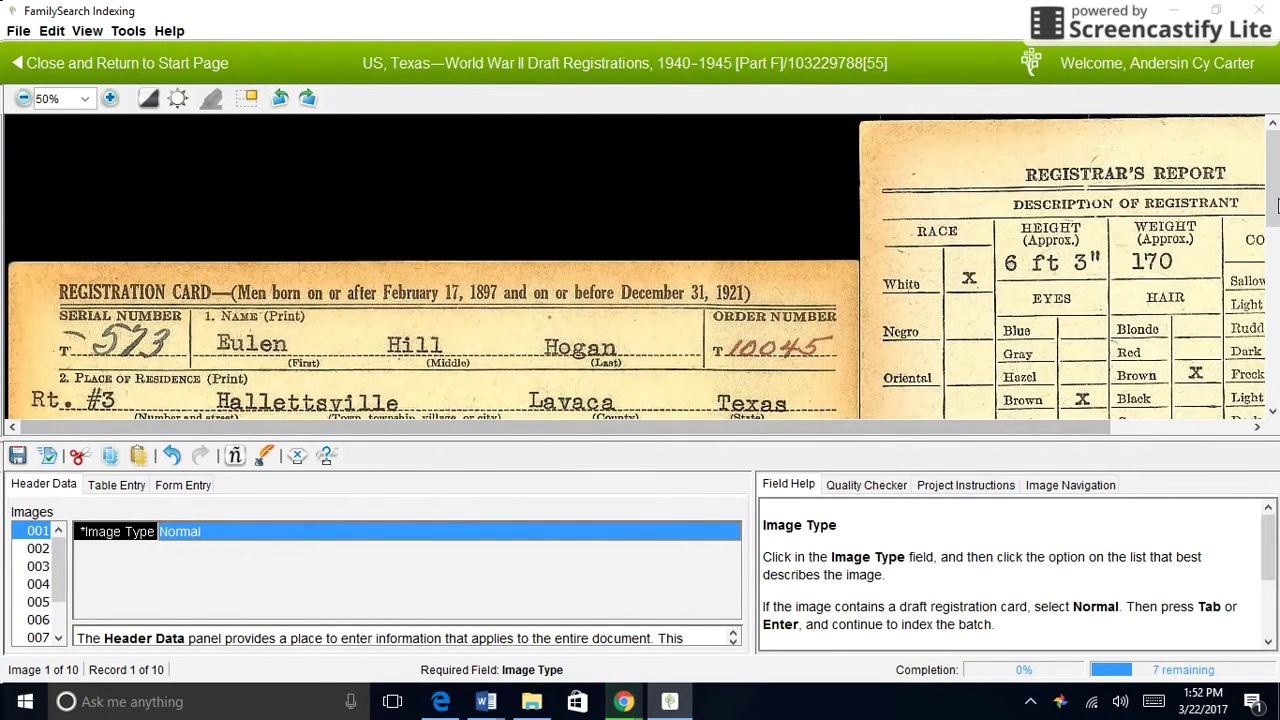
- Review the Image Type options for image 001 and keep Normal selected
{"action": "scroll", "coordinate": [1275, 225], "scroll_direction": "down", "scroll_amount": 2}
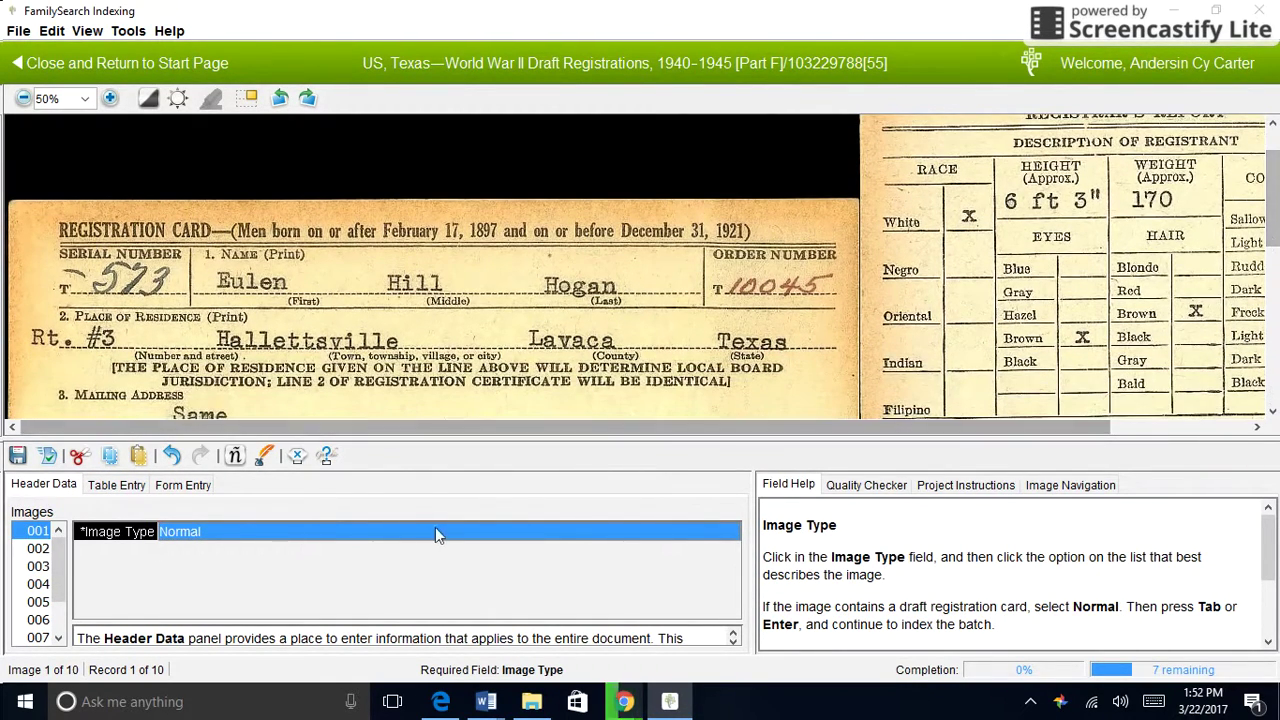
{"action": "left_click", "coordinate": [437, 531]}
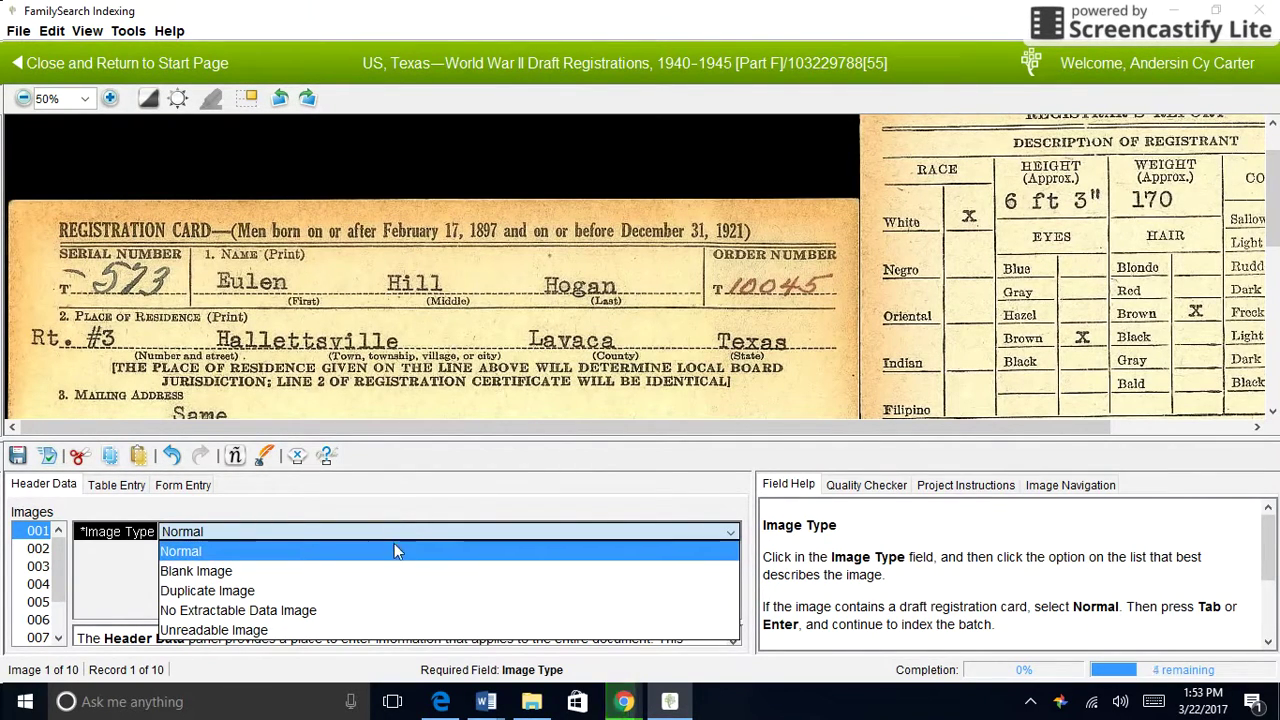
{"action": "left_click", "coordinate": [394, 551]}
- Set the Image Type to Normal for images 002, 003 and 004
{"action": "left_click", "coordinate": [38, 548]}
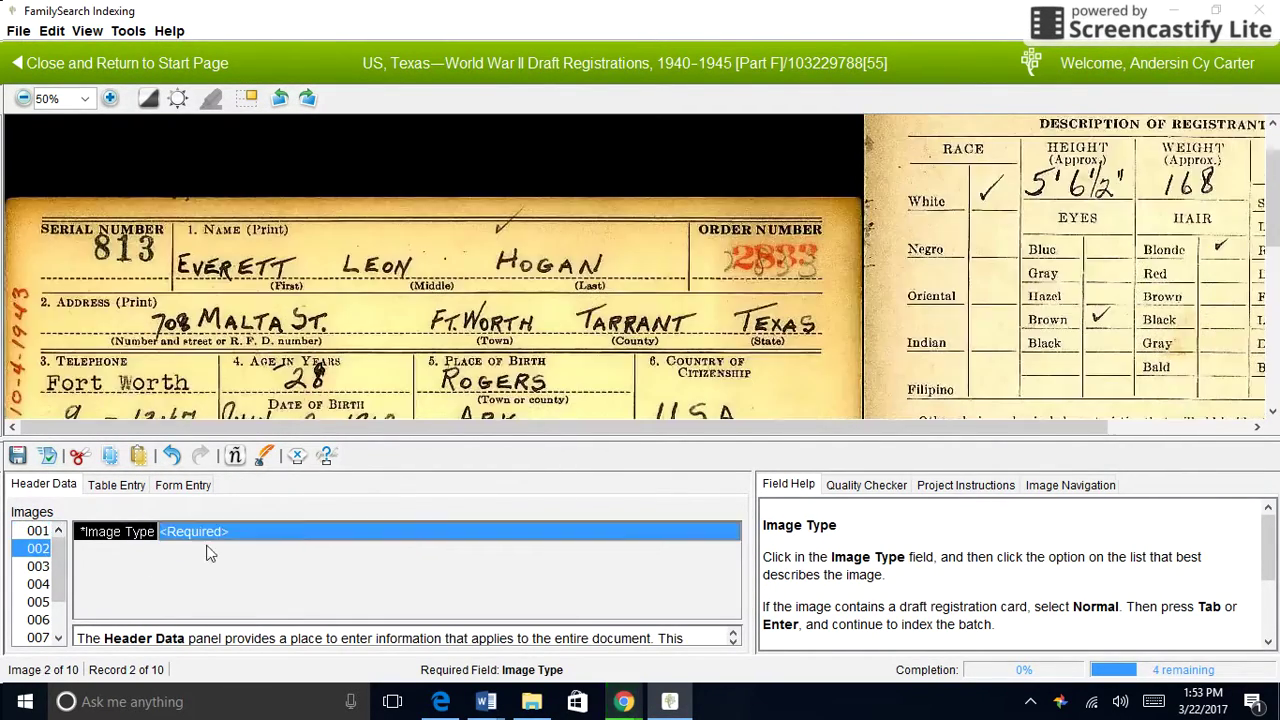
{"action": "type", "text": "n"}
{"action": "left_click", "coordinate": [212, 554]}
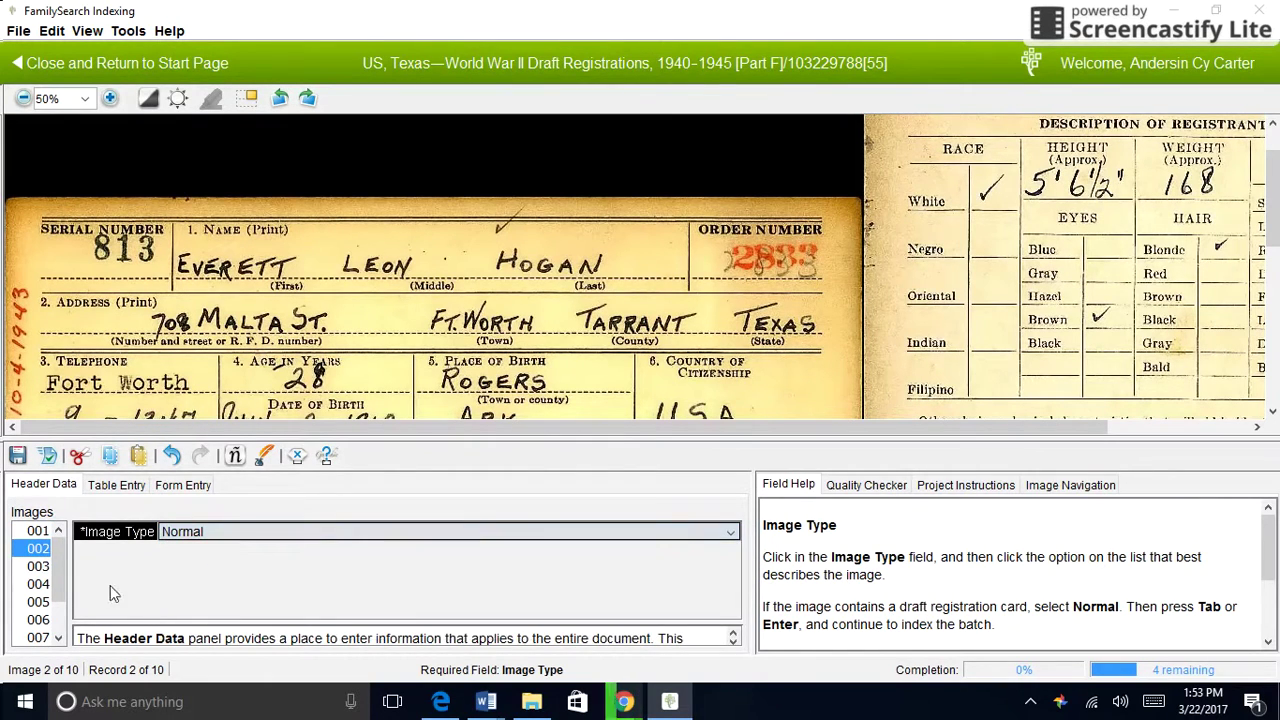
{"action": "key", "text": "Tab"}
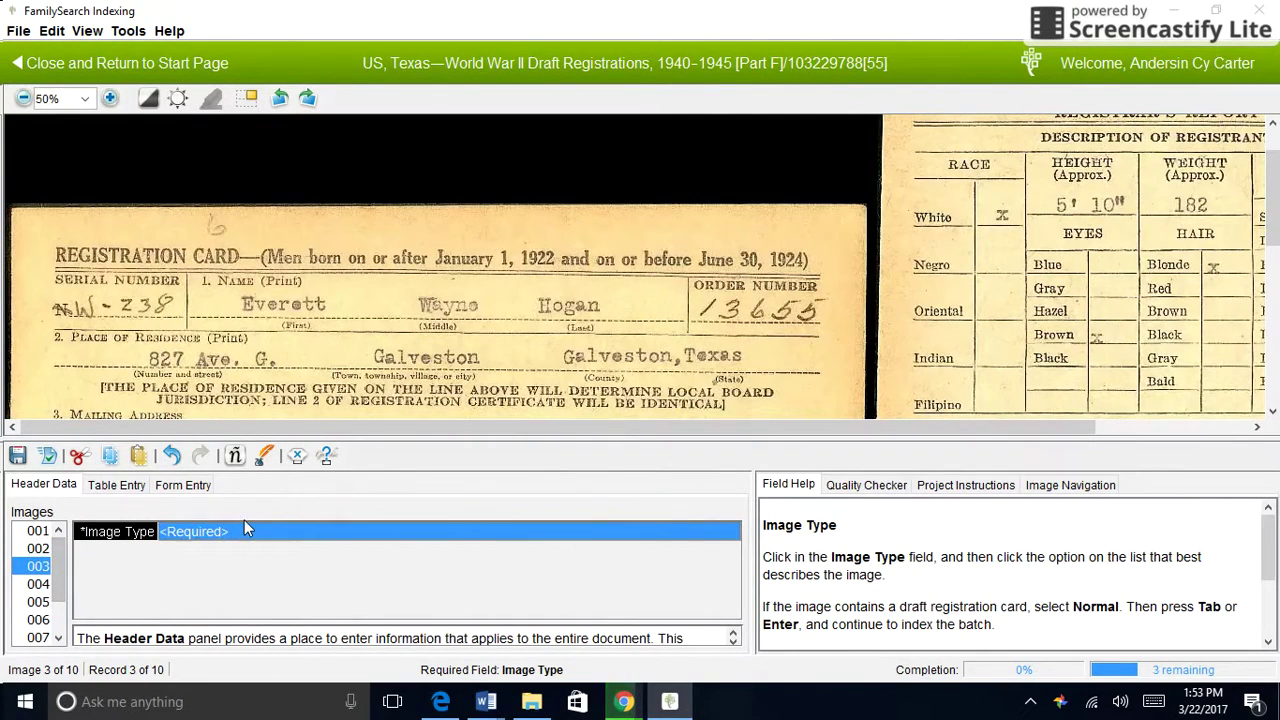
{"action": "type", "text": "n"}
{"action": "left_click", "coordinate": [254, 549]}
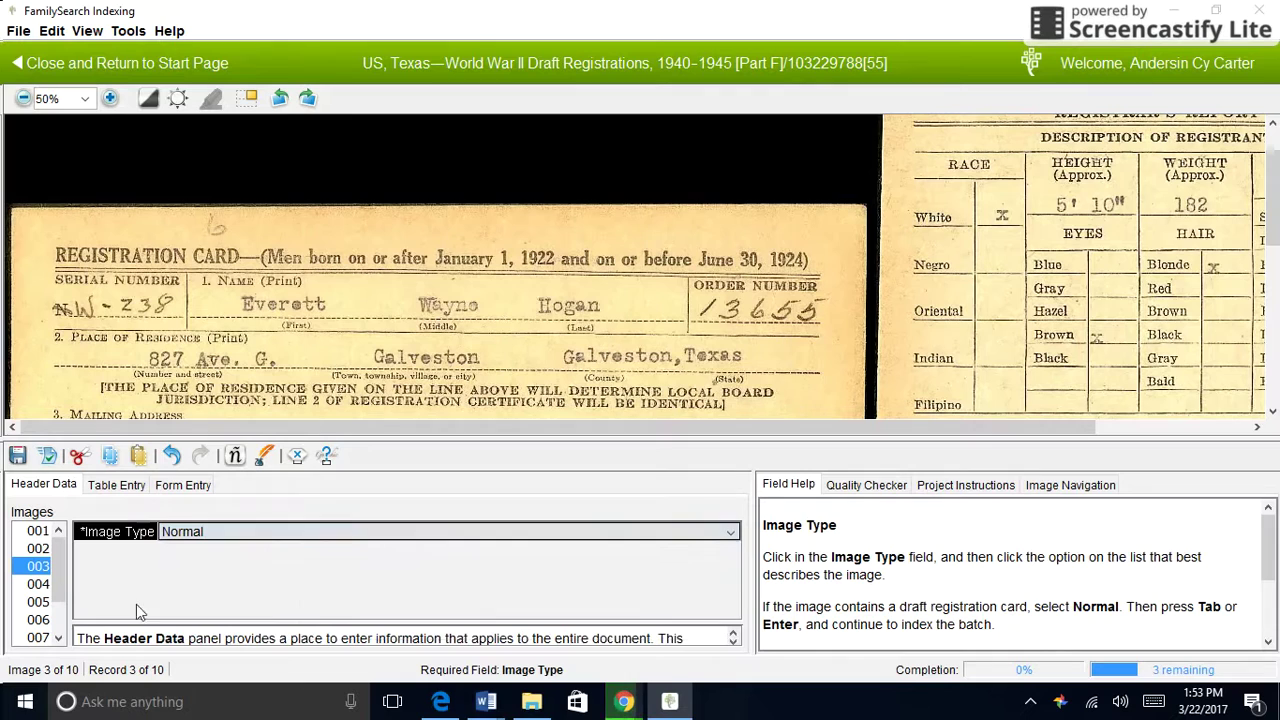
{"action": "left_click", "coordinate": [30, 585]}
{"action": "type", "text": "n"}
{"action": "left_click", "coordinate": [209, 552]}
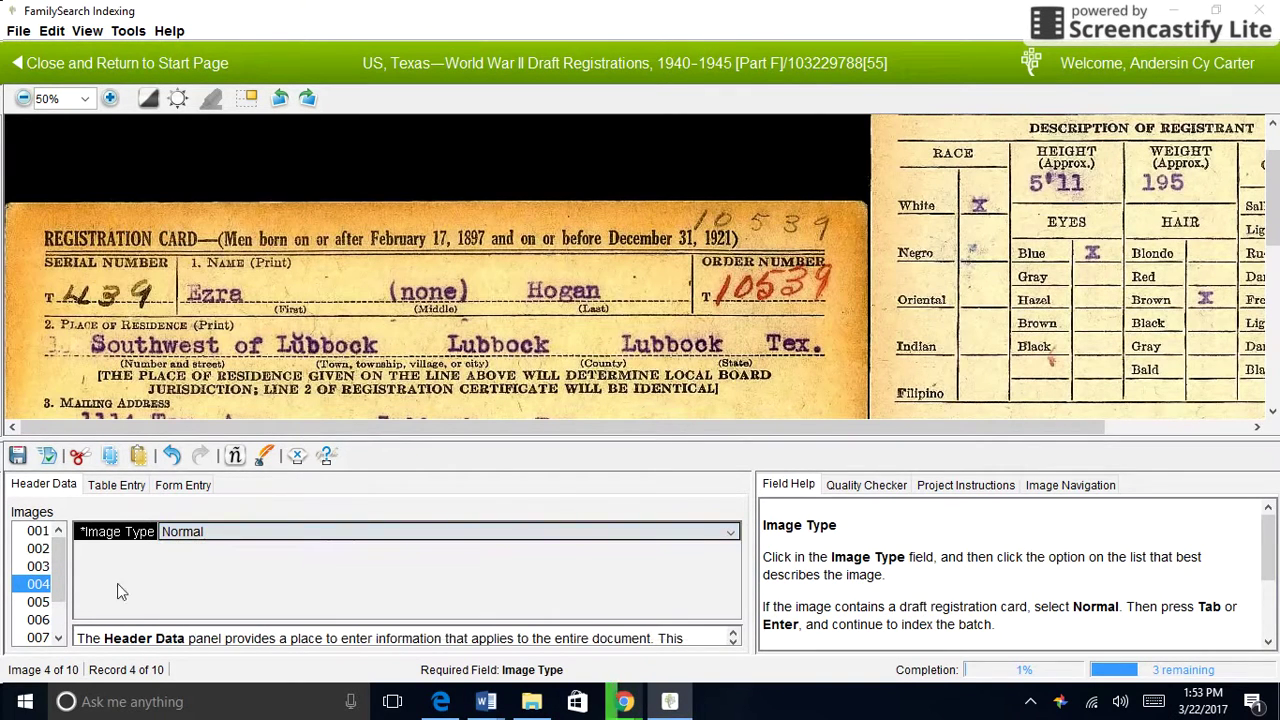
- Set the Image Type of image 005 to Normal in the header data
{"action": "left_click", "coordinate": [38, 601]}
{"action": "type", "text": "n"}
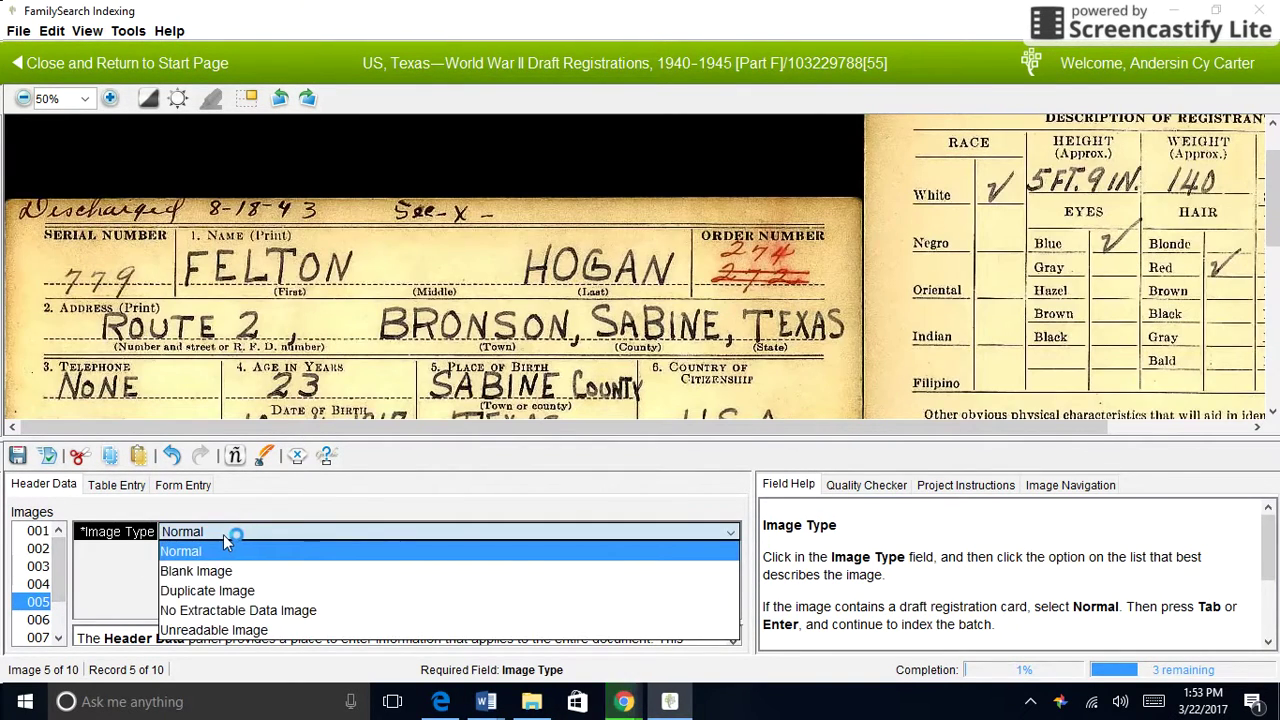
{"action": "left_click", "coordinate": [225, 547]}
- Switch to table-style record entry and enter the registrant's given names and surname from the card for record 01-01
{"action": "left_click", "coordinate": [130, 486]}
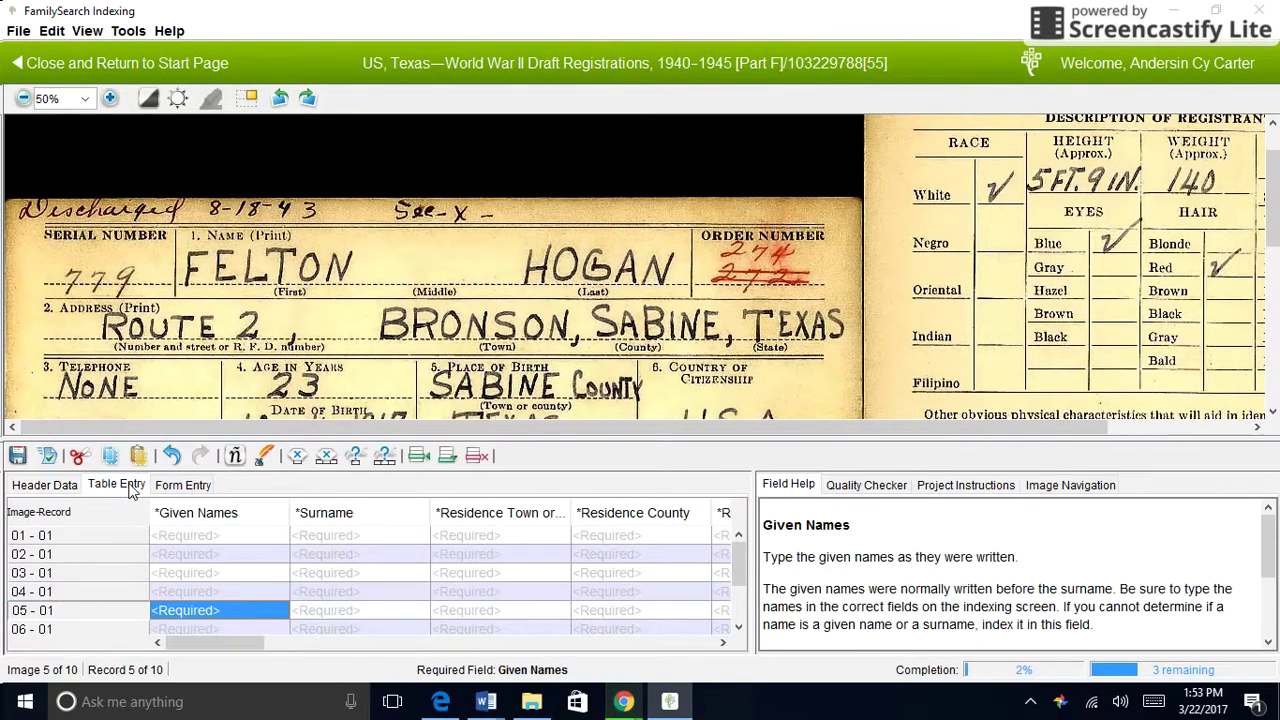
{"action": "left_click", "coordinate": [194, 537]}
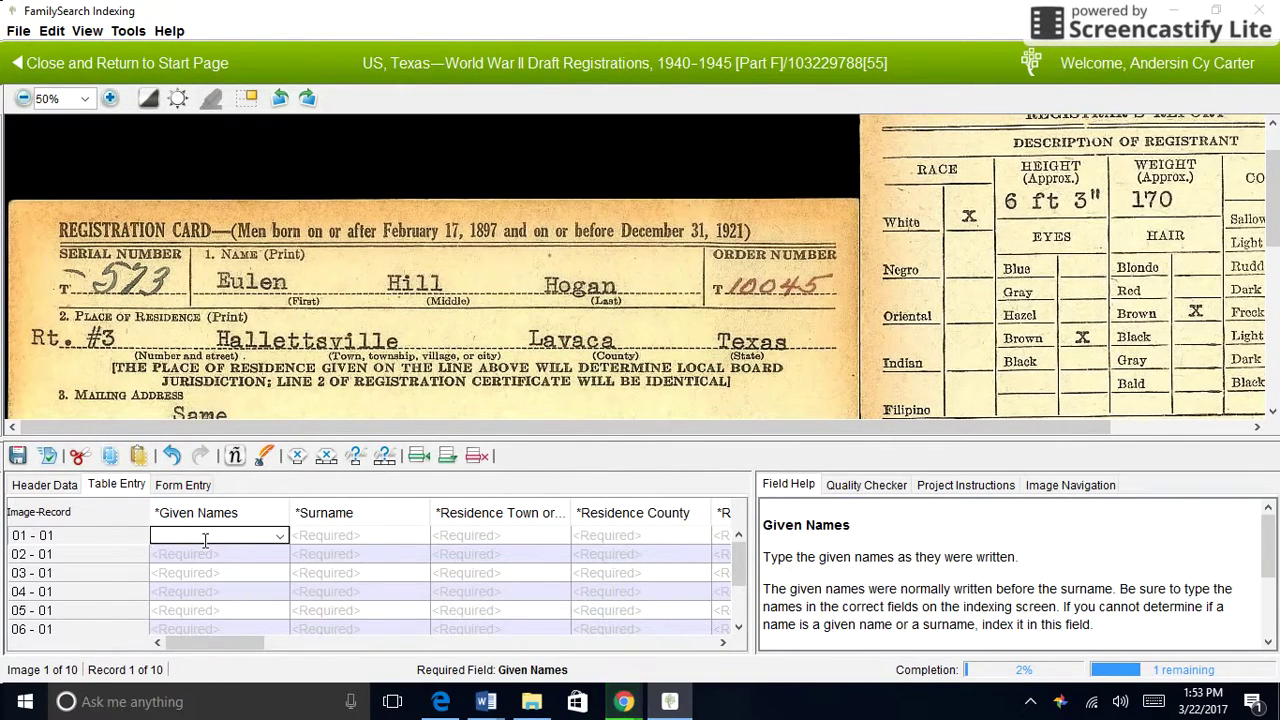
{"action": "type", "text": "Eulen Hill"}
{"action": "left_click", "coordinate": [337, 537]}
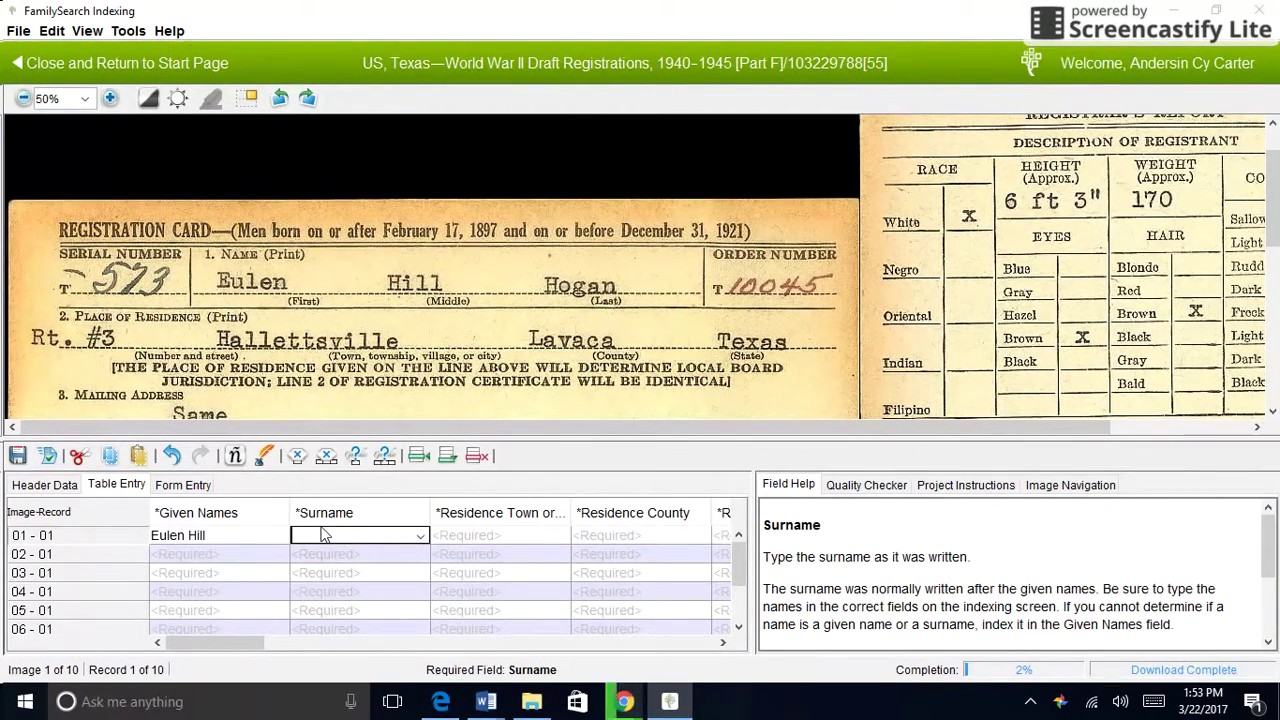
{"action": "type", "text": "Ho"}
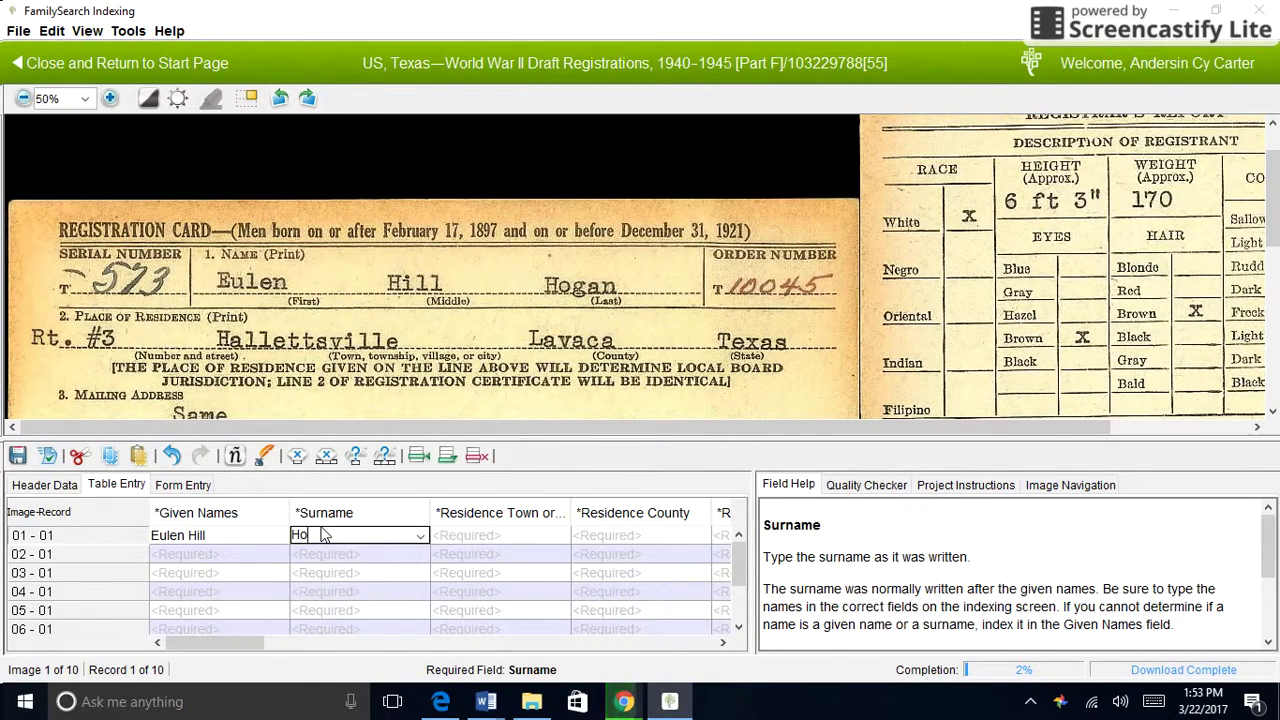
{"action": "type", "text": "gan"}
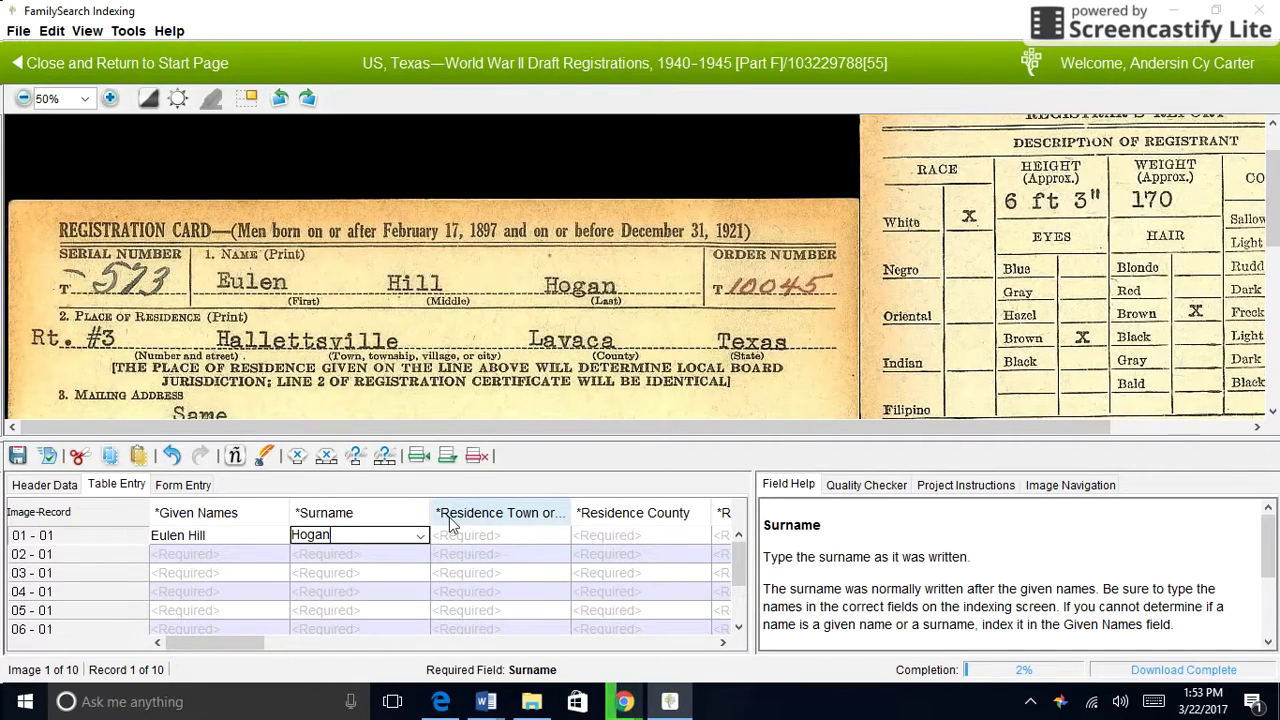
- Enter Hallettsville as the residence town, Lavaca as the residence county and Texas as the residence state for record 01-01
{"action": "left_click", "coordinate": [486, 538]}
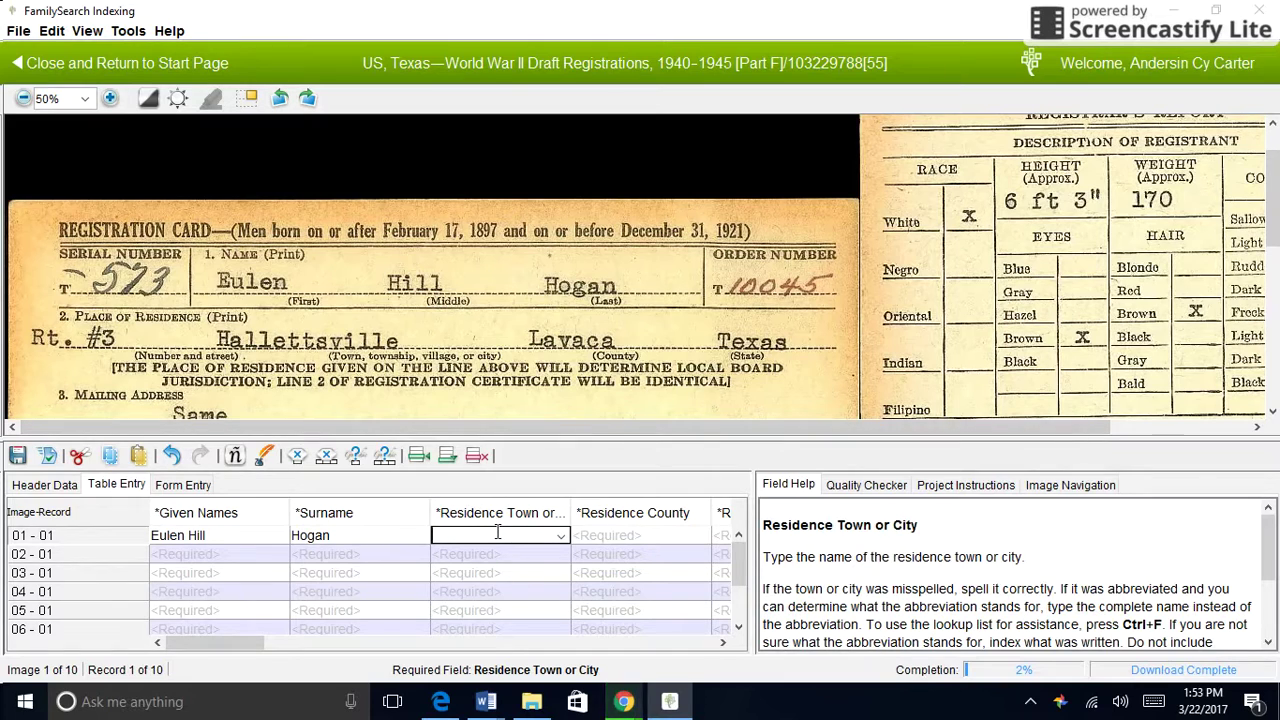
{"action": "type", "text": "Halletts"}
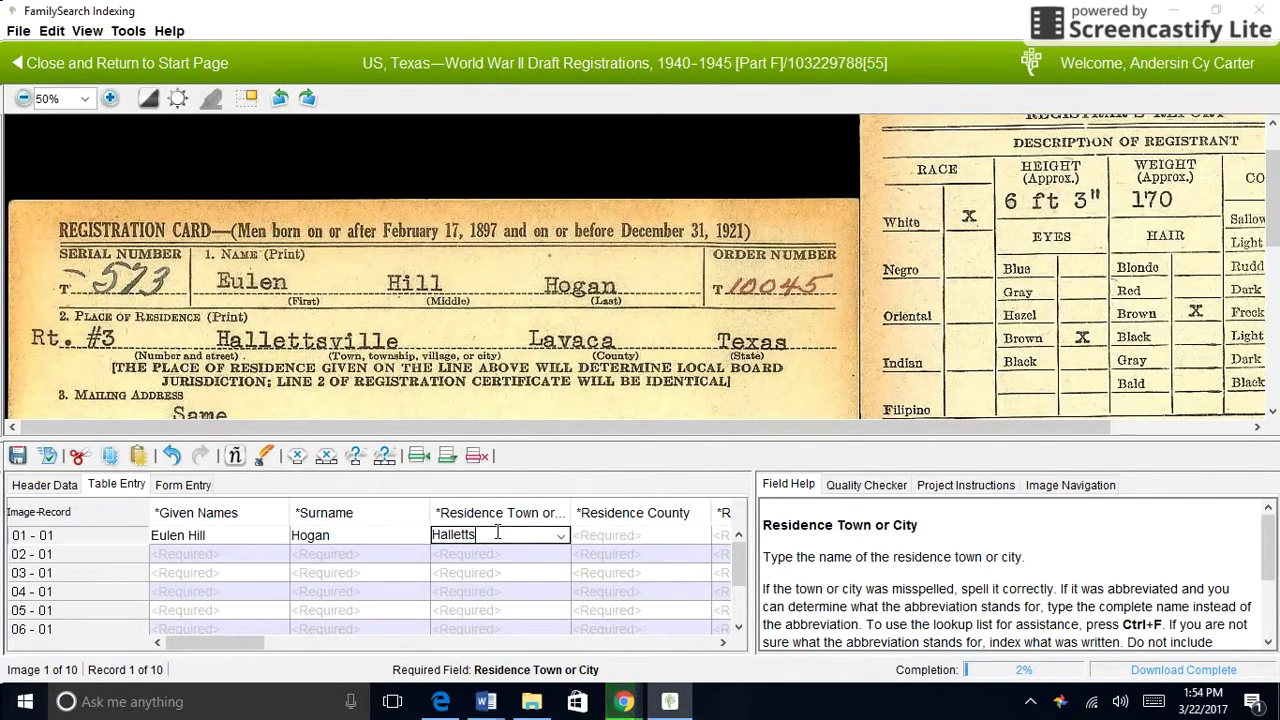
{"action": "type", "text": "ville"}
{"action": "left_click", "coordinate": [608, 540]}
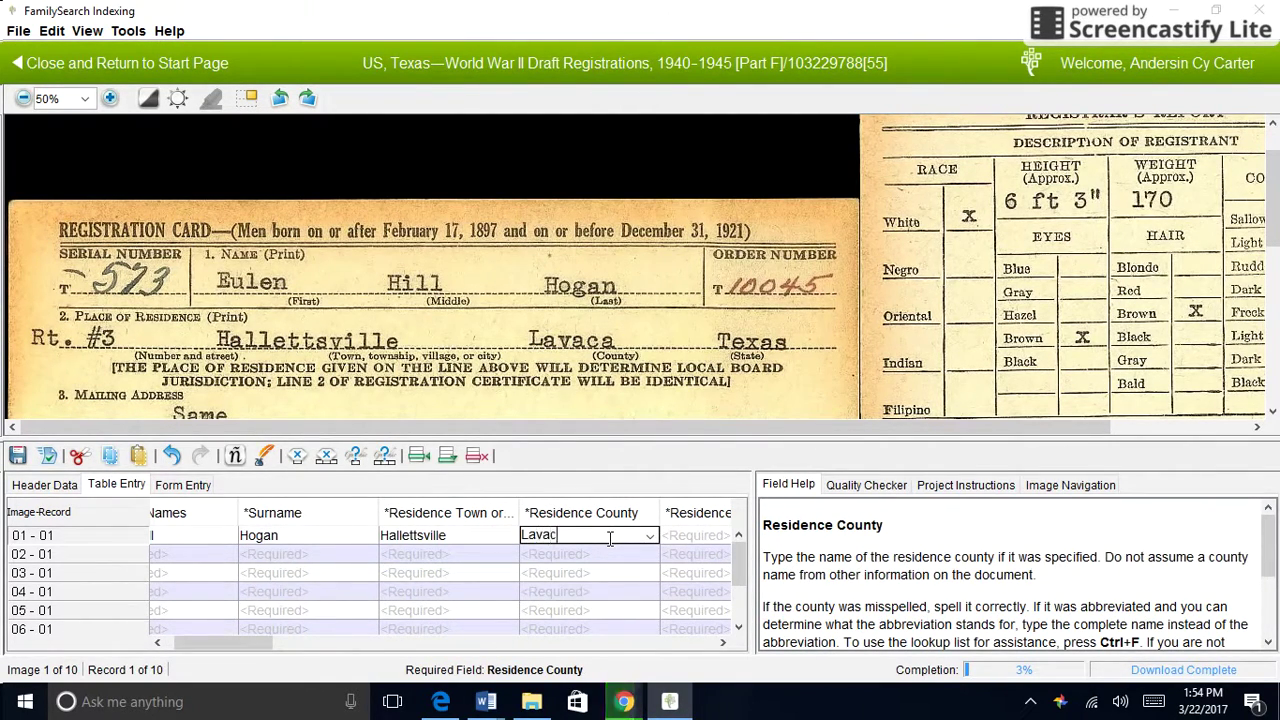
{"action": "key", "text": "Tab"}
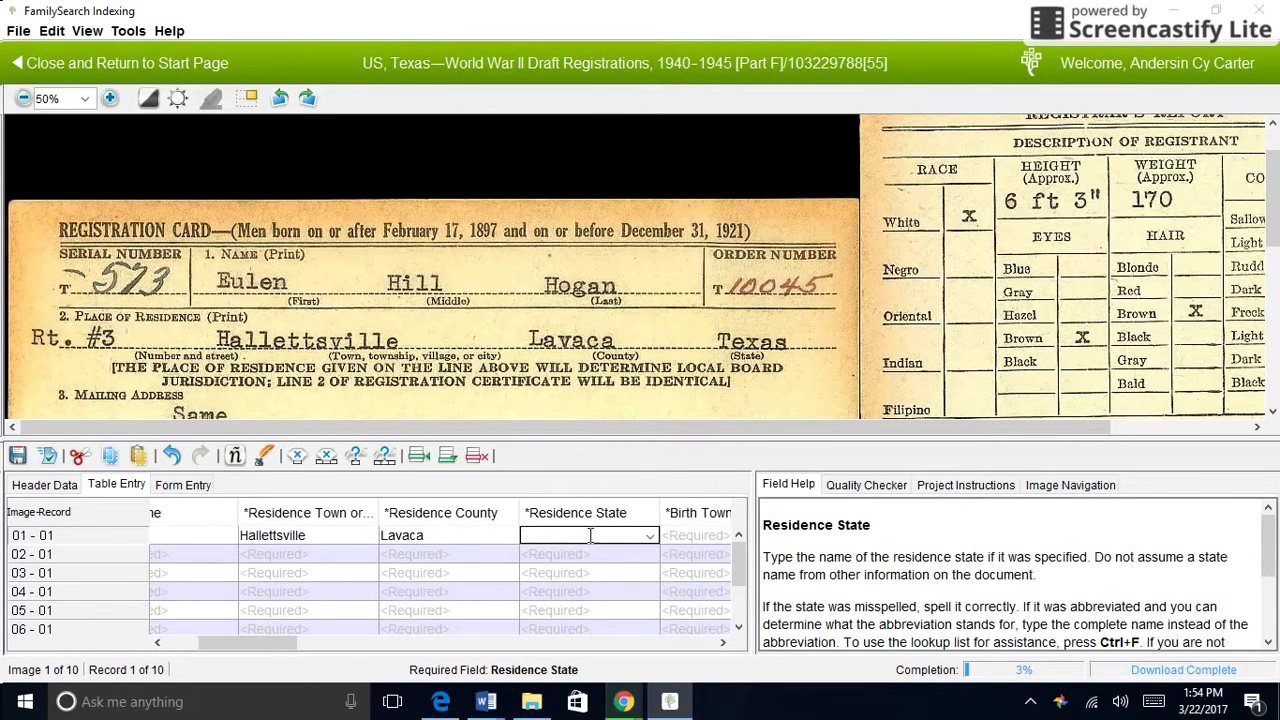
{"action": "type", "text": "Texas"}
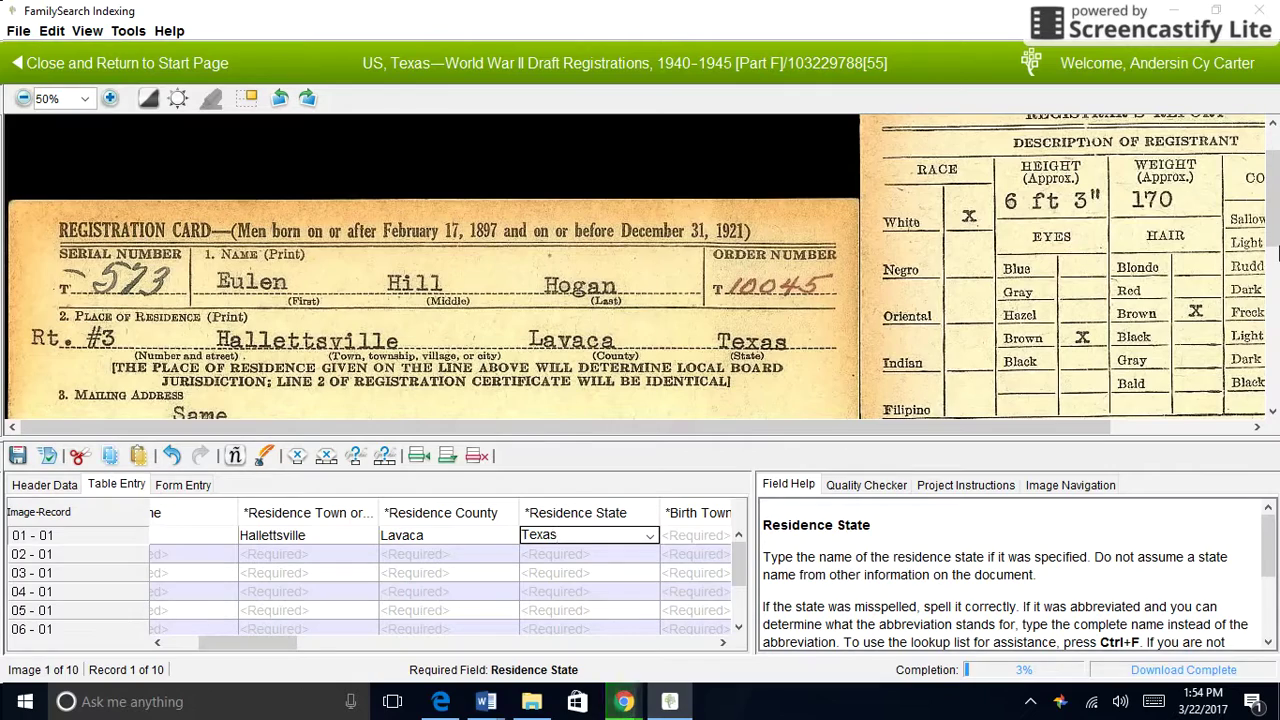
- Enter Lavaca as the birth town or county and Texas as the birth state or country for record 01-01
{"action": "left_click_drag", "start_coordinate": [1276, 254], "coordinate": [1276, 301]}
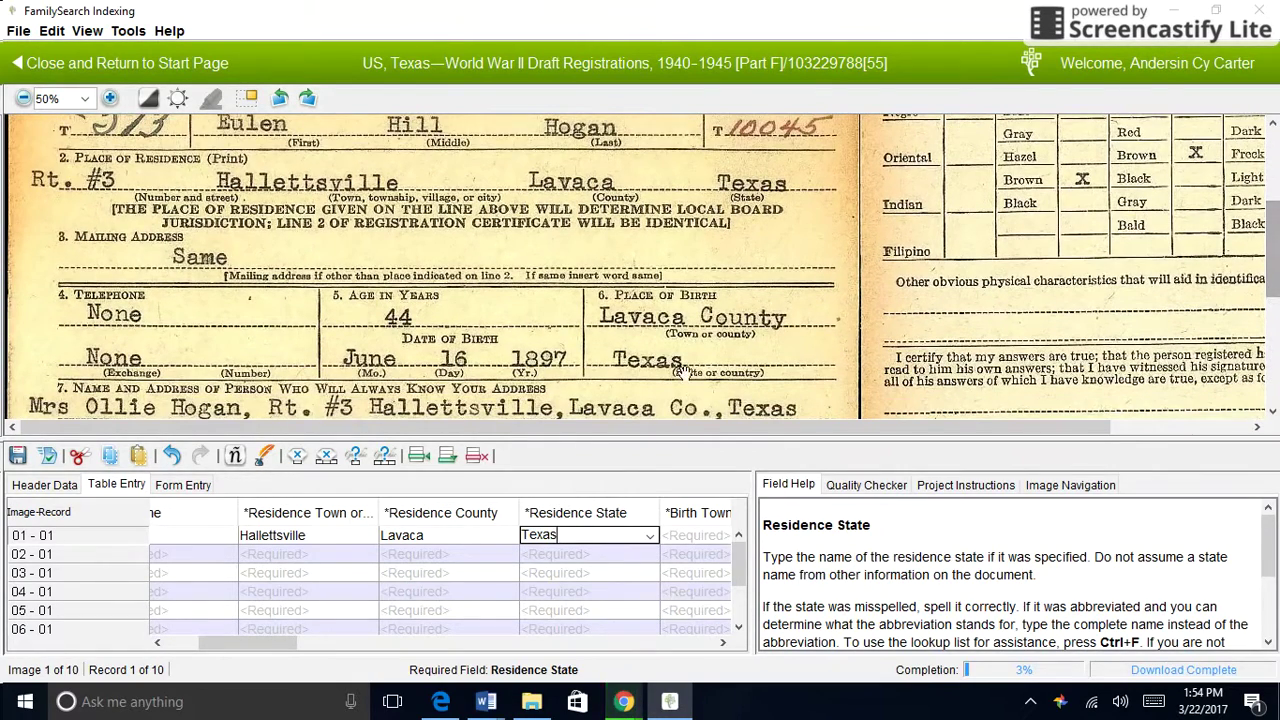
{"action": "left_click", "coordinate": [692, 539]}
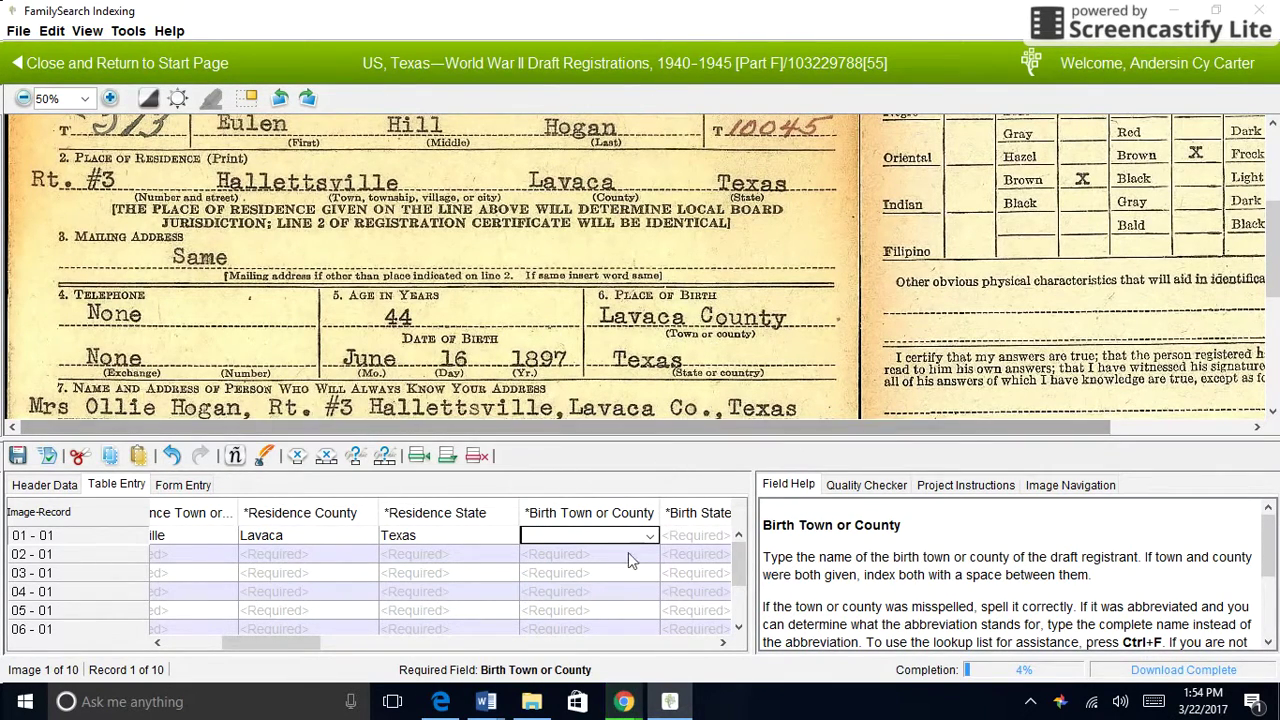
{"action": "type", "text": "L"}
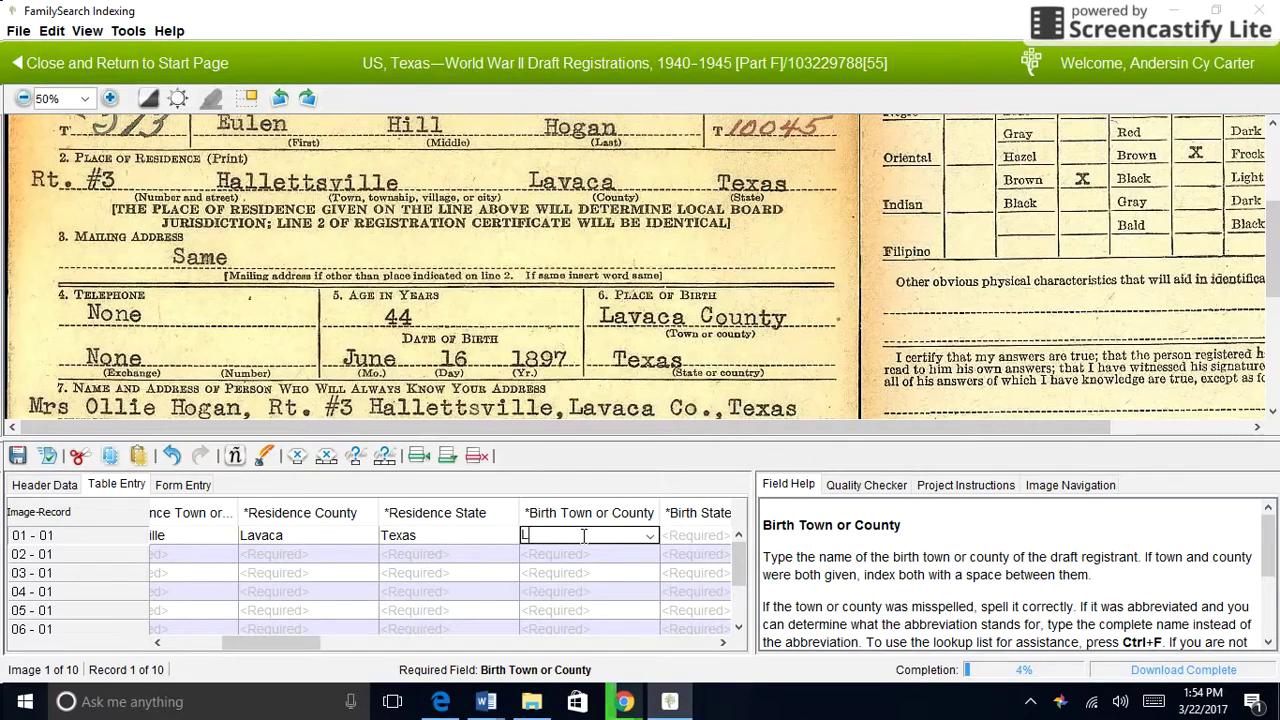
{"action": "type", "text": "avax"}
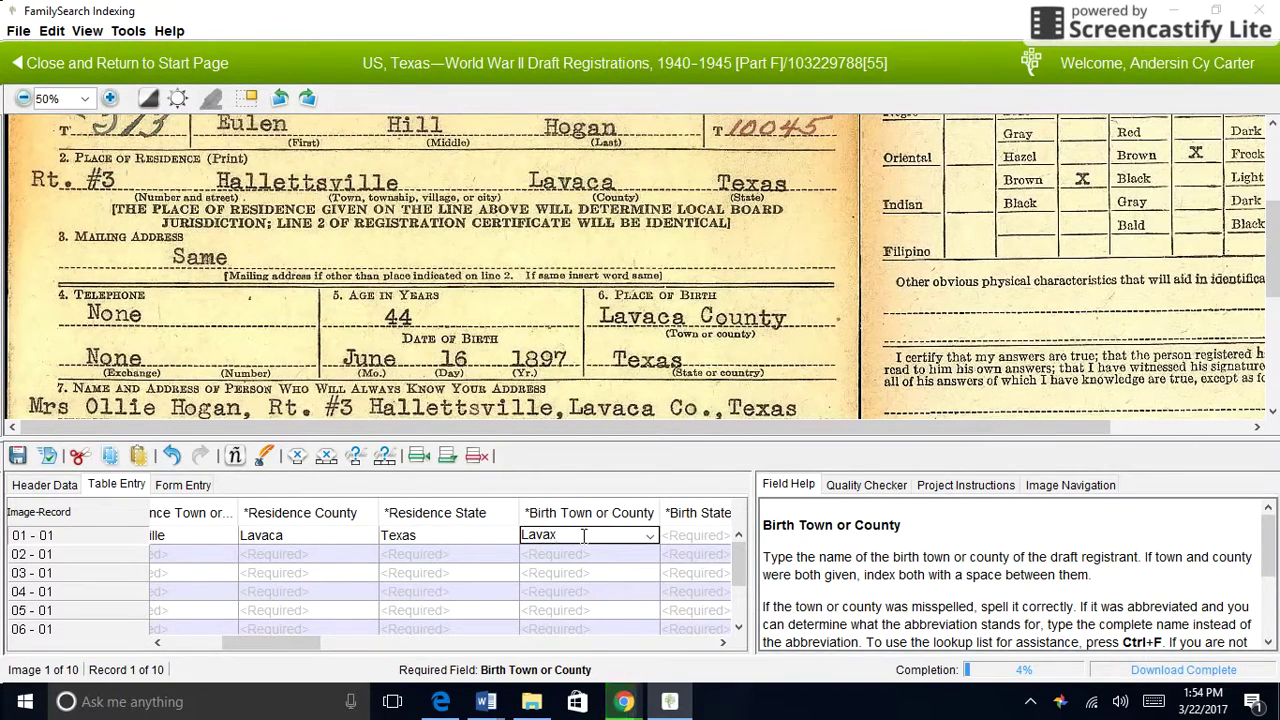
{"action": "key", "text": "BackSpace"}
{"action": "type", "text": "ca"}
{"action": "left_click", "coordinate": [688, 544]}
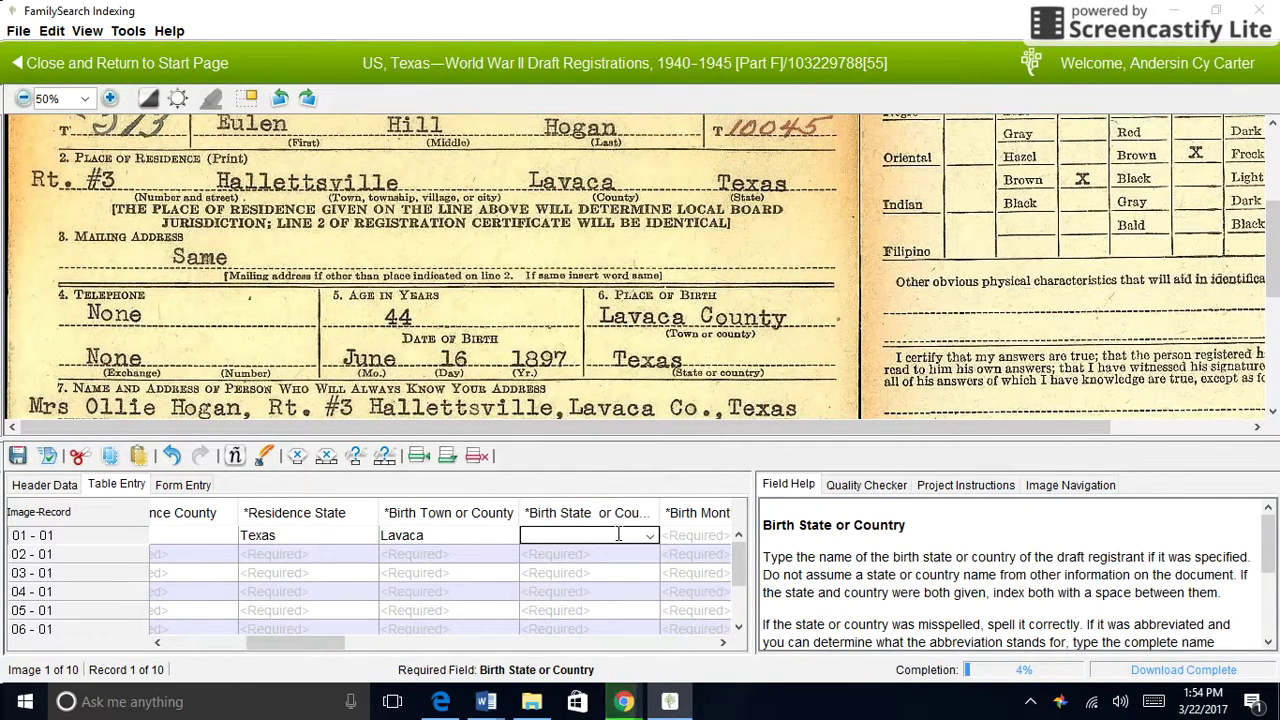
{"action": "type", "text": "Tex"}
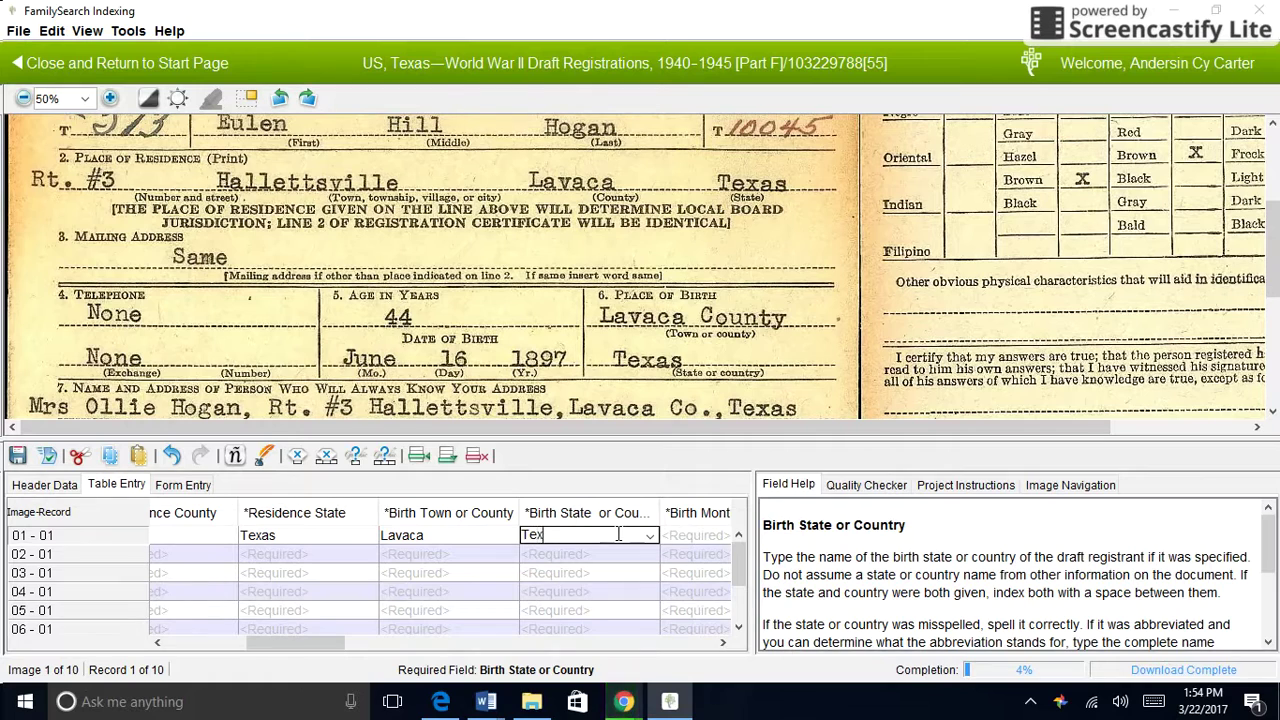
{"action": "type", "text": "as"}
{"action": "key", "text": "Tab"}
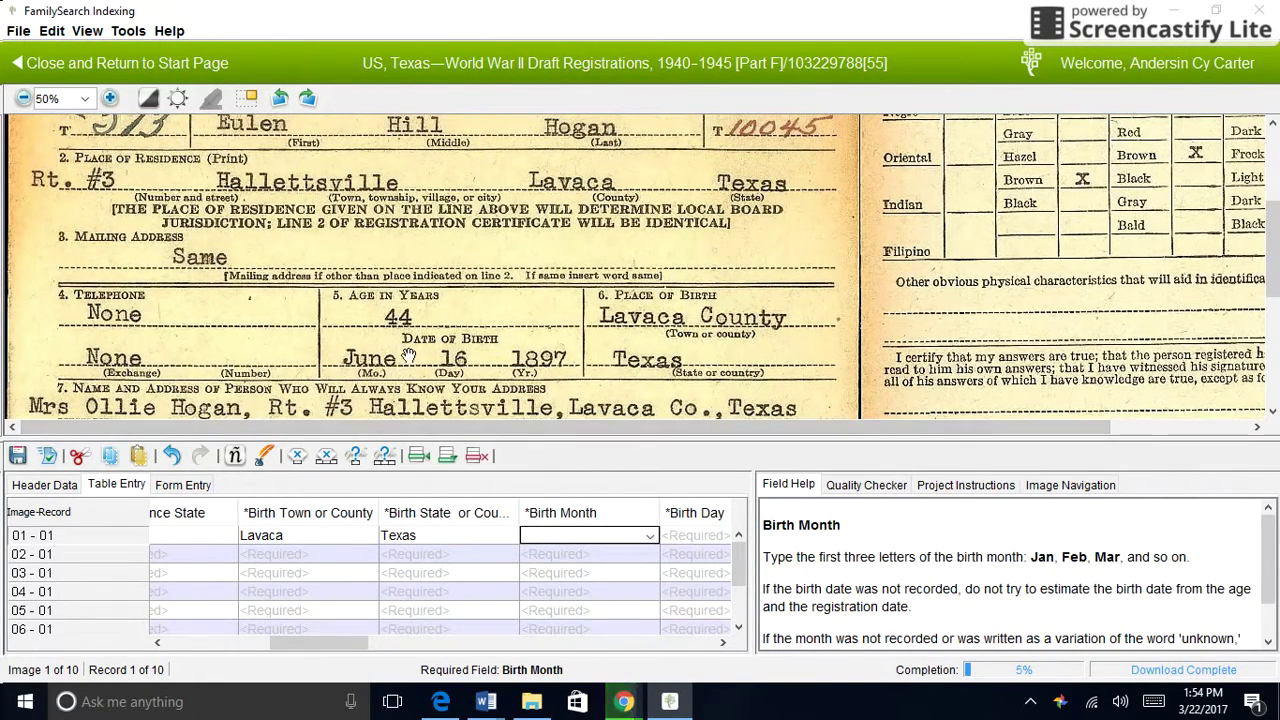
- Enter the registrant's birth month as a three-letter abbreviation, plus the birth day and four-digit birth year, for record 01-01
{"action": "type", "text": "Jun"}
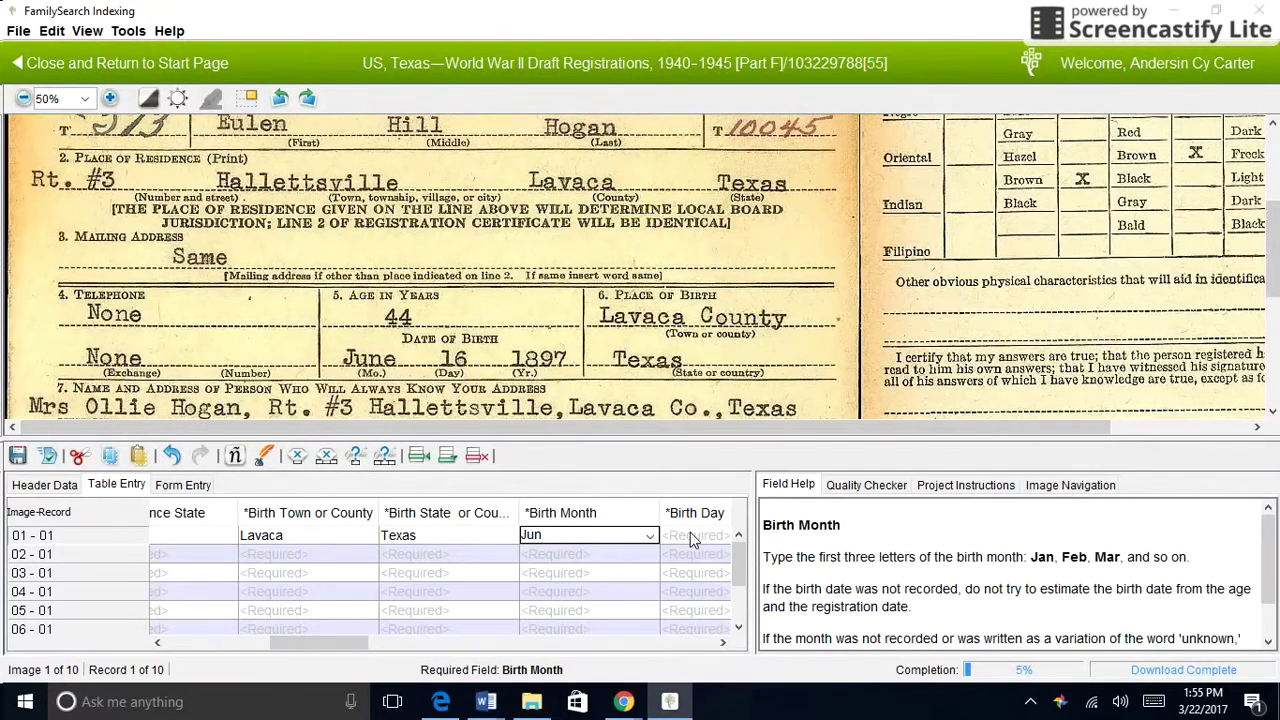
{"action": "key", "text": "Tab"}
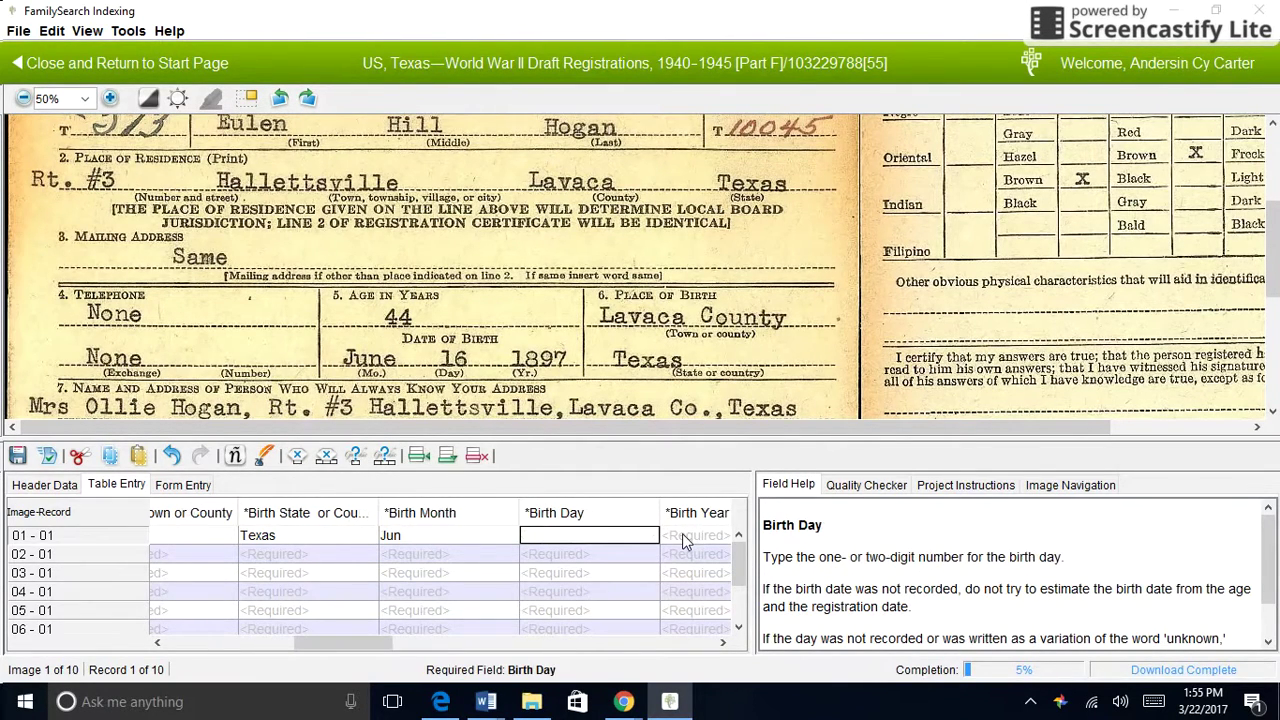
{"action": "type", "text": "16"}
{"action": "key", "text": "Tab"}
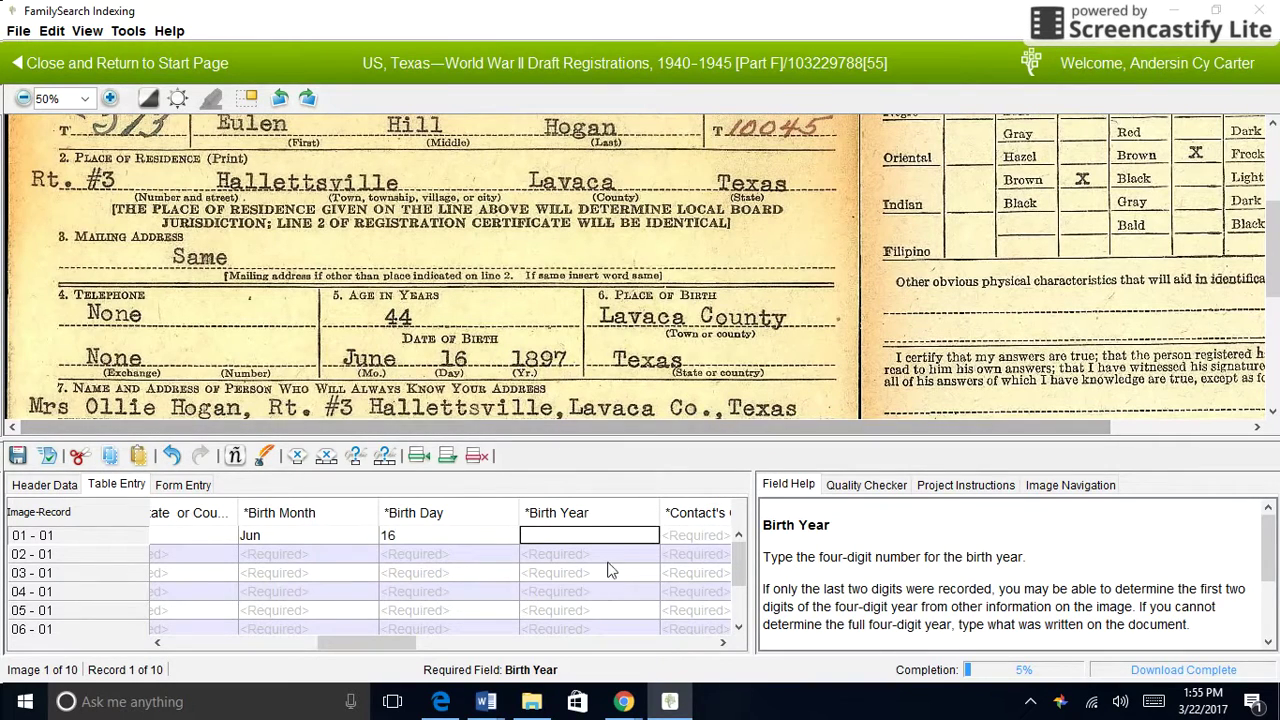
{"action": "type", "text": "1897"}
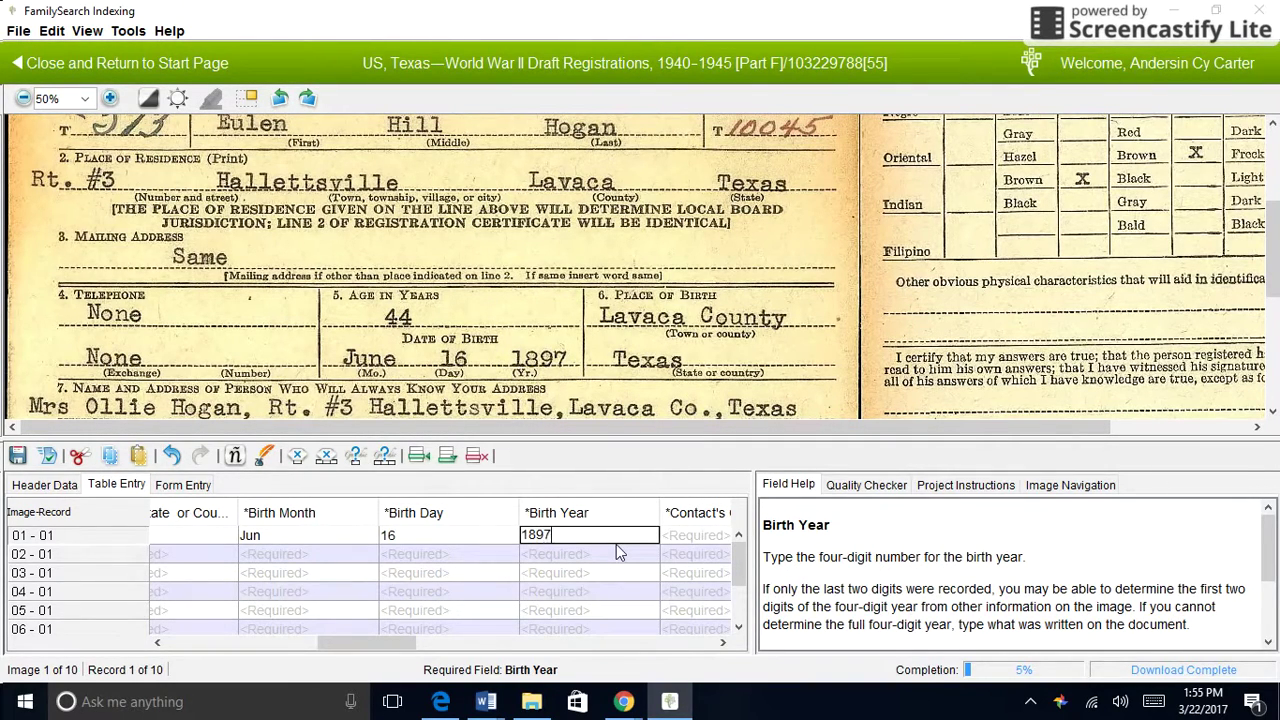
- Check the field help on contact names and enter the contact's given name without a title and the contact's surname for record 01-01
{"action": "left_click", "coordinate": [686, 535]}
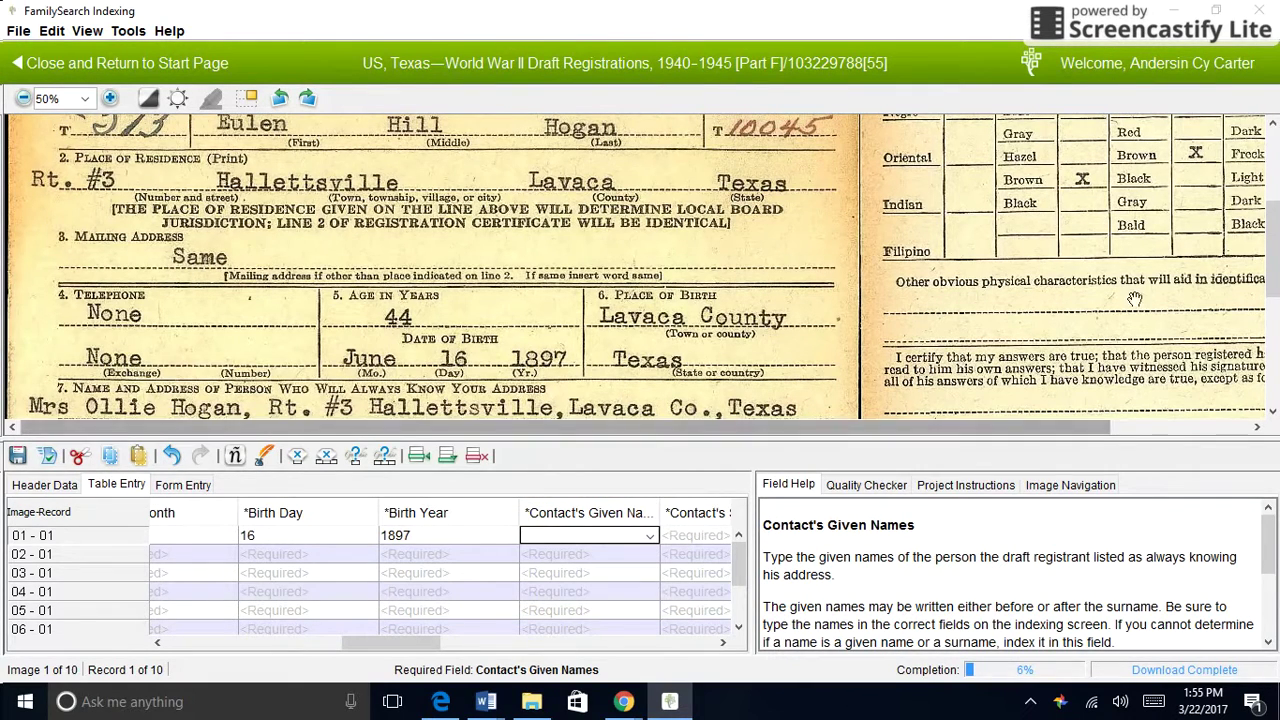
{"action": "left_click_drag", "start_coordinate": [1270, 253], "coordinate": [1269, 265]}
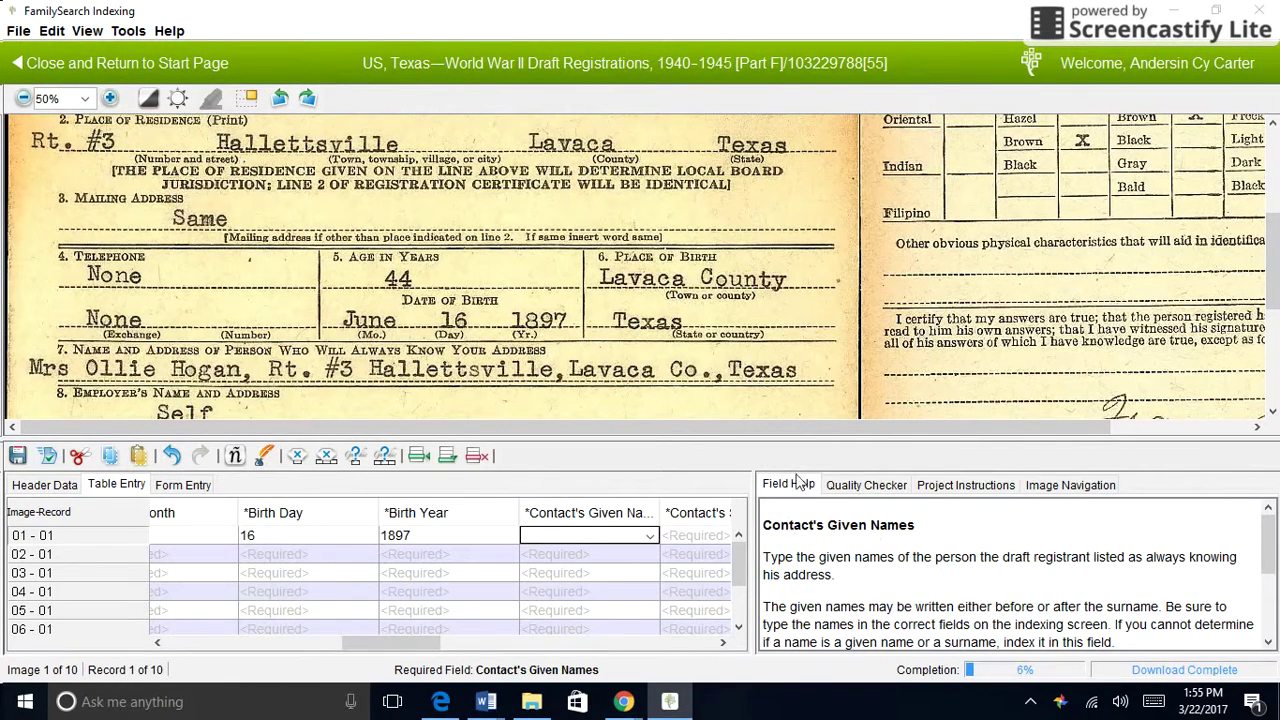
{"action": "left_click_drag", "start_coordinate": [1267, 562], "coordinate": [1268, 604]}
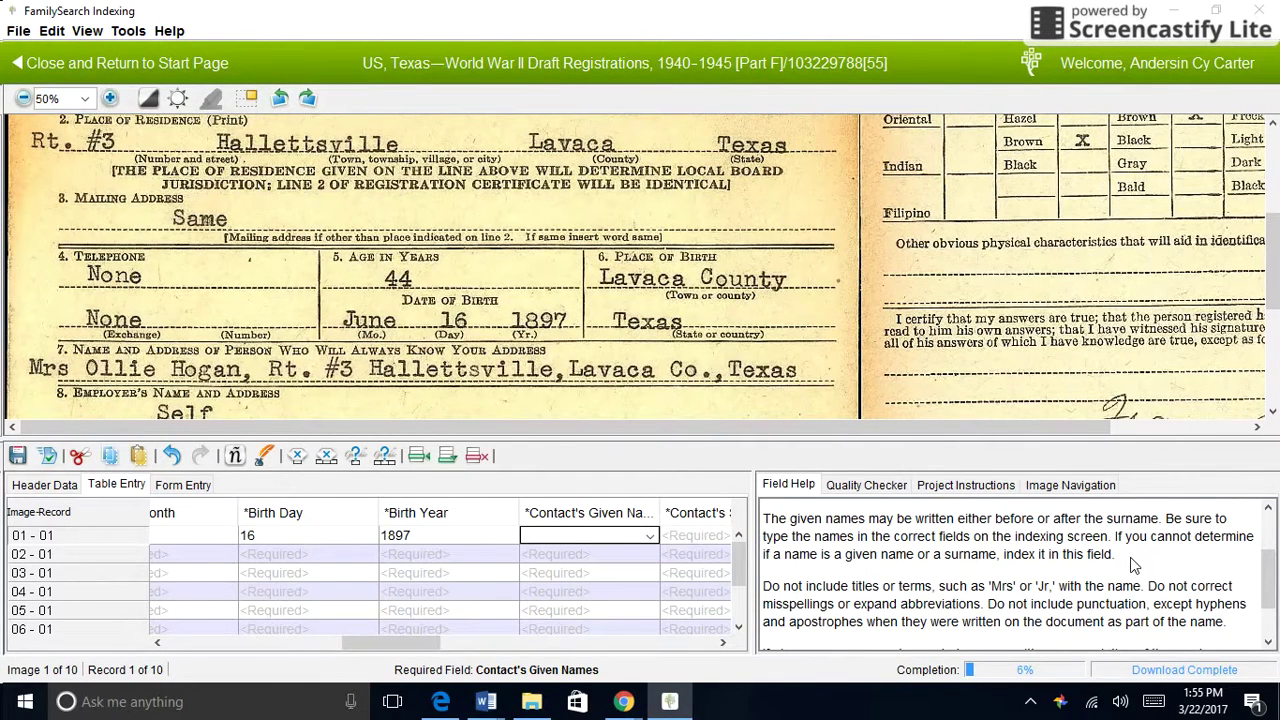
{"action": "mouse_move", "coordinate": [1266, 582]}
{"action": "left_mouse_down"}
{"action": "mouse_move", "coordinate": [1262, 620]}
{"action": "mouse_move", "coordinate": [1260, 568]}
{"action": "left_mouse_up"}
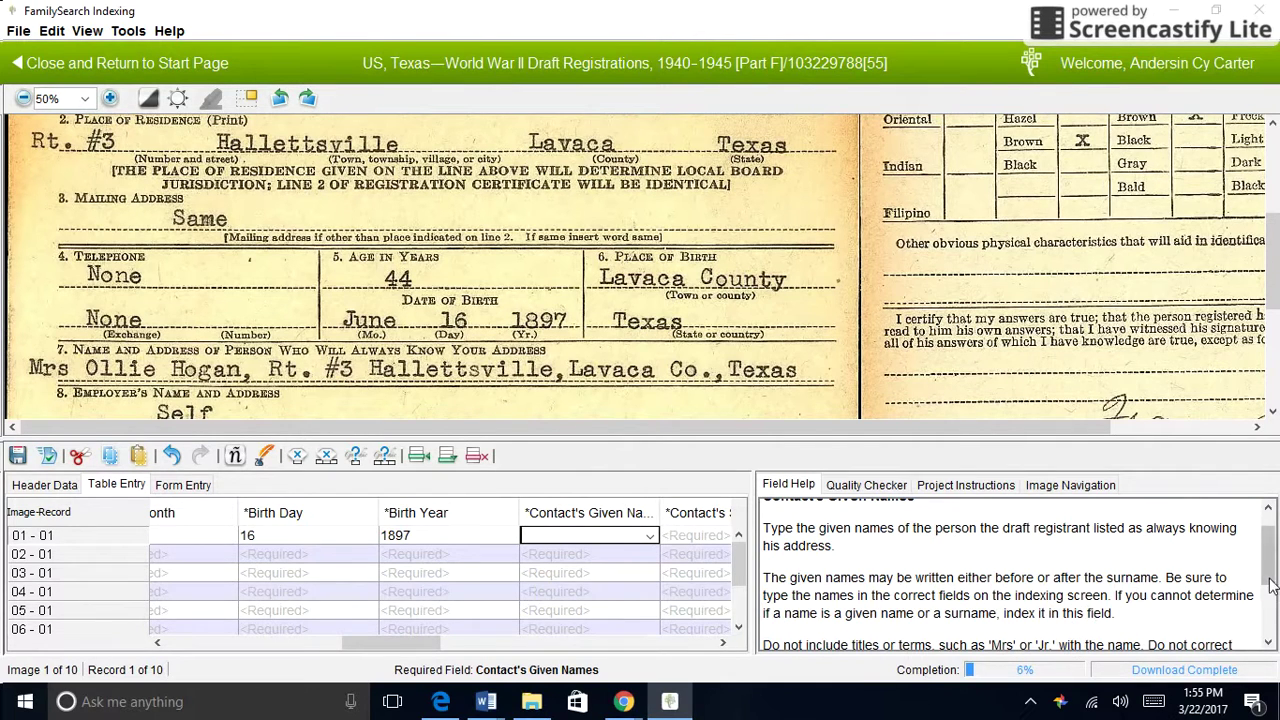
{"action": "left_click_drag", "start_coordinate": [1268, 579], "coordinate": [1268, 610]}
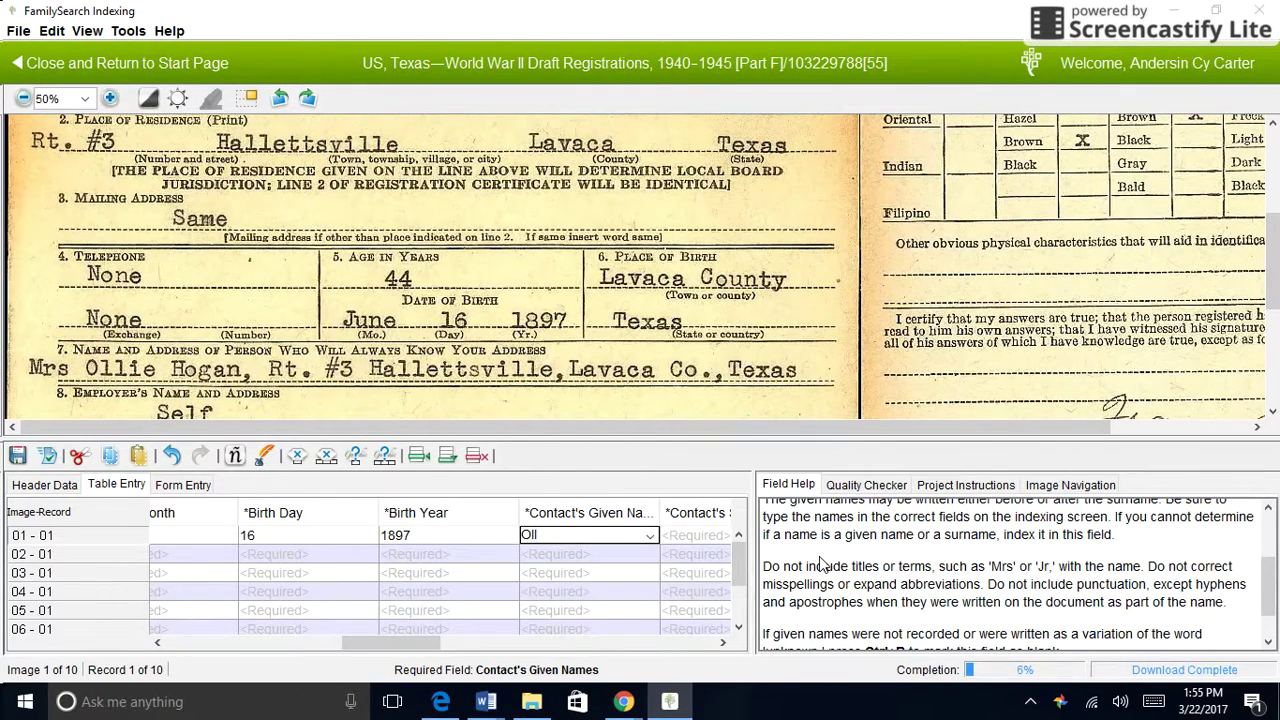
{"action": "type", "text": "ie"}
{"action": "key", "text": "Tab"}
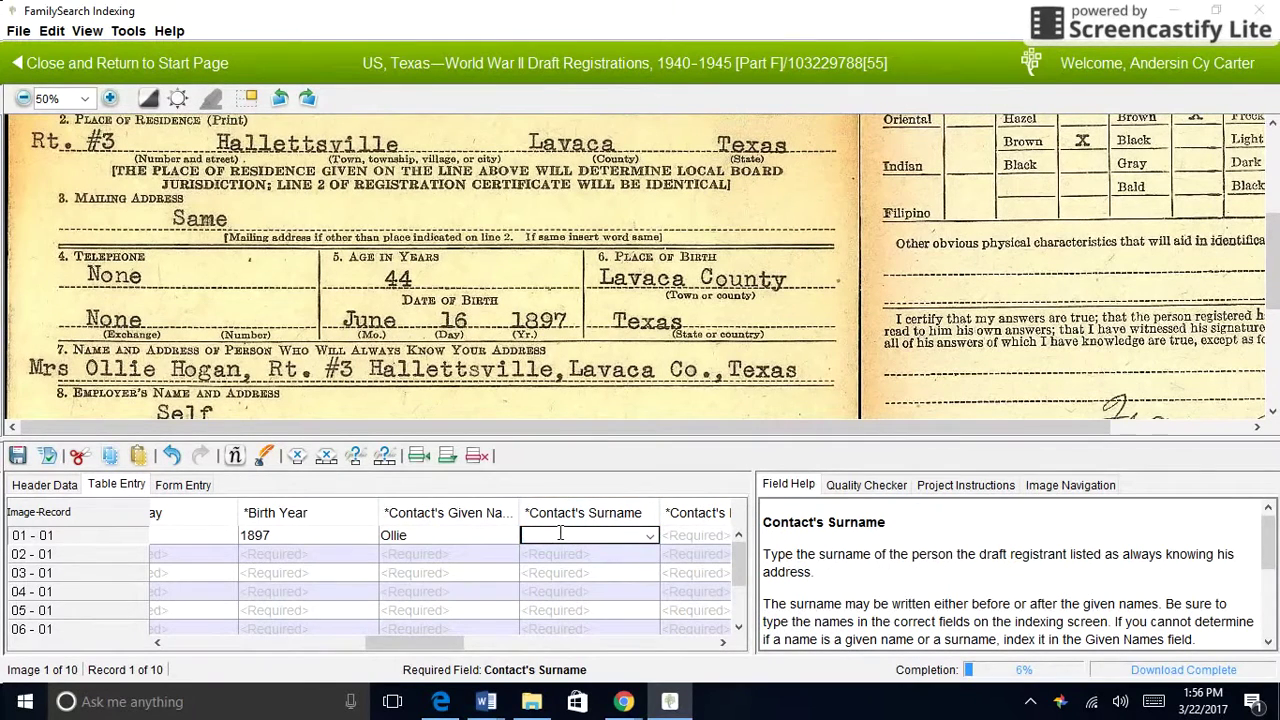
{"action": "type", "text": "Hogan"}
{"action": "key", "text": "Tab"}
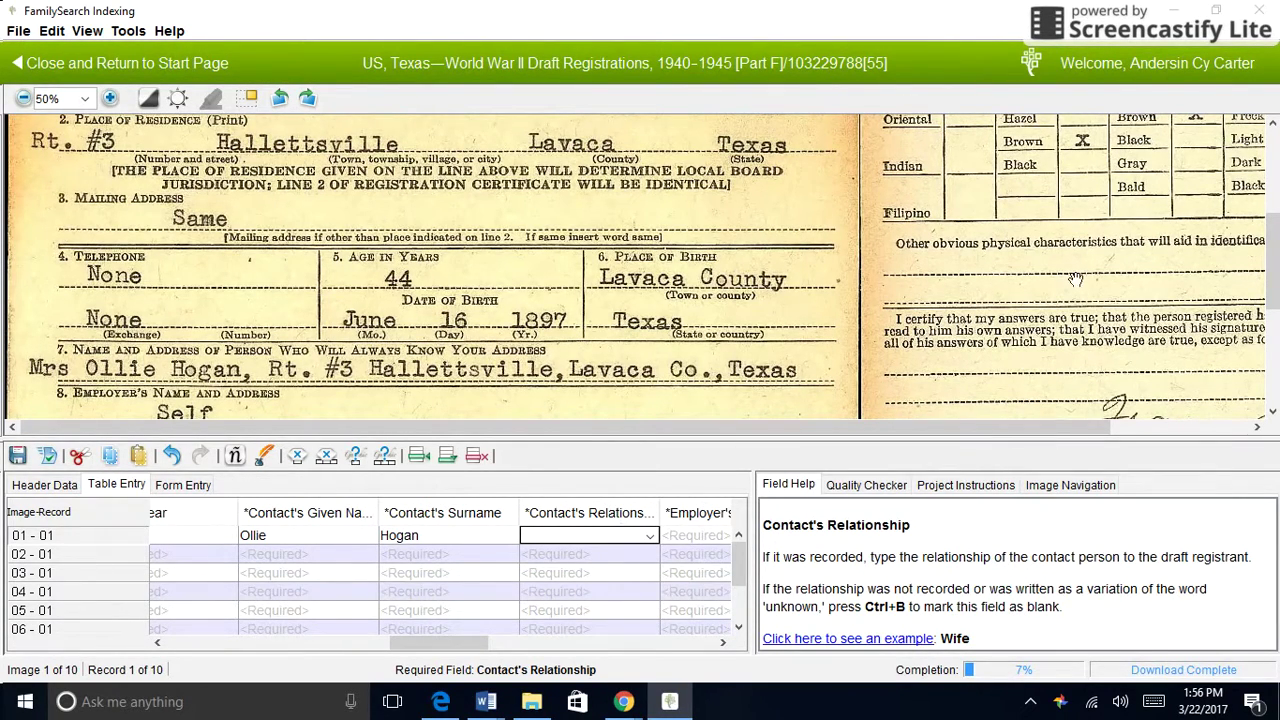
- Check the card for a contact relationship and mark the Contact's Relationship of record 01-01 as blank
{"action": "scroll", "coordinate": [1265, 302], "scroll_direction": "up", "scroll_amount": 1}
{"action": "scroll", "coordinate": [1265, 302], "scroll_direction": "down", "scroll_amount": 3}
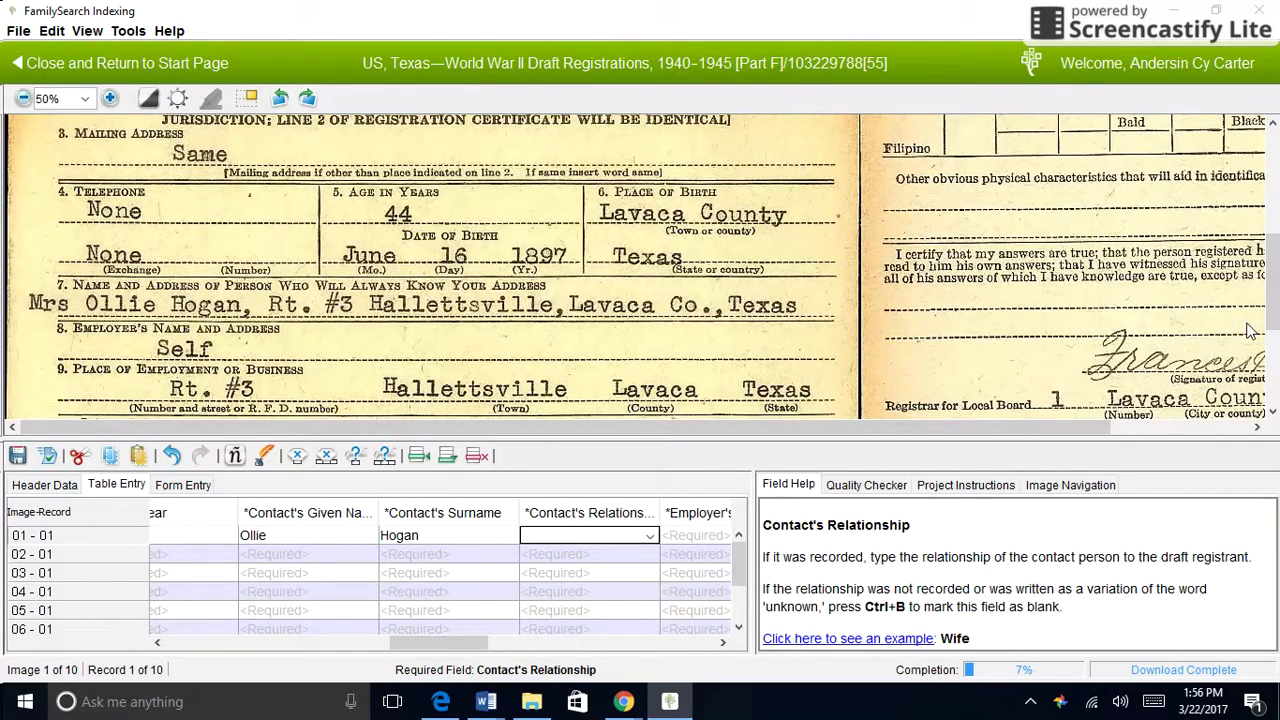
{"action": "key", "text": "ctrl+b"}
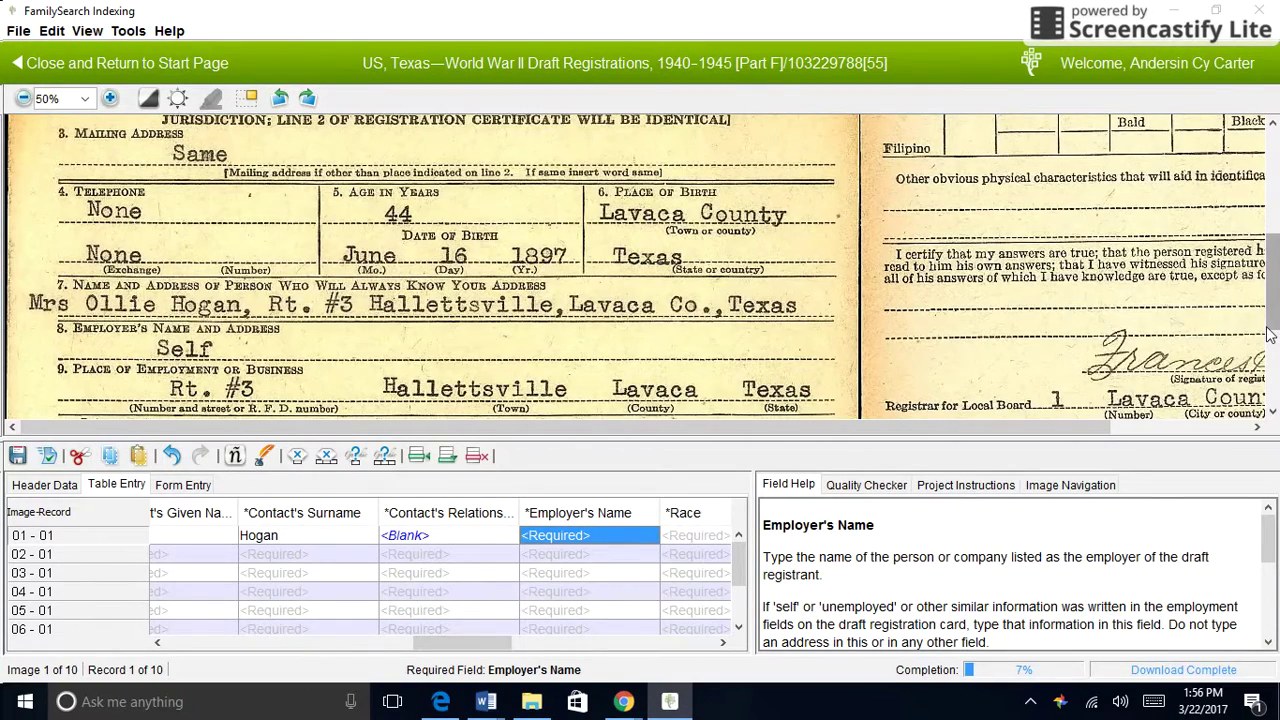
- Check the field help on employers and enter Self as the Employer's Name for record 01-01
{"action": "left_click_drag", "start_coordinate": [1271, 336], "coordinate": [1265, 357]}
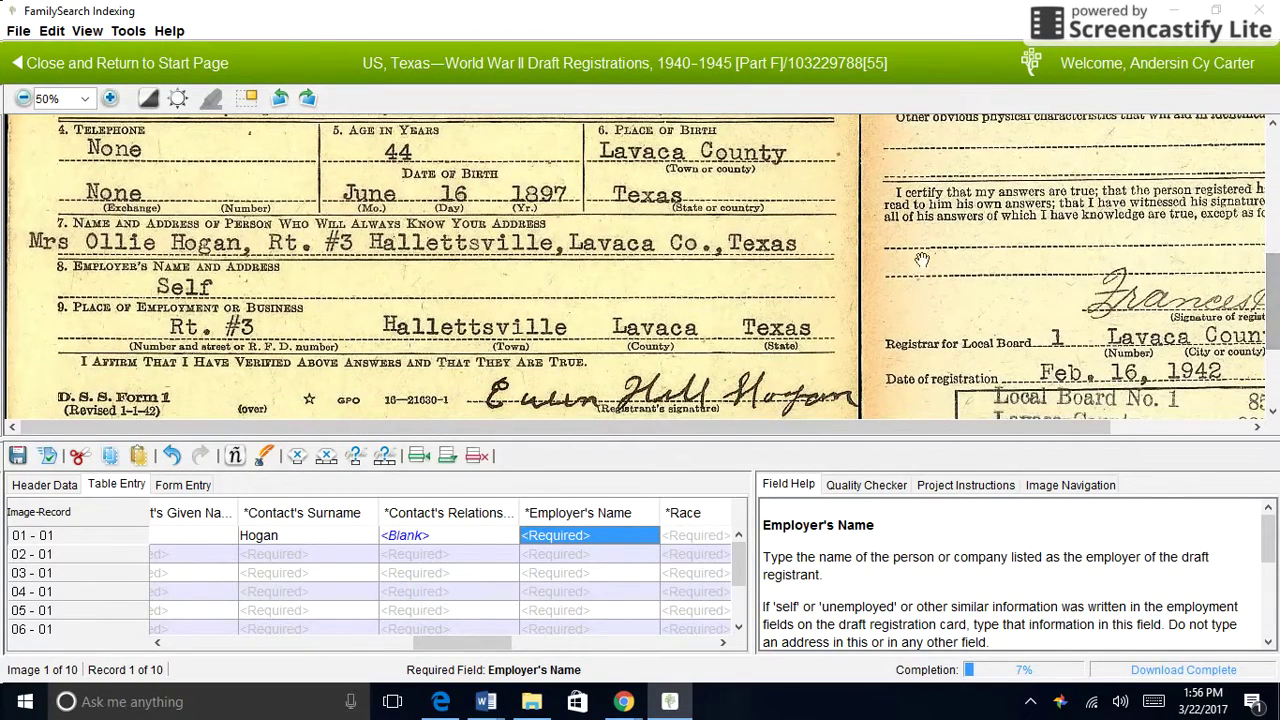
{"action": "left_click", "coordinate": [595, 535]}
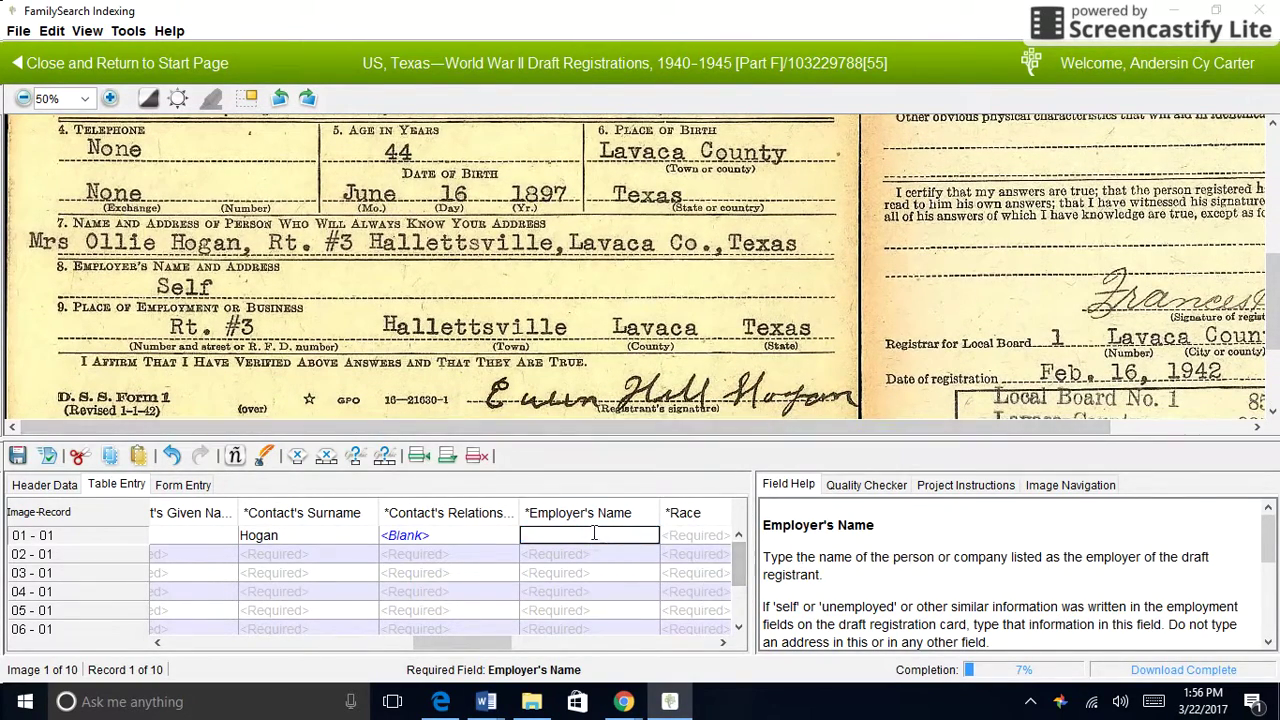
{"action": "left_click_drag", "start_coordinate": [1265, 535], "coordinate": [1258, 560]}
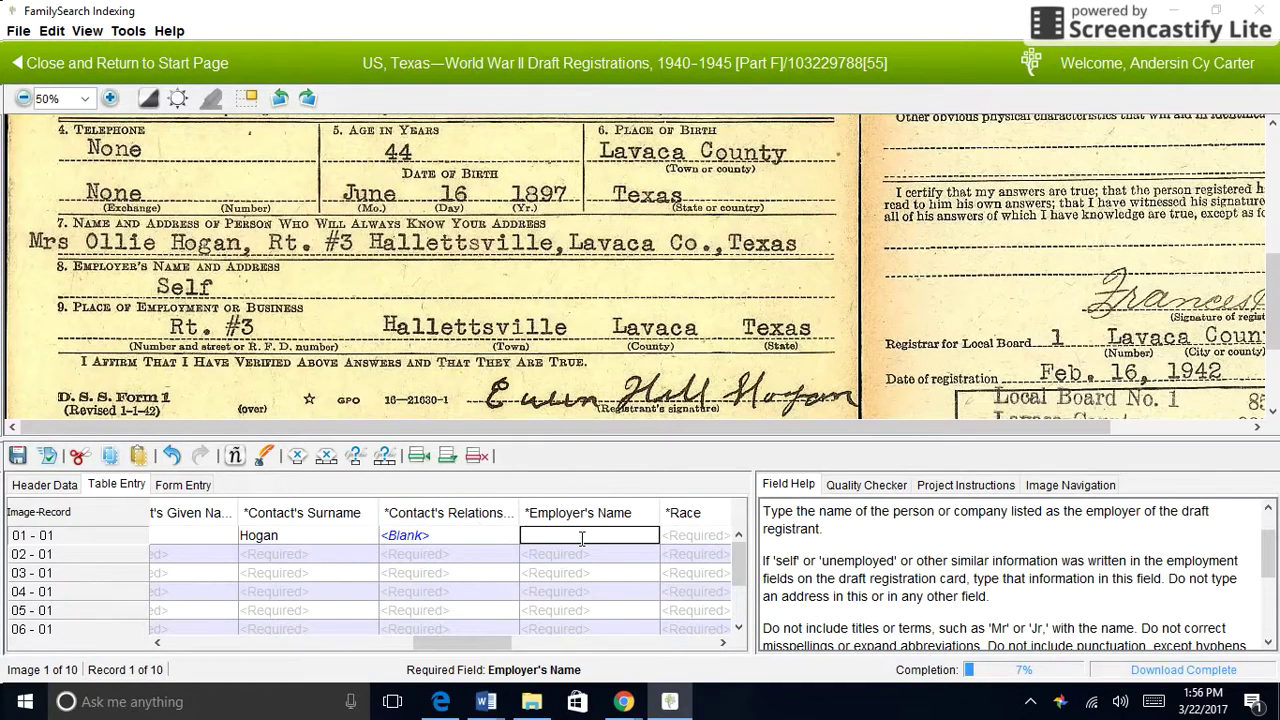
{"action": "type", "text": "elf"}
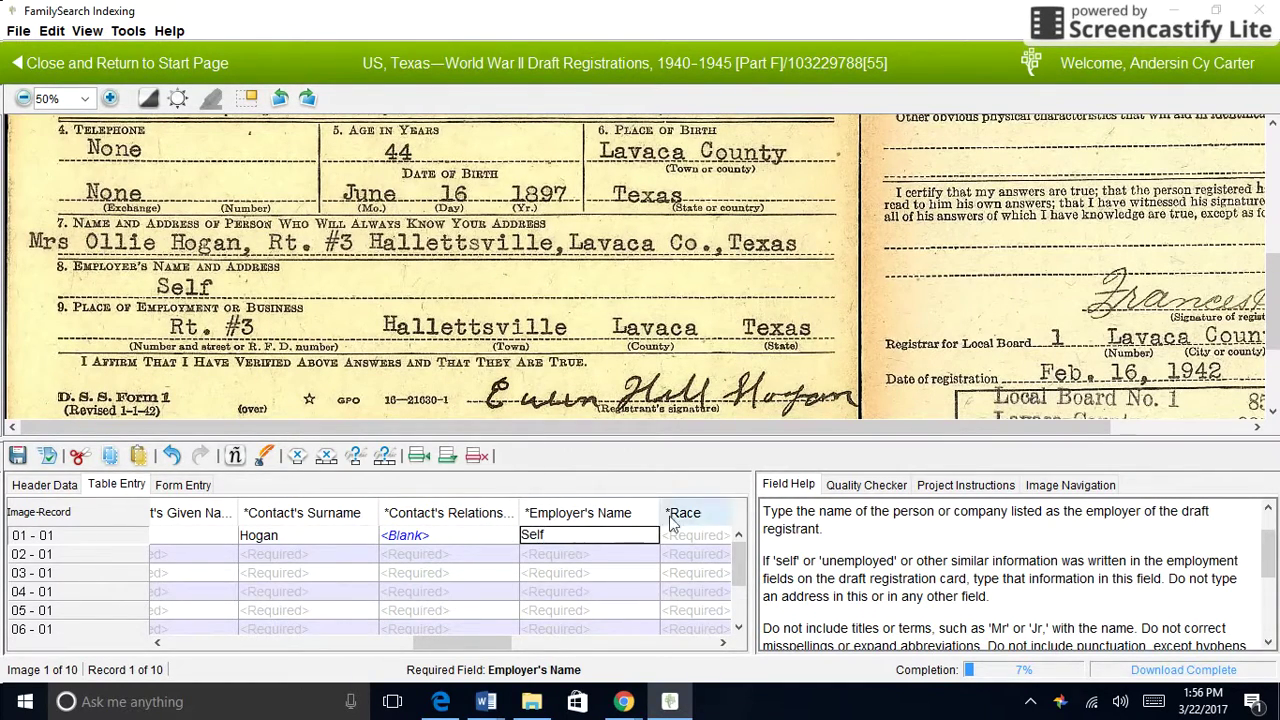
- Find the race marked on the card's registrar's report and enter White as the Race for record 01-01
{"action": "left_click", "coordinate": [688, 540]}
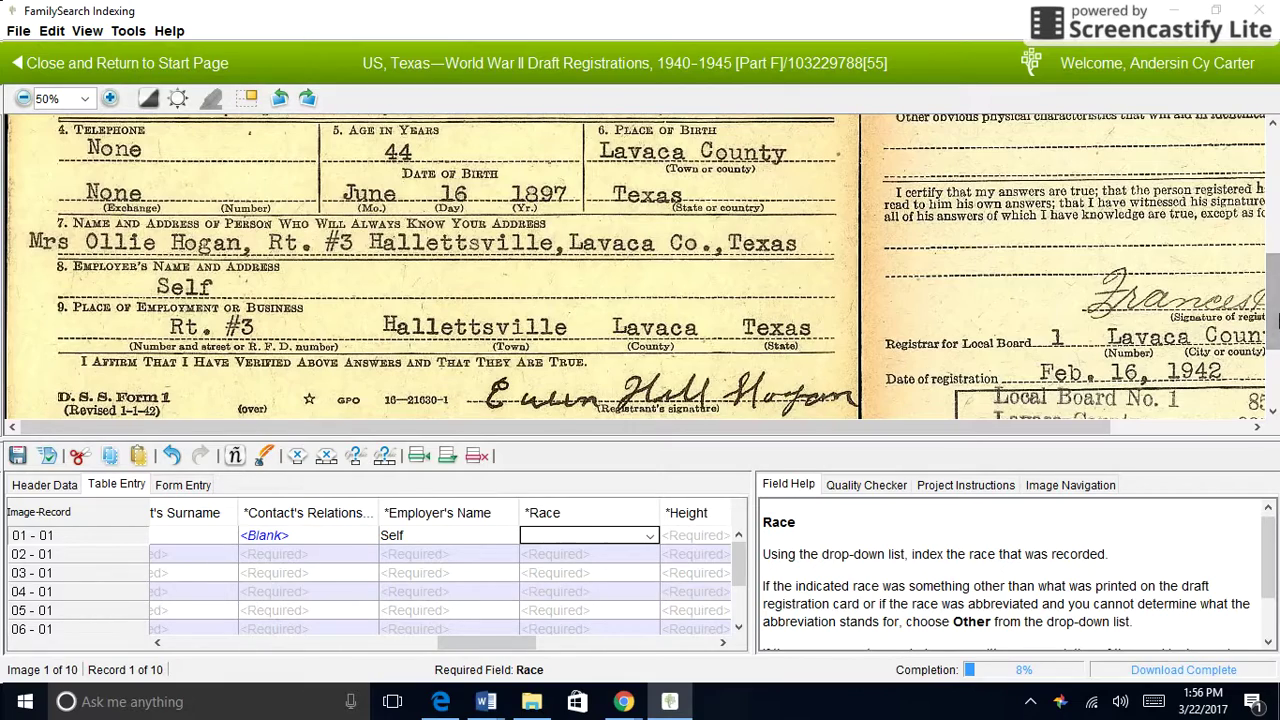
{"action": "scroll", "coordinate": [911, 350], "scroll_direction": "up", "scroll_amount": 5}
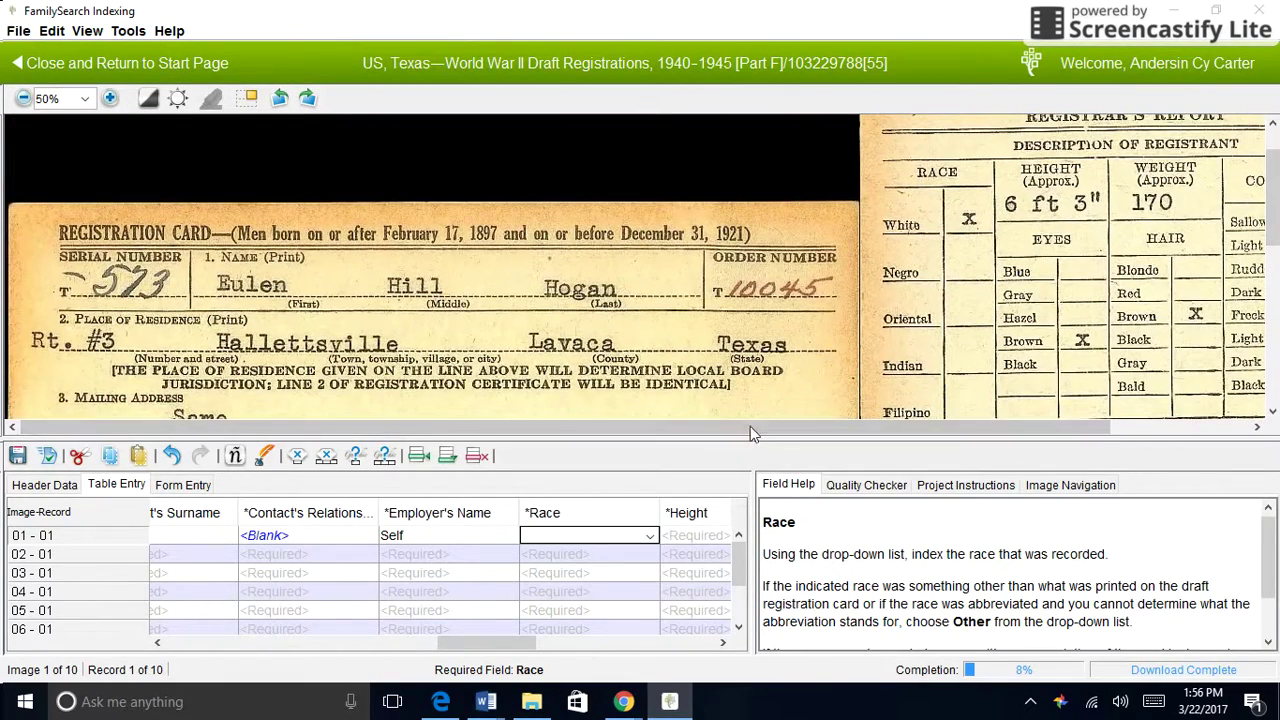
{"action": "left_click_drag", "start_coordinate": [745, 425], "coordinate": [883, 443]}
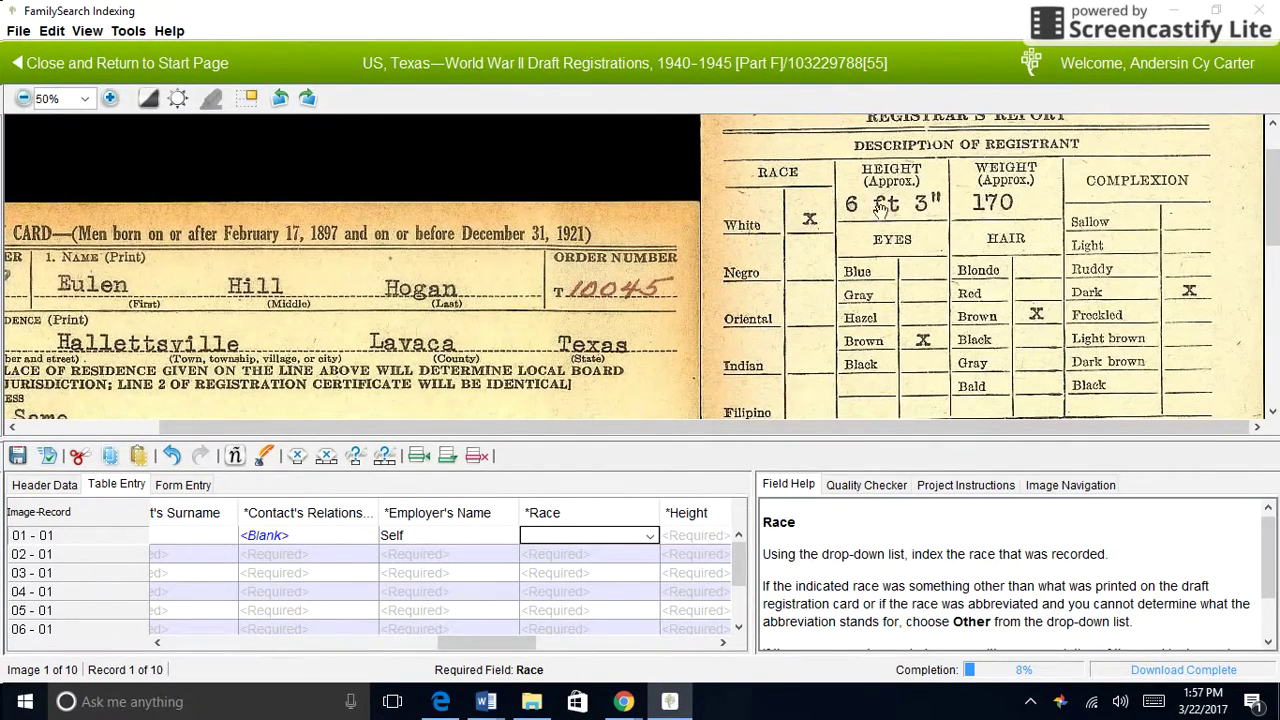
{"action": "type", "text": "White"}
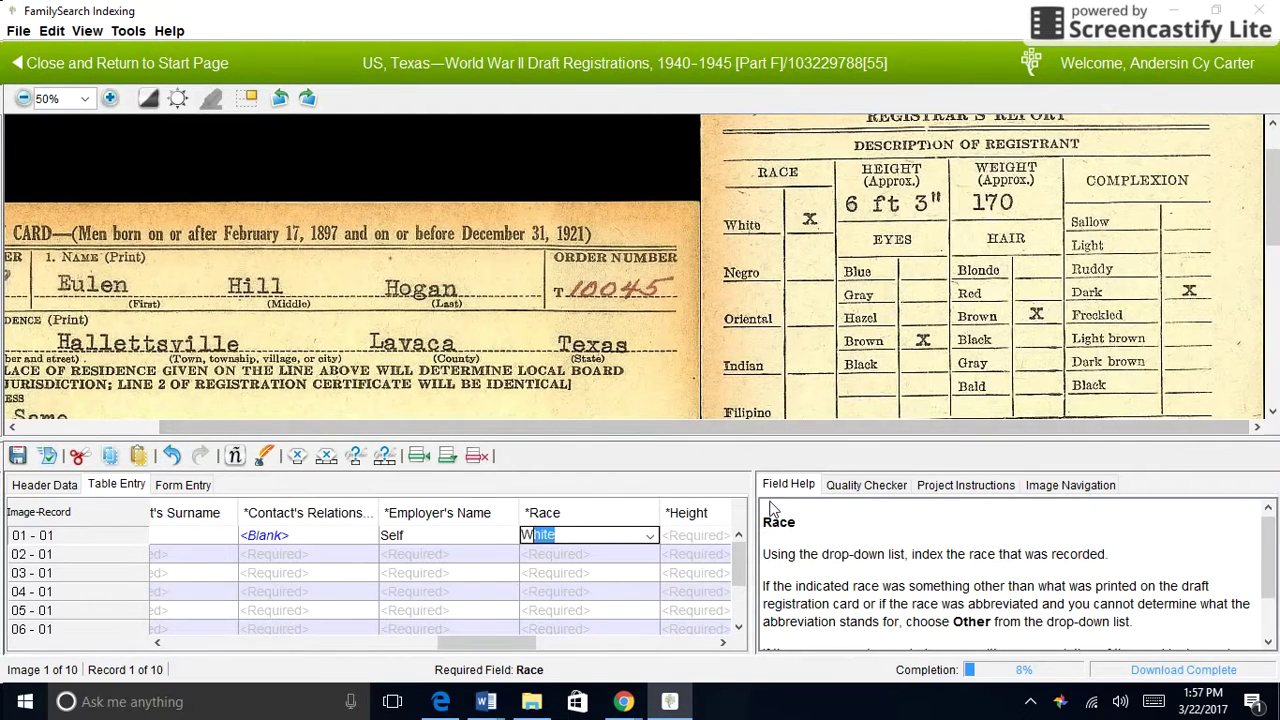
{"action": "key", "text": "Tab"}
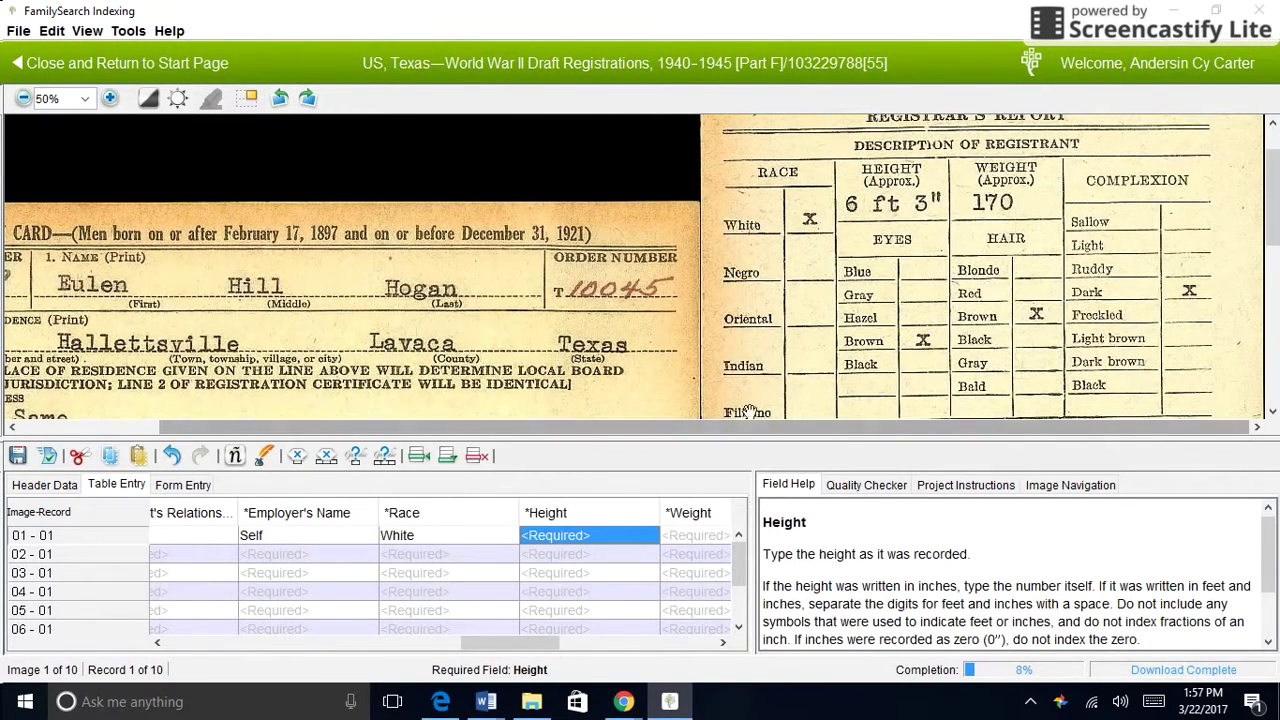
- Enter 6ft 3in as the Height for record 01-01
{"action": "type", "text": "6ft"}
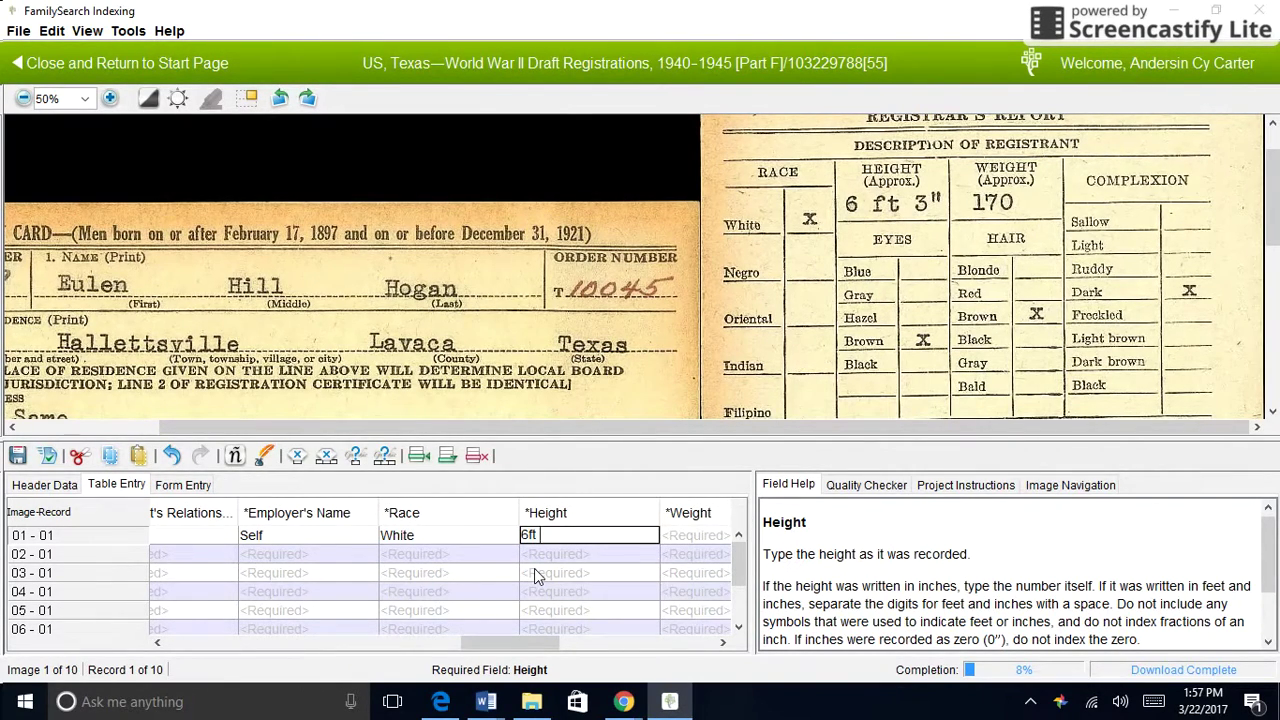
{"action": "type", "text": "3in"}
{"action": "type", "text": "'"}
{"action": "key", "text": "BackSpace"}
{"action": "type", "text": "ft"}
{"action": "key", "text": "BackSpace"}
{"action": "key", "text": "Tab"}
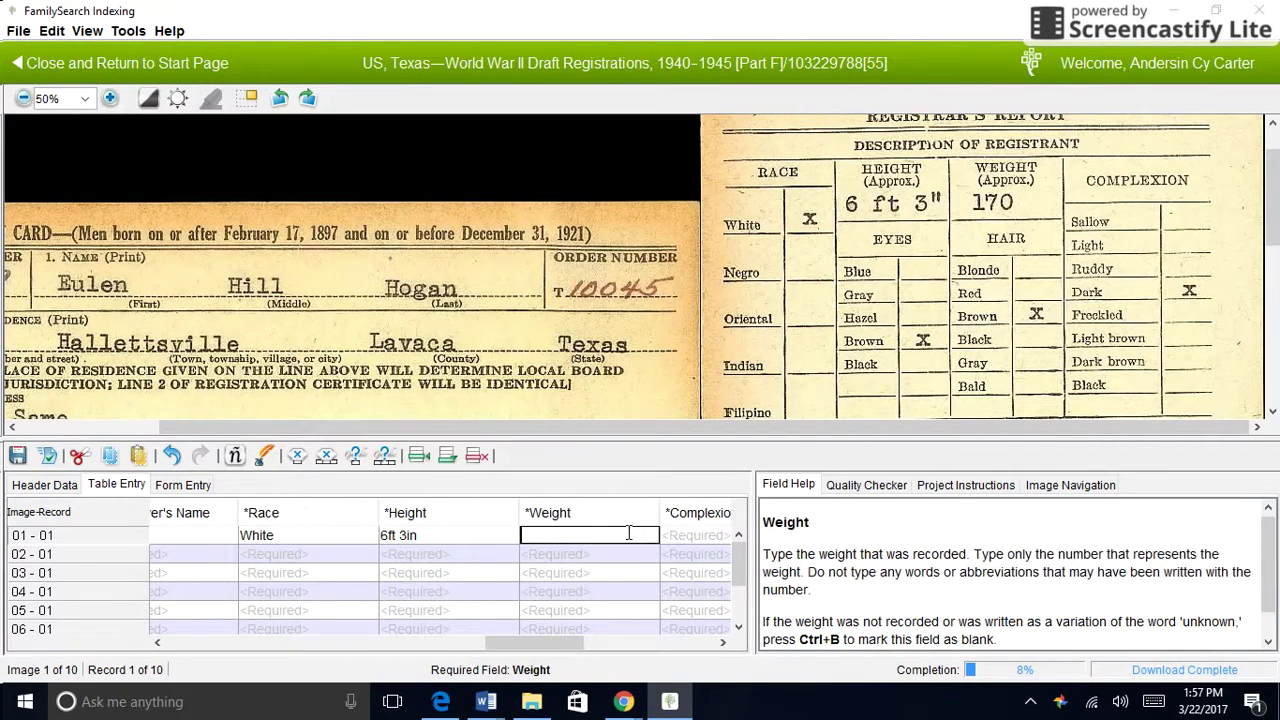
- Enter 170 as the Weight and Dark as the Complexion for record 01-01
{"action": "type", "text": "170"}
{"action": "key", "text": "Tab"}
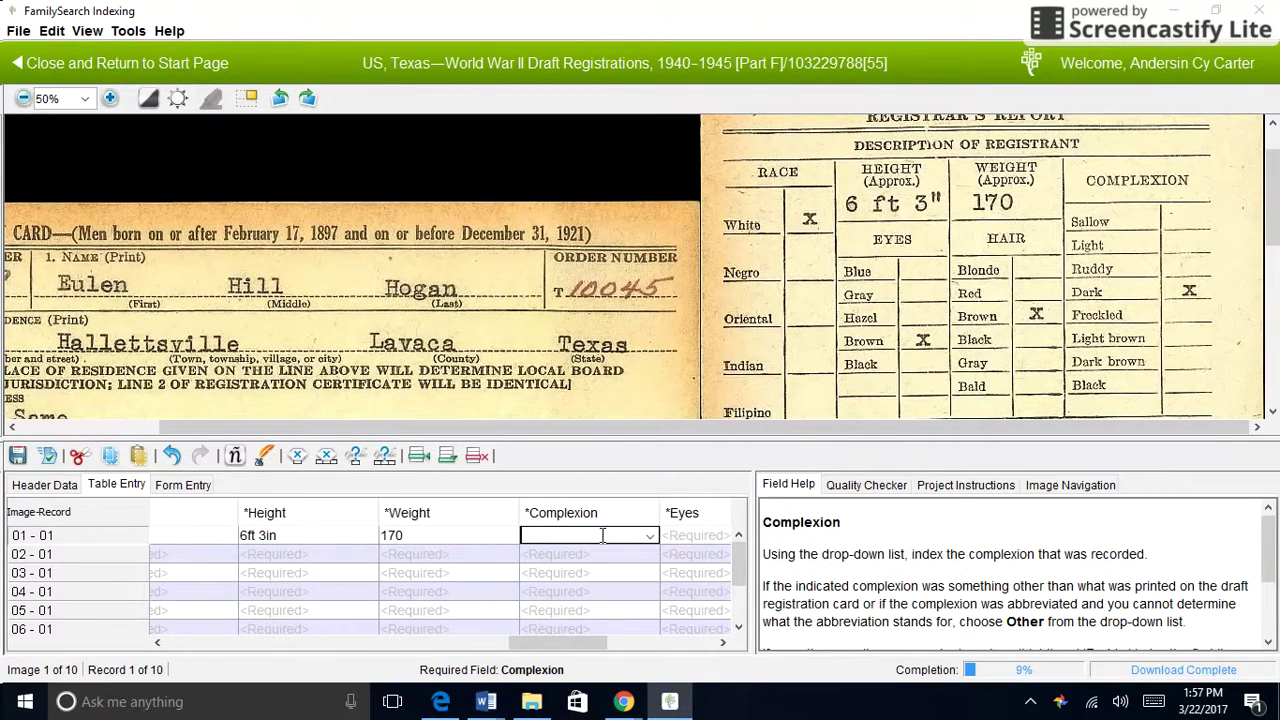
{"action": "type", "text": "Dark"}
{"action": "key", "text": "Tab"}
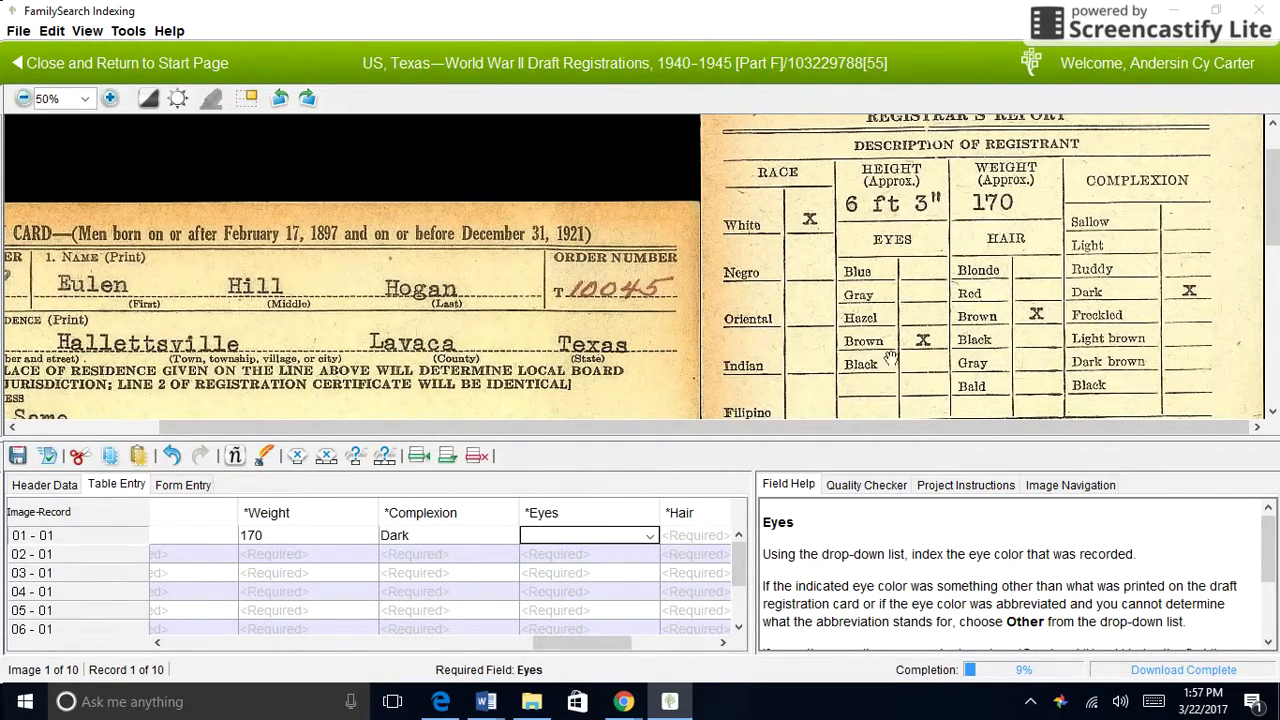
- Enter Brown for both the Eyes and Hair of record 01-01
{"action": "type", "text": "Brown"}
{"action": "left_click", "coordinate": [688, 540]}
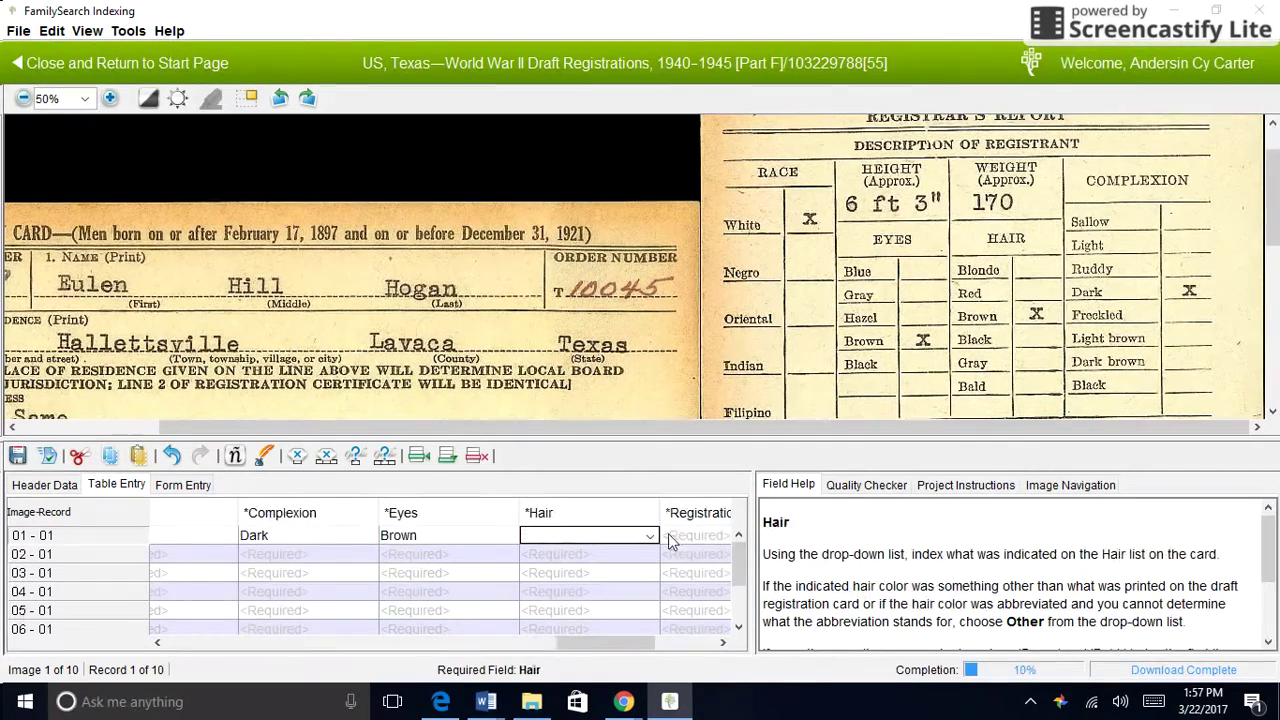
{"action": "type", "text": "Brown"}
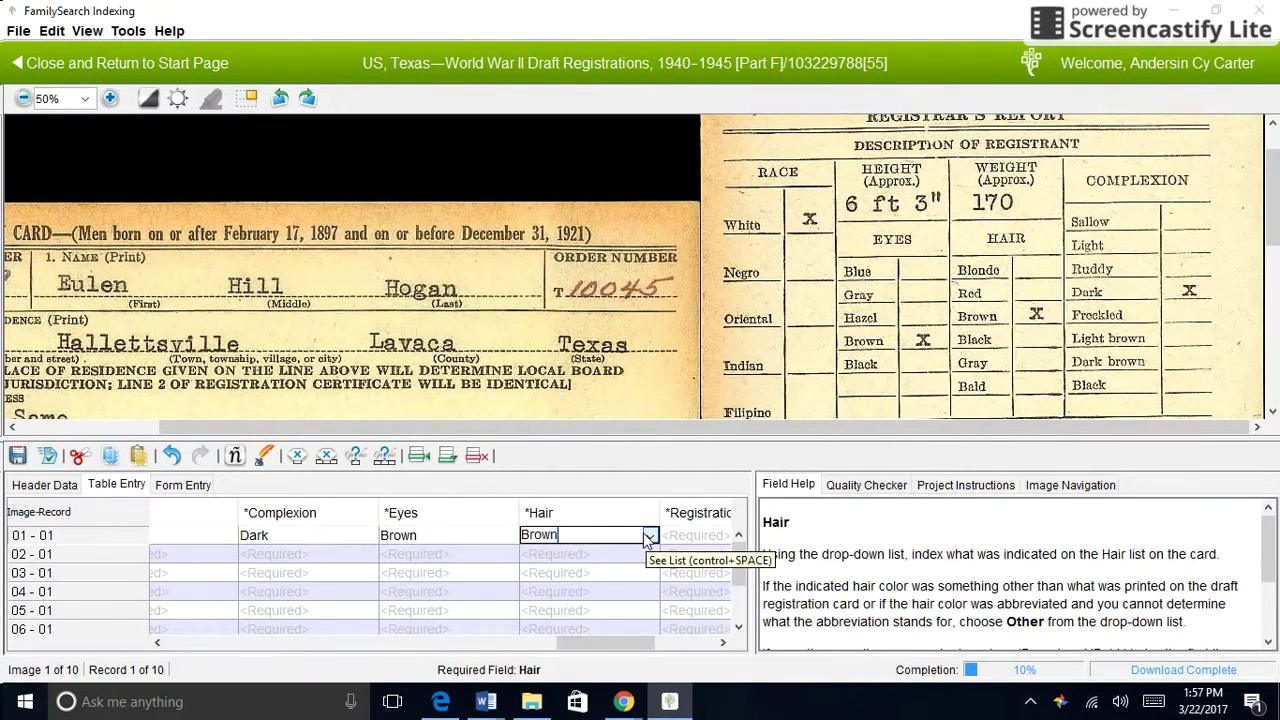
{"action": "key", "text": "Tab"}
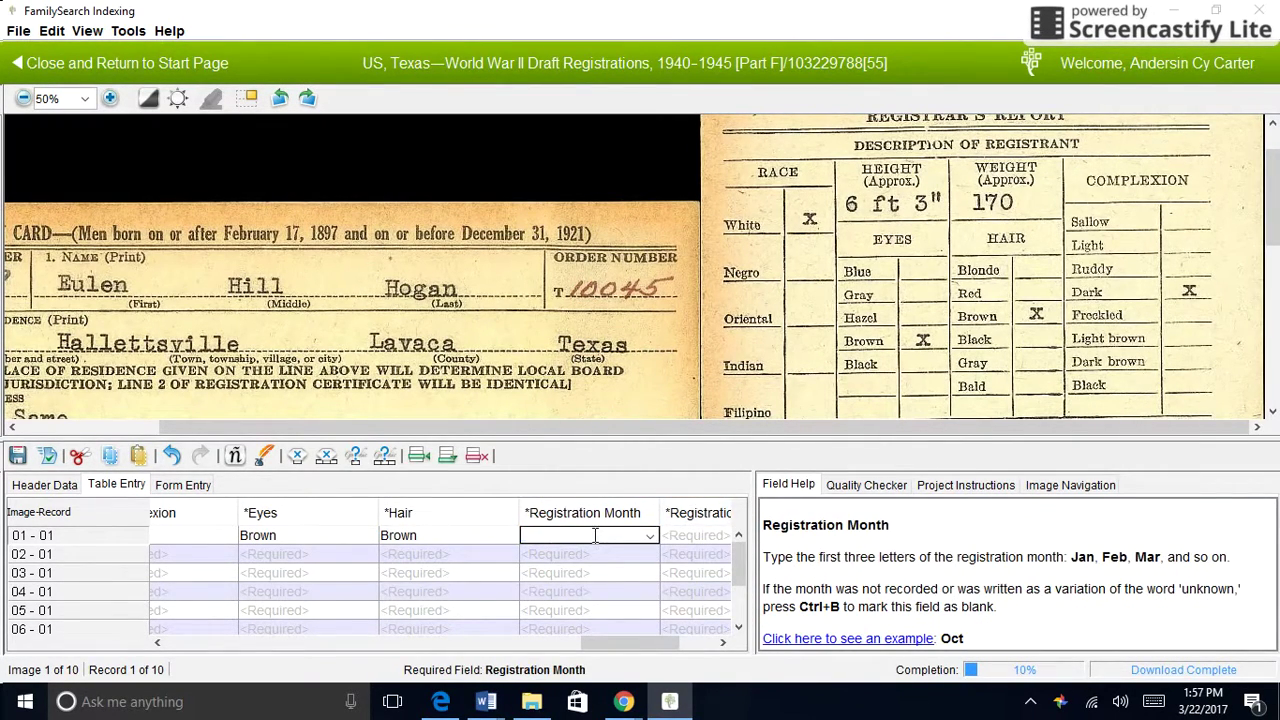
- Find the registration date on the card and enter Feb, 16 and 1942 as record 01-01's Registration Month, Day and Year
{"action": "left_click_drag", "start_coordinate": [1268, 190], "coordinate": [1268, 297]}
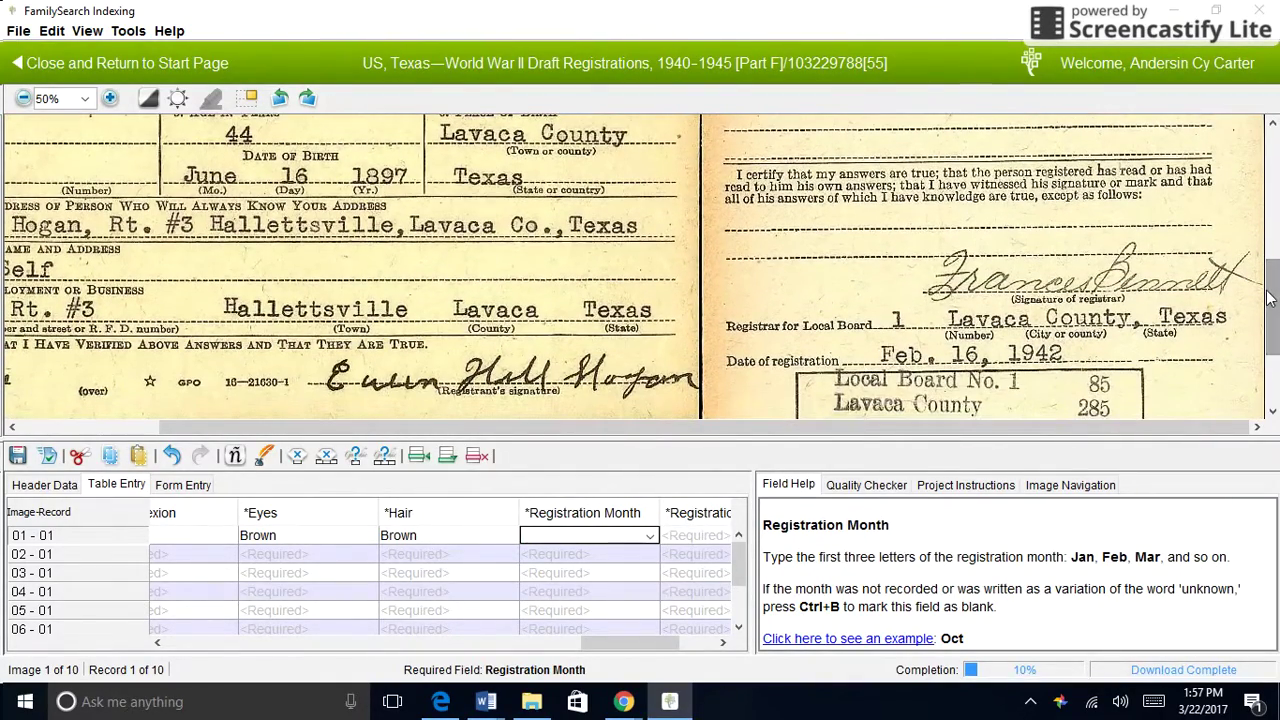
{"action": "type", "text": "Feb"}
{"action": "left_click", "coordinate": [686, 535]}
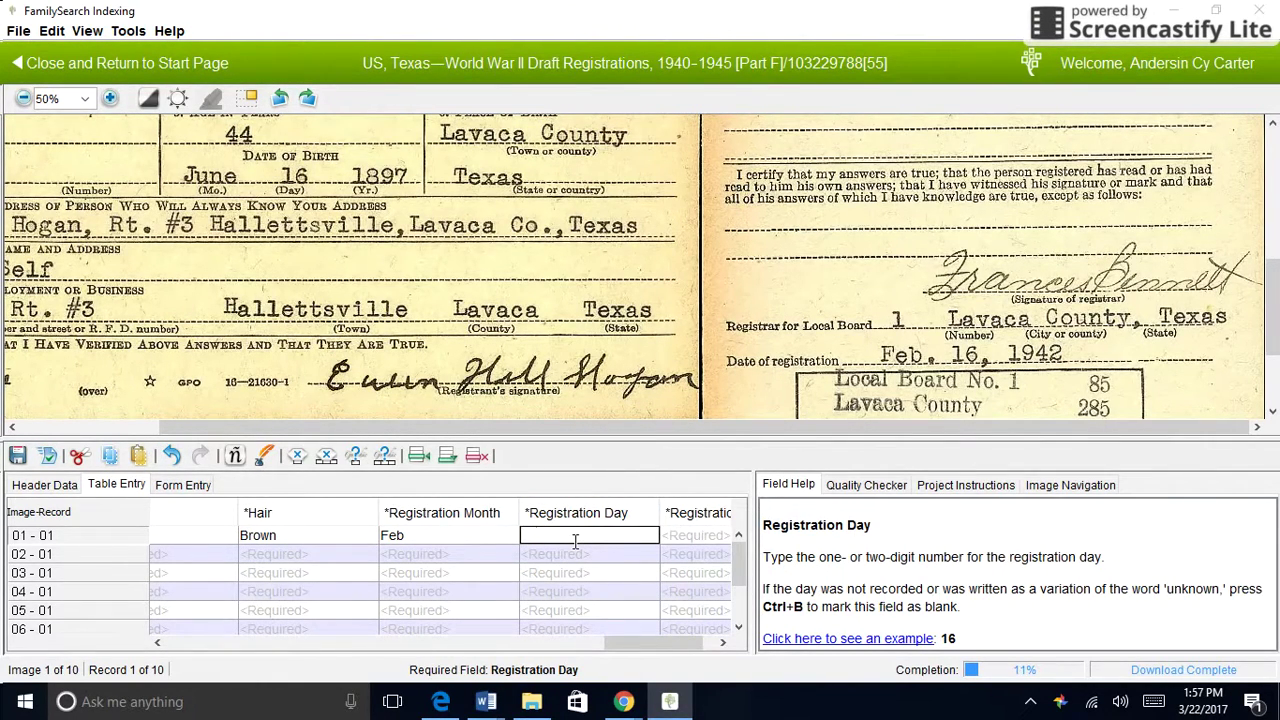
{"action": "left_click", "coordinate": [690, 535]}
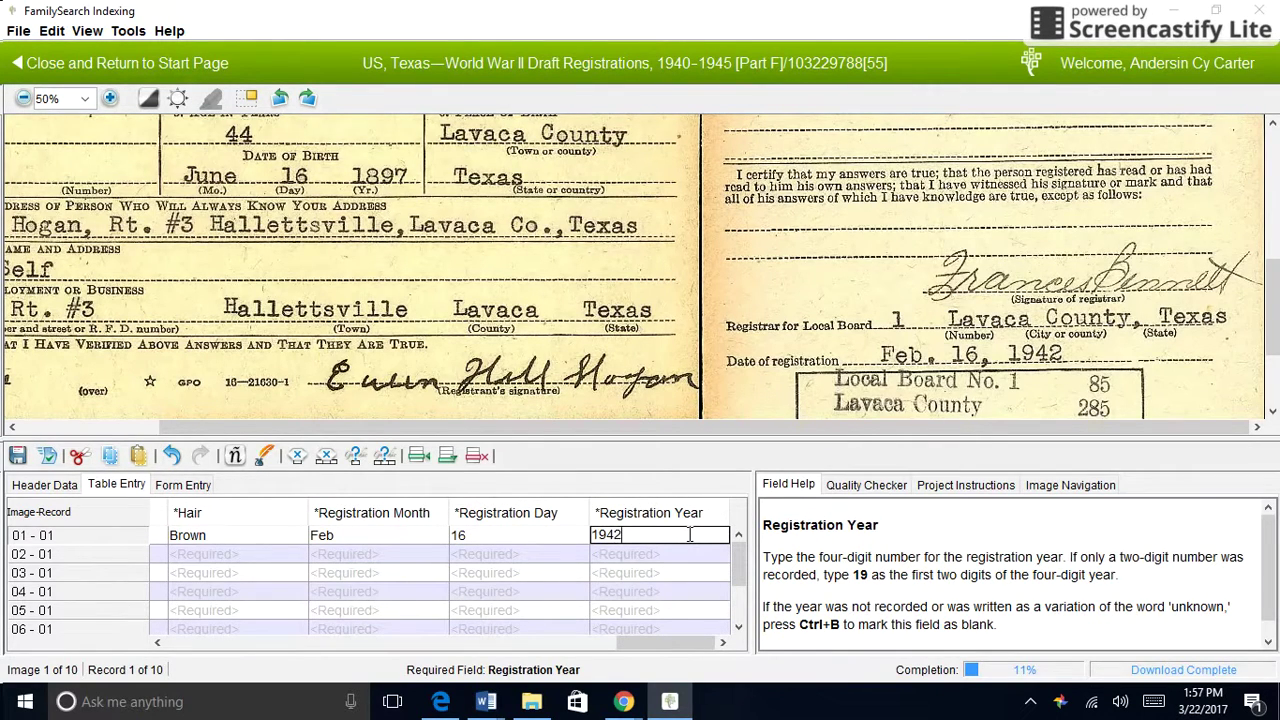
{"action": "type", "text": "1942"}
- Look through the draft cards of the following records, from 02-01 up to 09-01, via their Given Names fields
{"action": "left_click_drag", "start_coordinate": [669, 642], "coordinate": [145, 591]}
{"action": "left_click", "coordinate": [201, 553]}
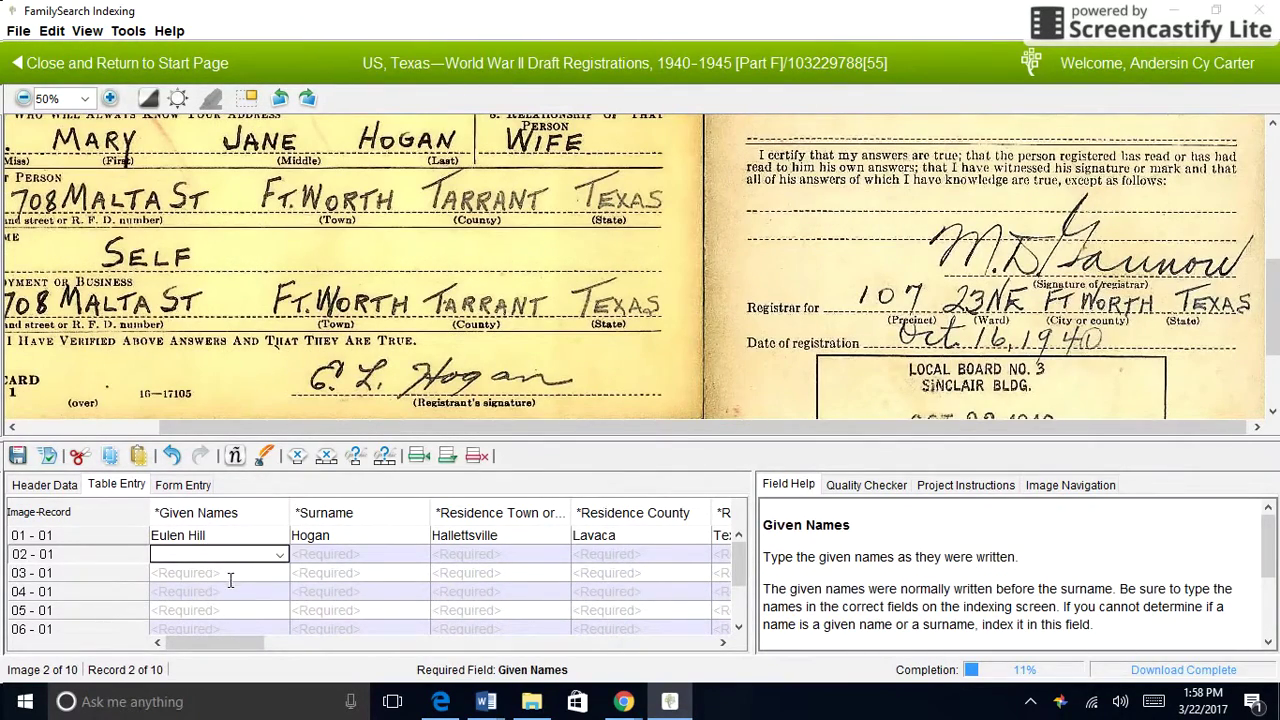
{"action": "left_click", "coordinate": [230, 579]}
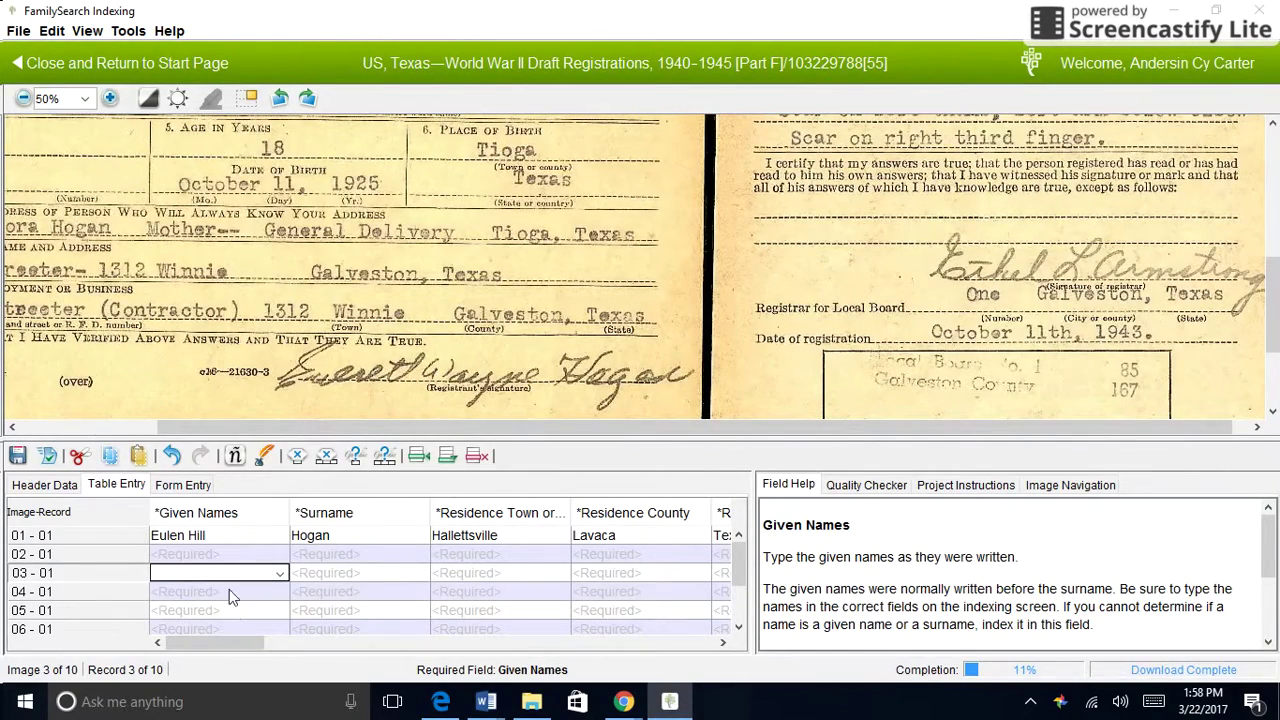
{"action": "left_click", "coordinate": [230, 591]}
{"action": "left_click", "coordinate": [222, 609]}
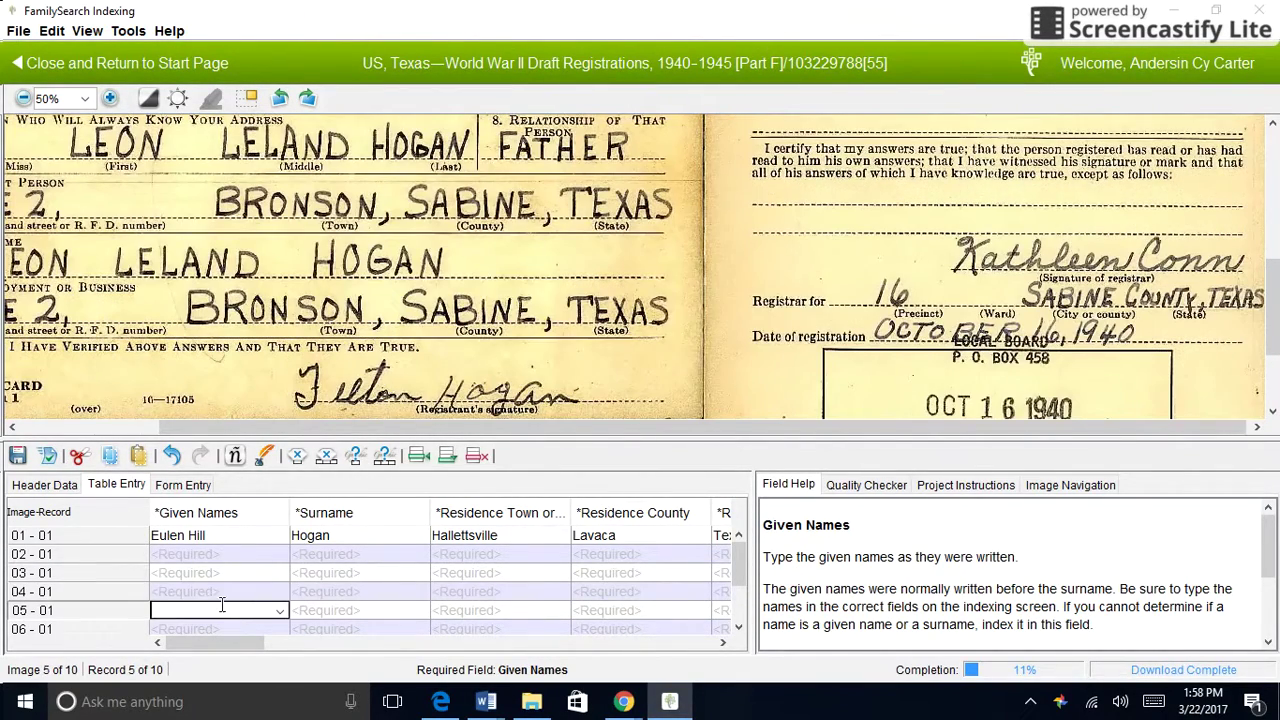
{"action": "left_click", "coordinate": [228, 629]}
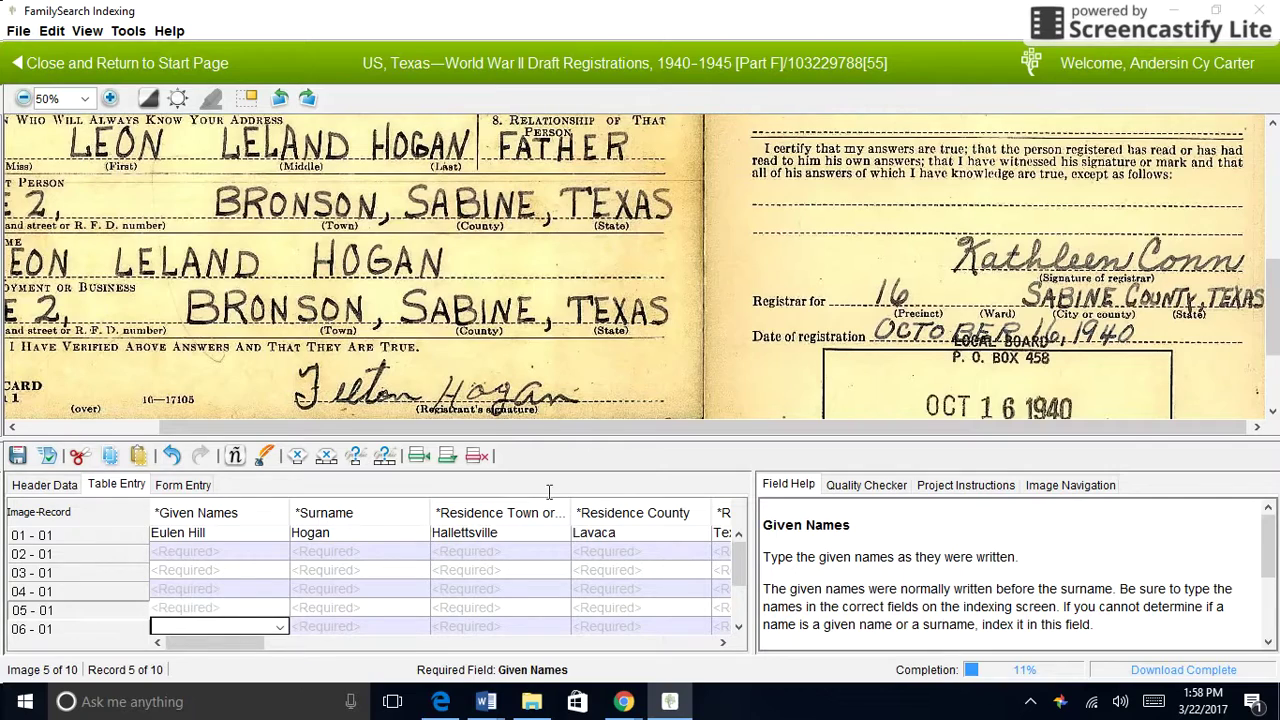
{"action": "scroll", "coordinate": [740, 565], "scroll_direction": "down", "scroll_amount": 2}
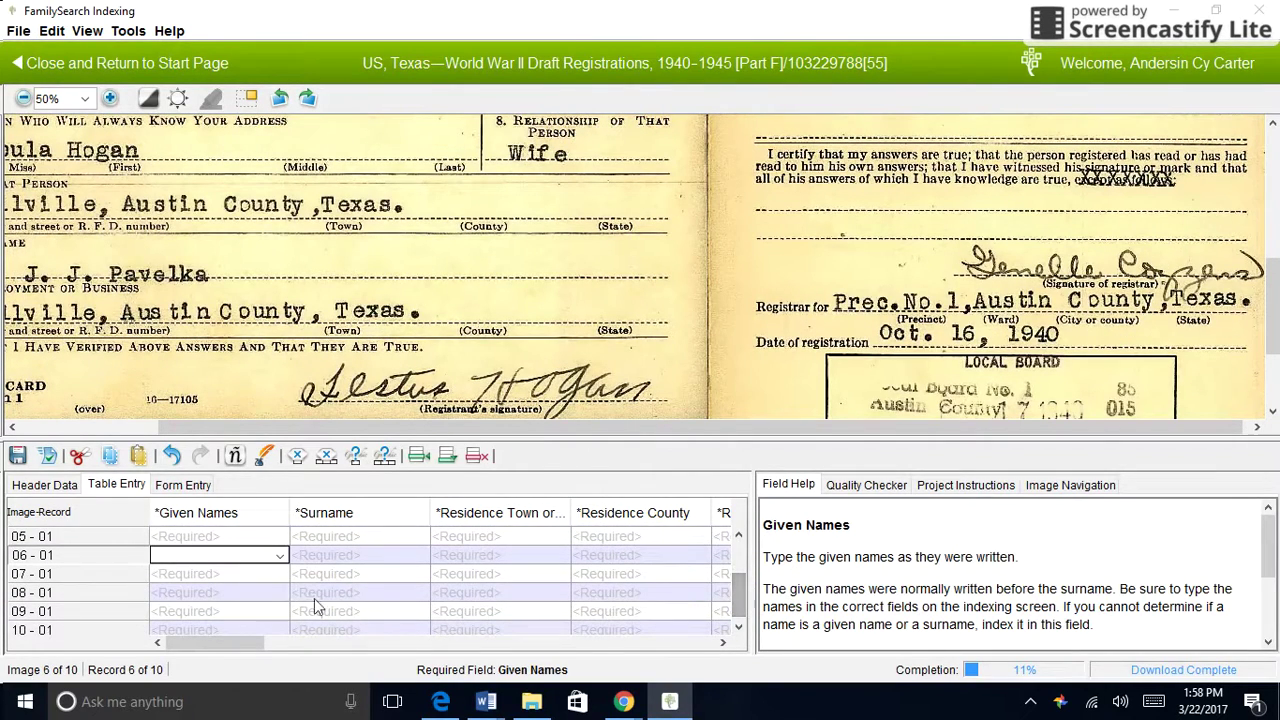
{"action": "left_click", "coordinate": [257, 575]}
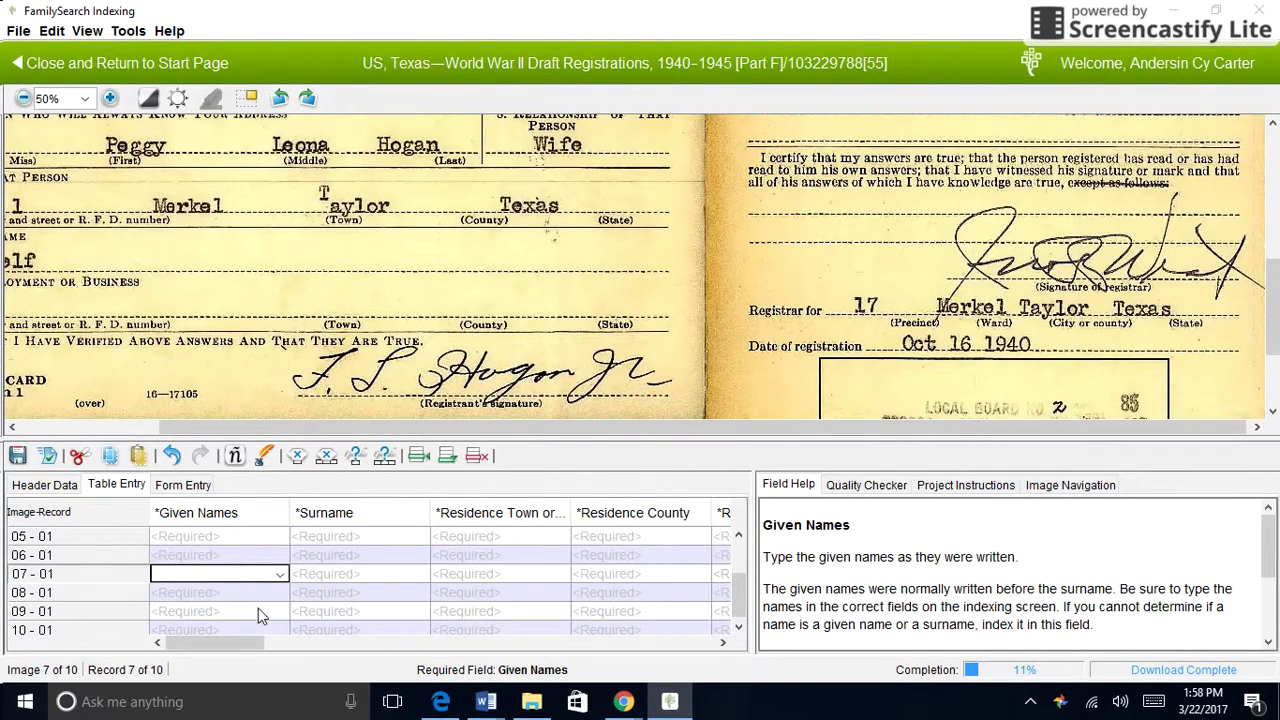
{"action": "left_click", "coordinate": [259, 610]}
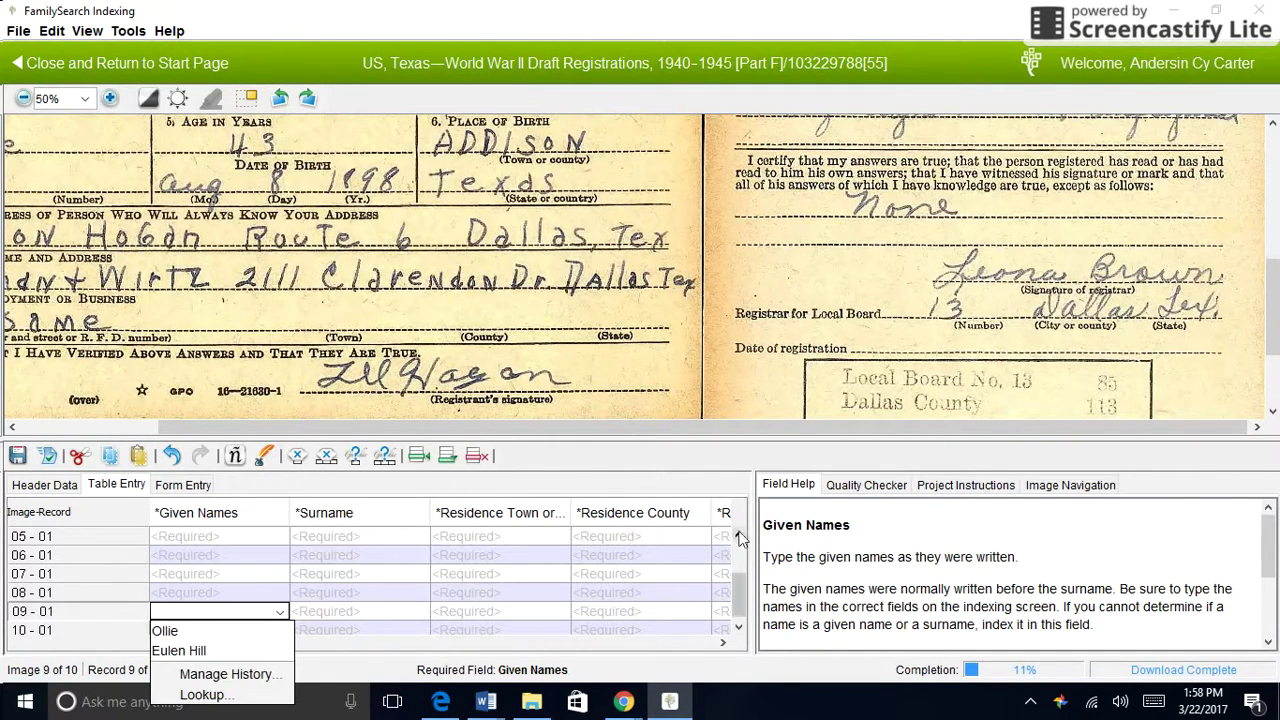
{"action": "key", "text": "Escape"}
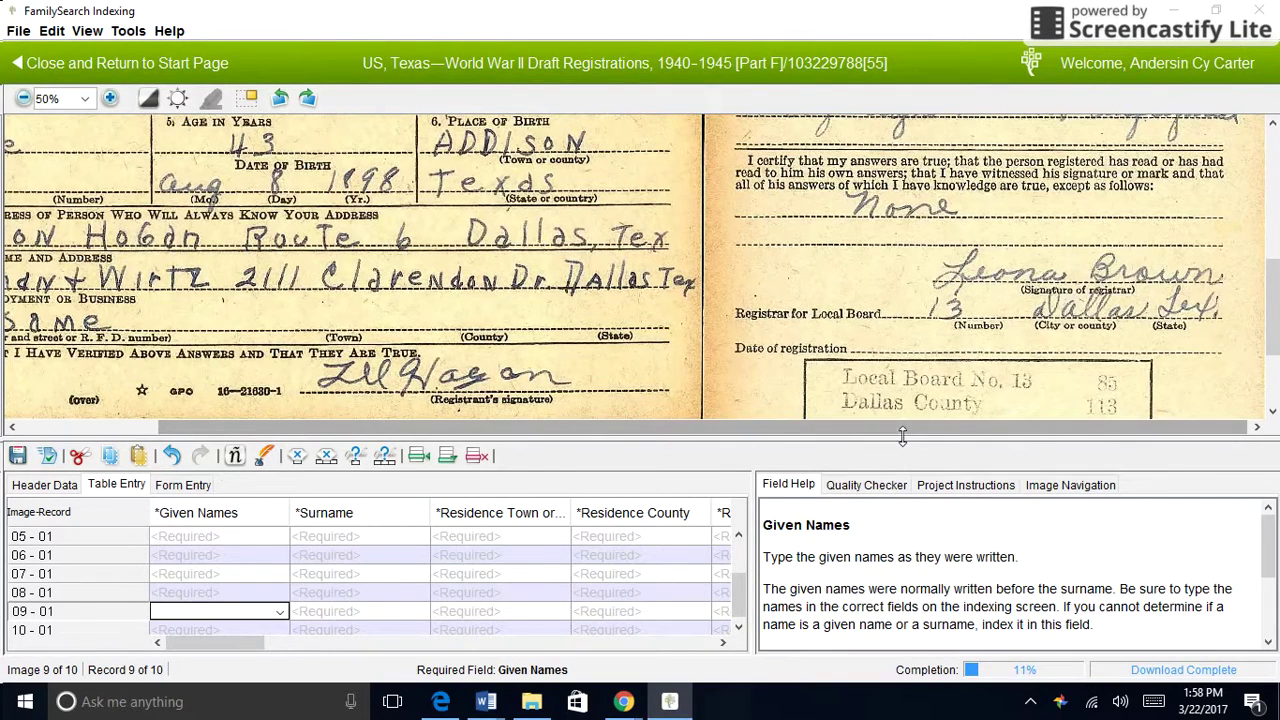
{"action": "left_click_drag", "start_coordinate": [905, 429], "coordinate": [745, 429]}
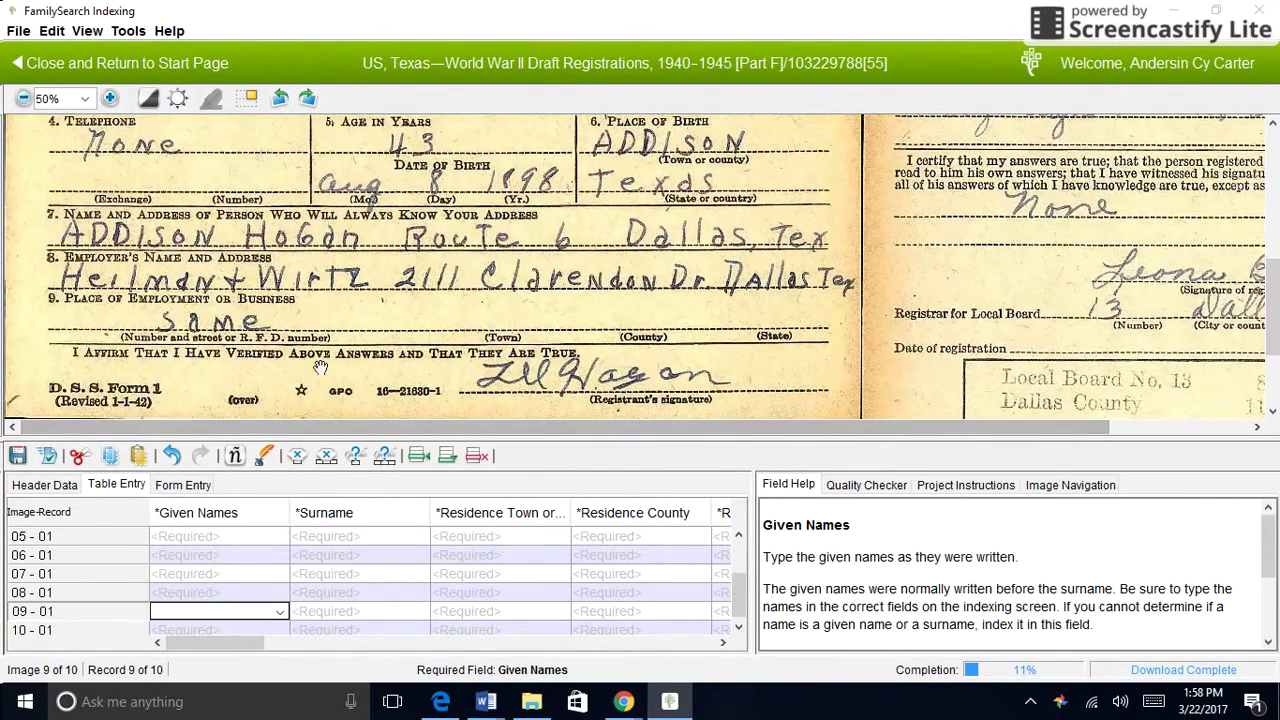
- Mark the Given Names of record 10-01 as unreadable
{"action": "left_click", "coordinate": [227, 630]}
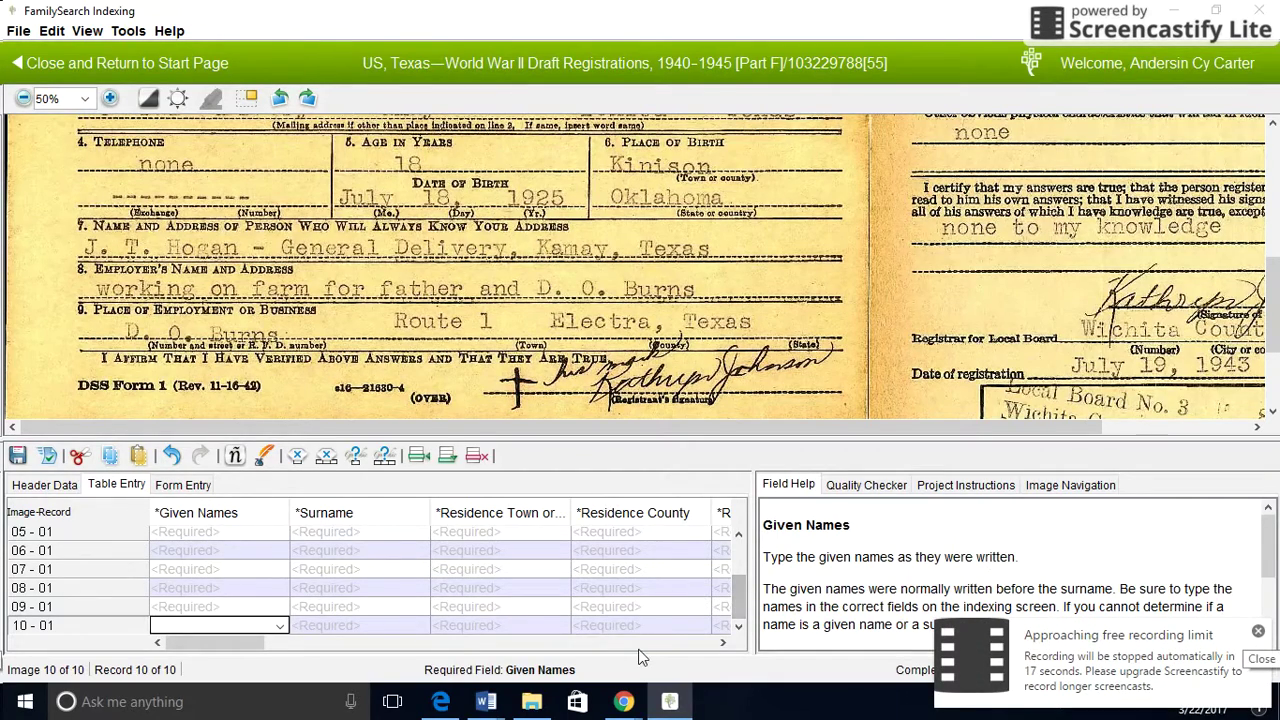
{"action": "key", "text": "ctrl+u"}
- Open the Handwriting Help samples for the card of record 08-01 and review the field help on given names
{"action": "left_click", "coordinate": [115, 587]}
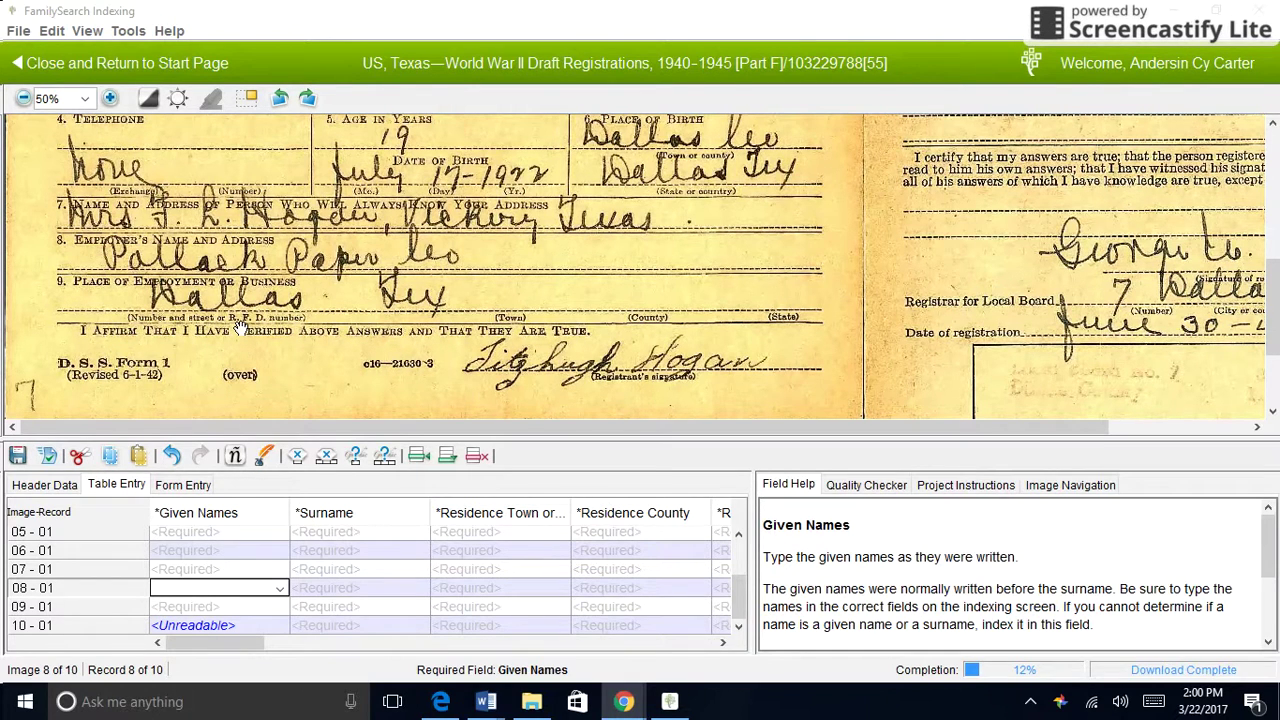
{"action": "left_click", "coordinate": [258, 460]}
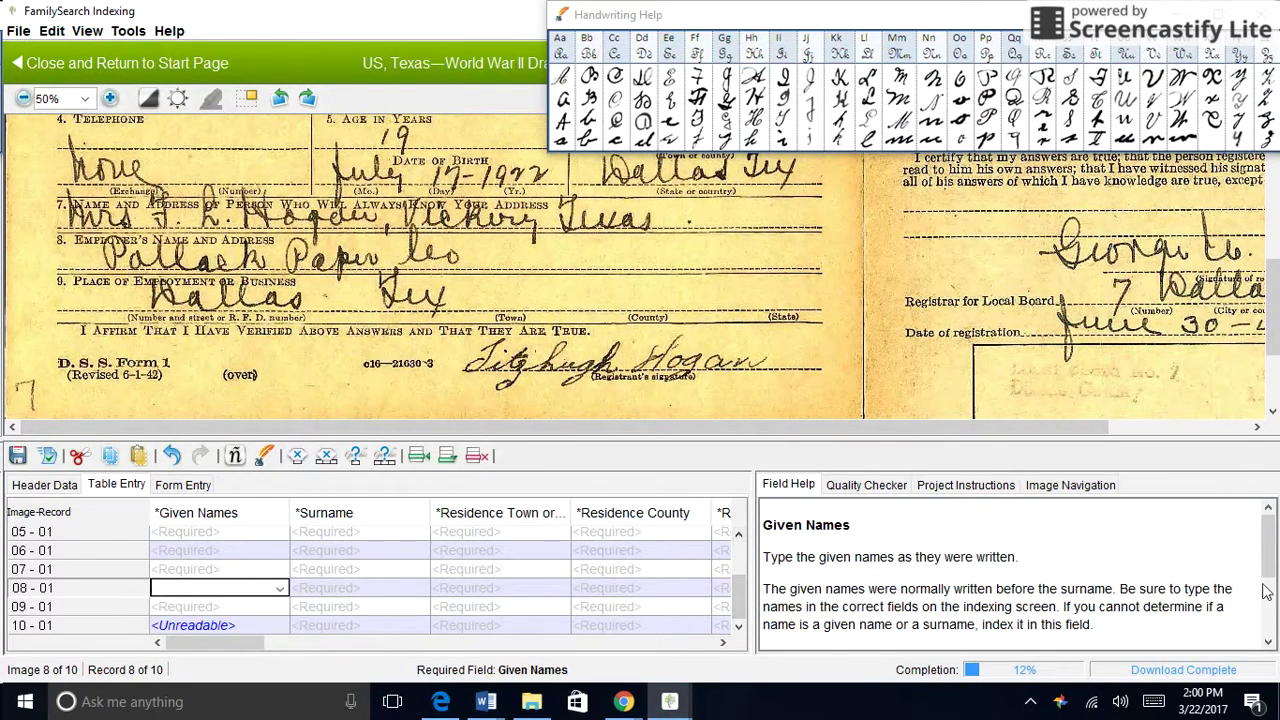
{"action": "scroll", "coordinate": [1256, 582], "scroll_direction": "down", "scroll_amount": 3}
{"action": "scroll", "coordinate": [1256, 582], "scroll_direction": "up", "scroll_amount": 3}
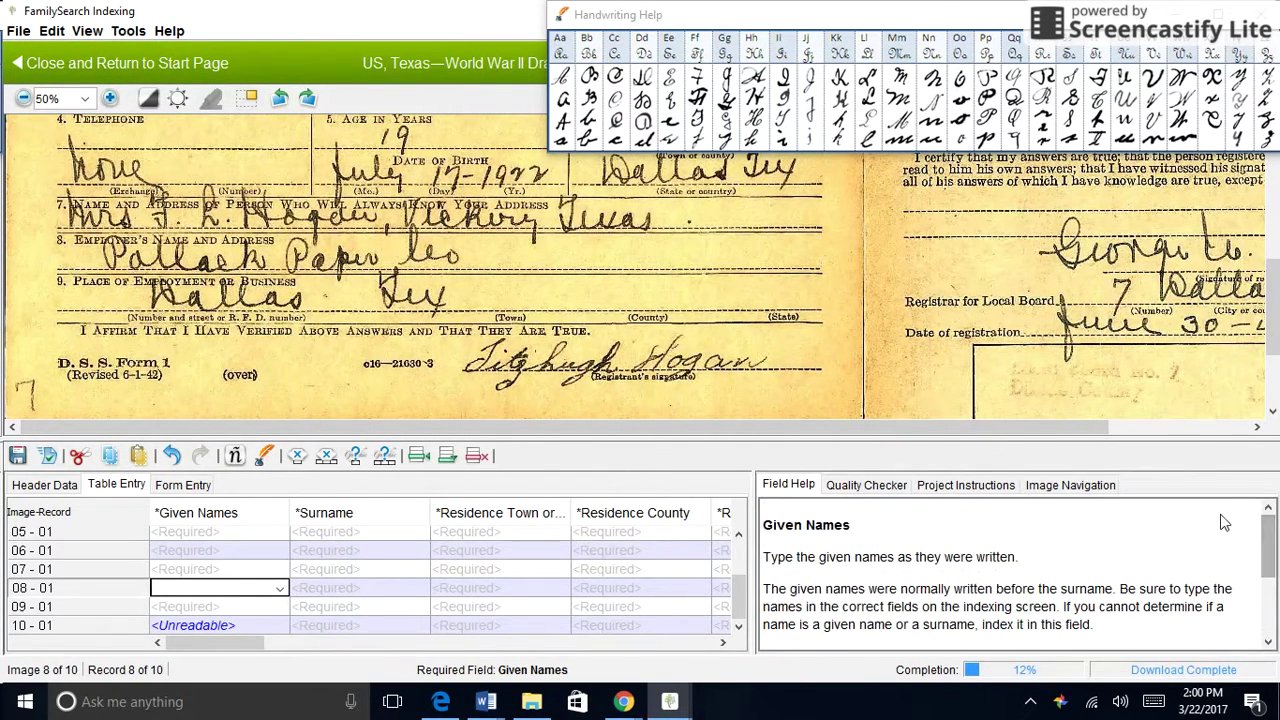
- Run the Quality Check on the batch's data and accept starting the review before submission
{"action": "left_click", "coordinate": [384, 570]}
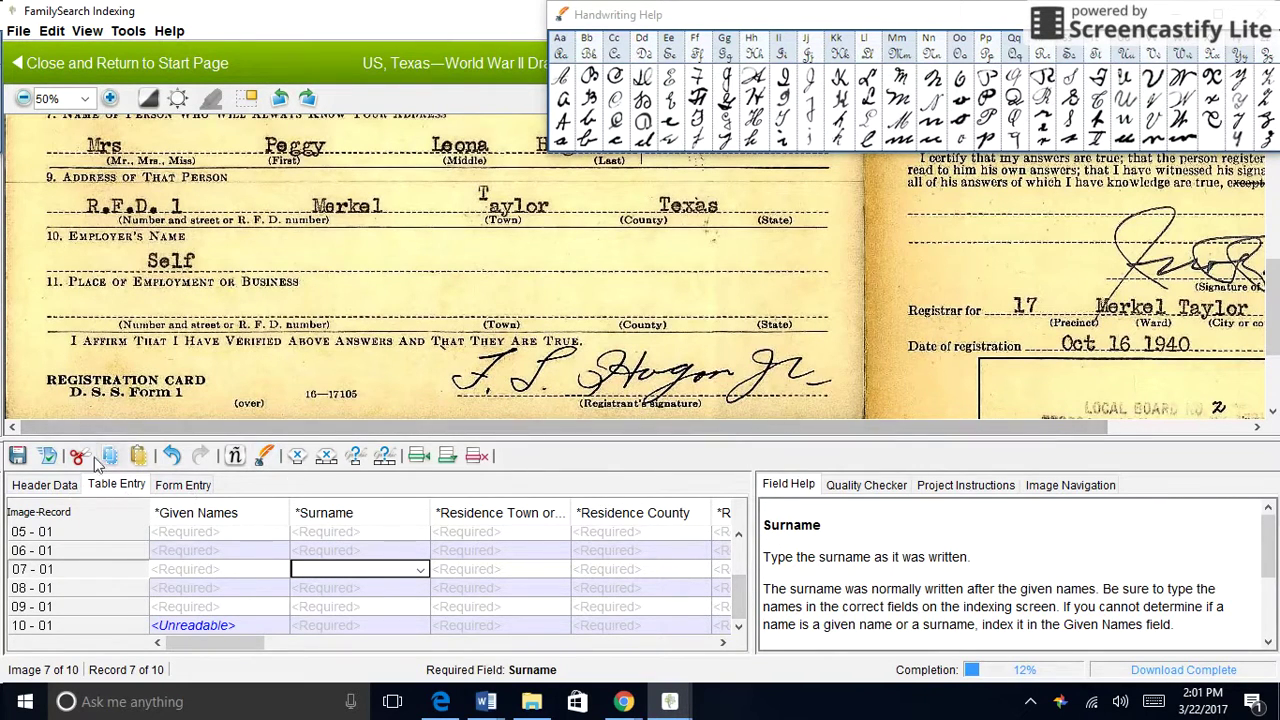
{"action": "left_click", "coordinate": [176, 590]}
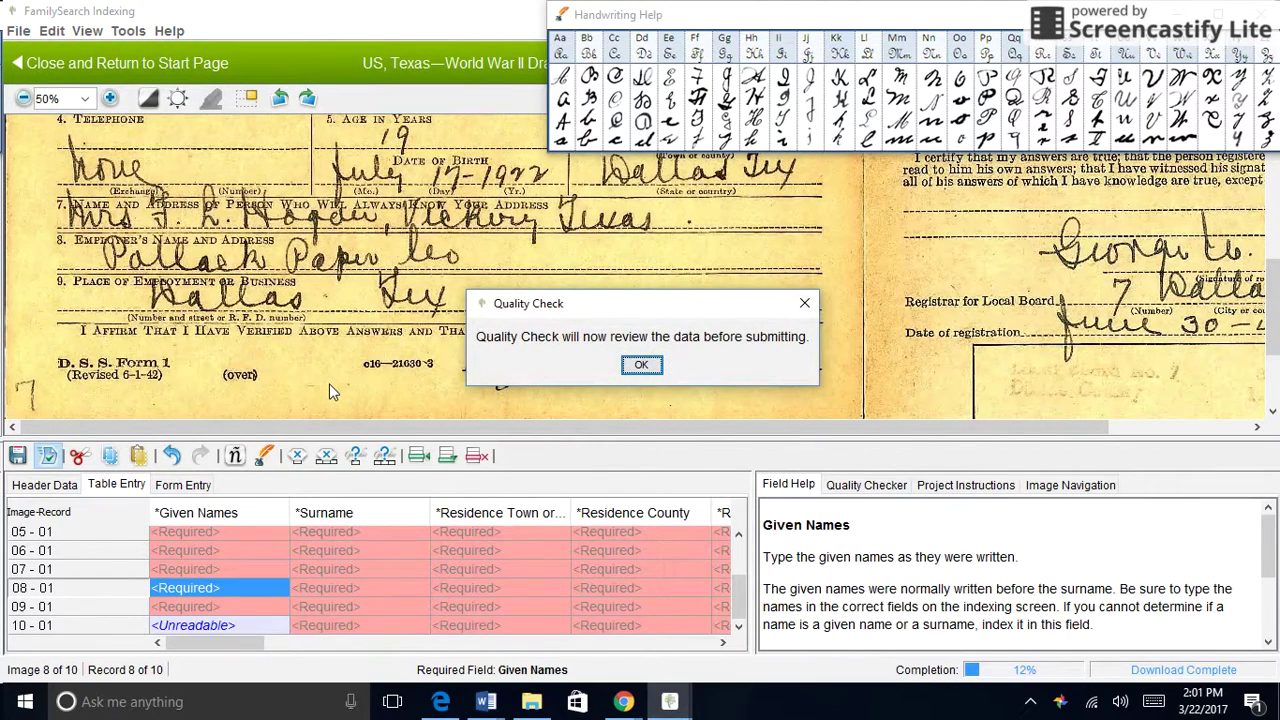
{"action": "left_click", "coordinate": [642, 368]}
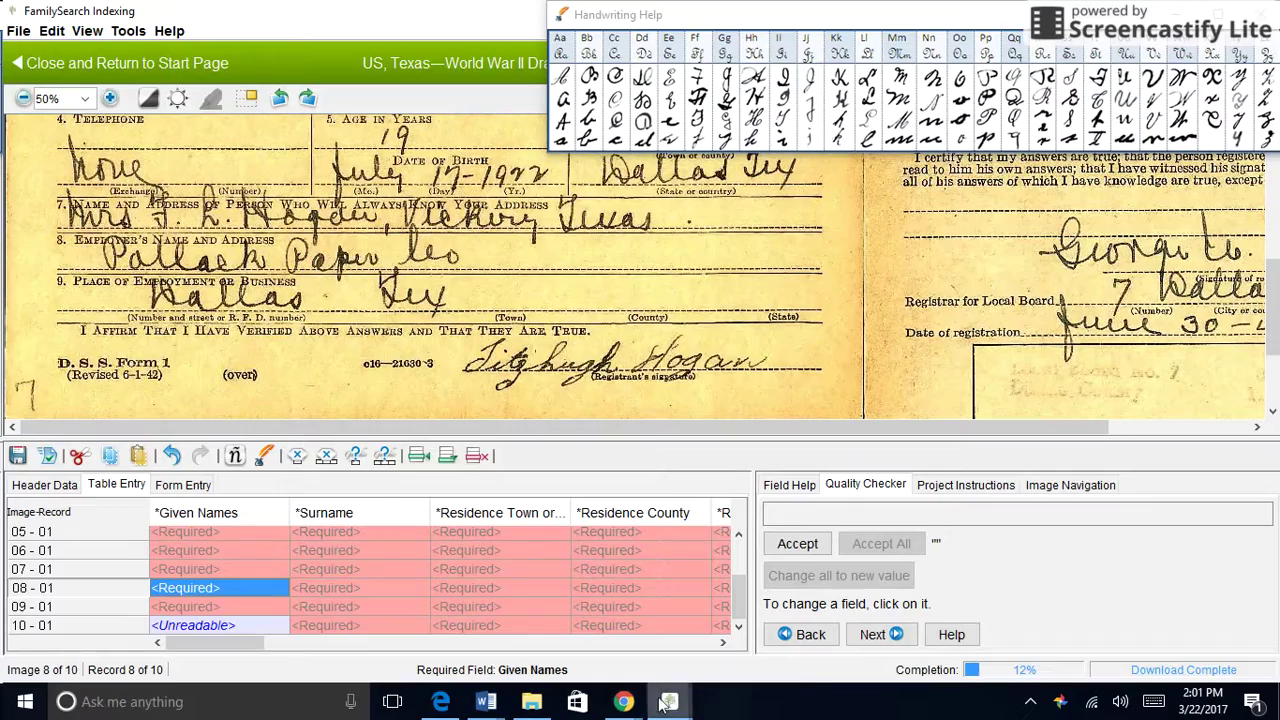
{"action": "mouse_move", "coordinate": [623, 702]}
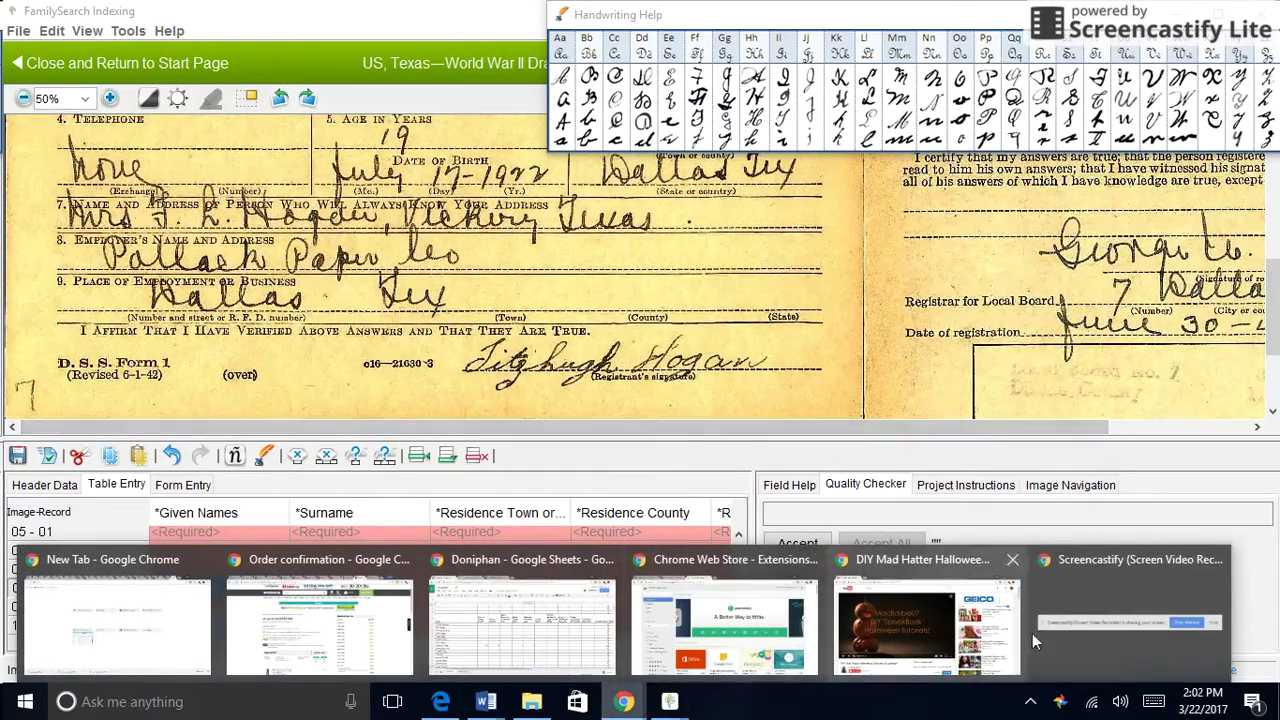